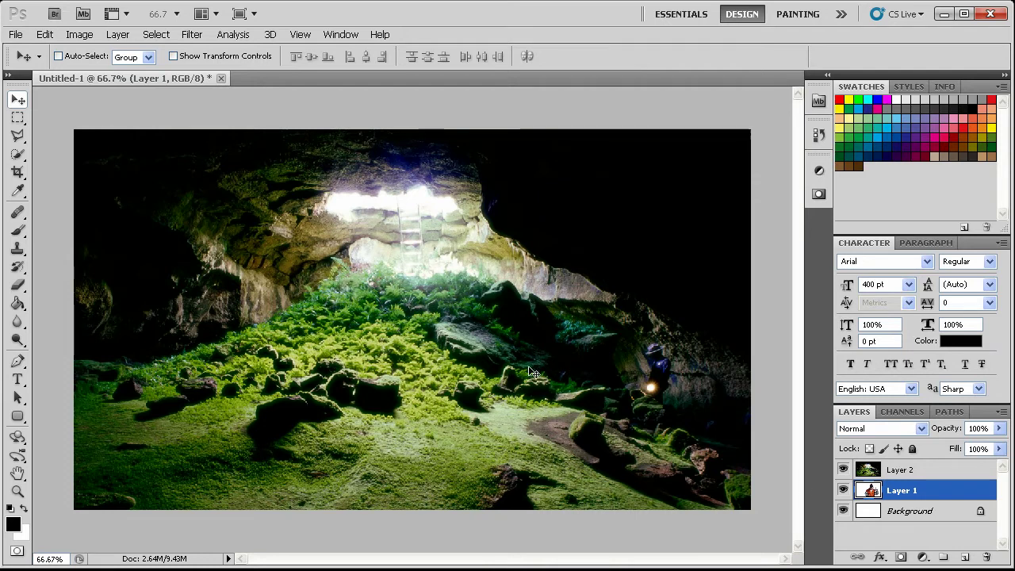
Compare the two images by toggling the cave layer's visibility, hide Layer 1, and make Layer 2 active.
{"action": "left_click", "coordinate": [843, 470]}
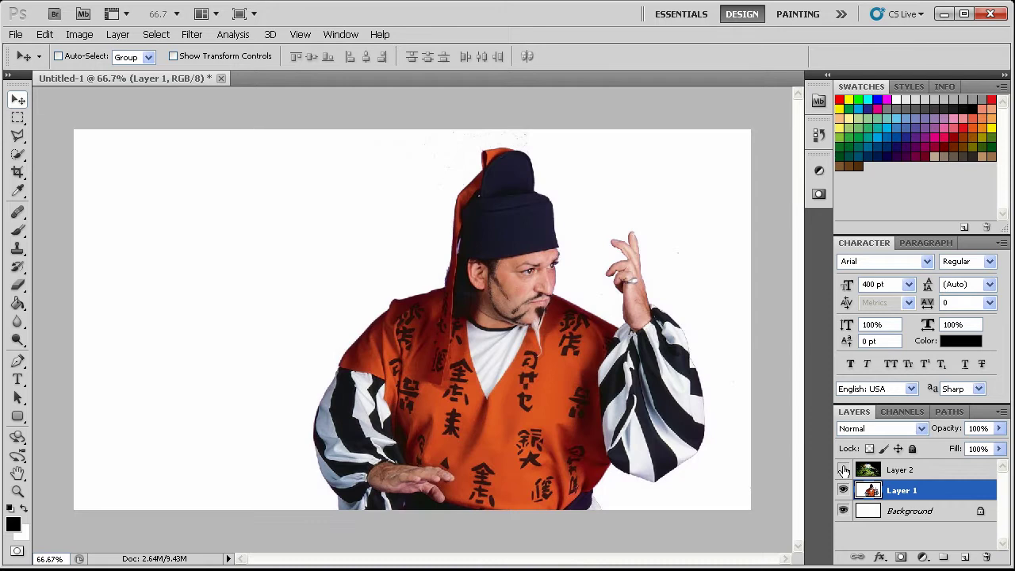
{"action": "left_click", "coordinate": [844, 470]}
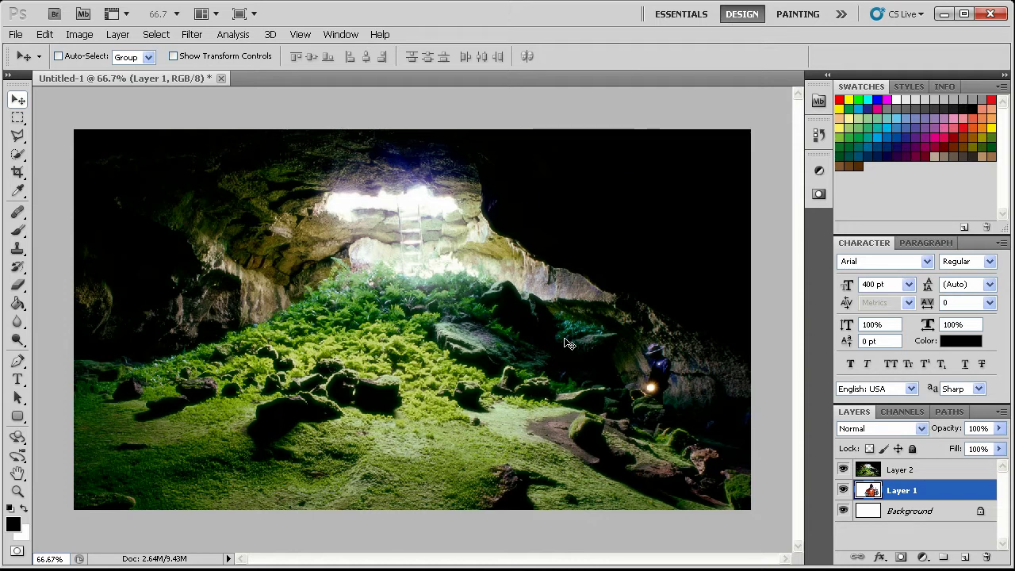
{"action": "left_click", "coordinate": [844, 490]}
{"action": "left_click", "coordinate": [912, 476]}
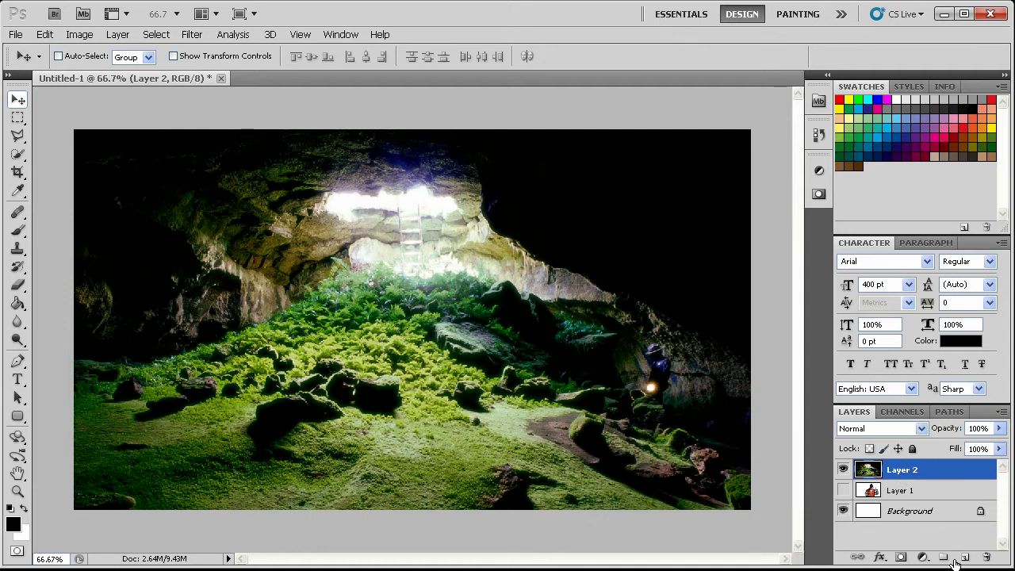
Add a Hue/Saturation adjustment layer above the cave image and set its saturation to -35.
{"action": "left_click", "coordinate": [923, 557]}
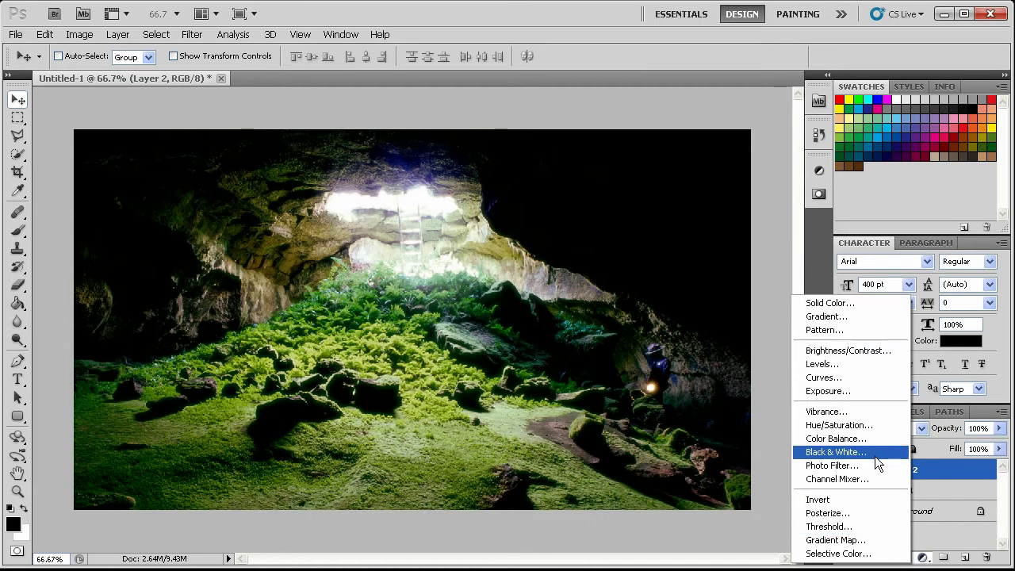
{"action": "left_click", "coordinate": [864, 426]}
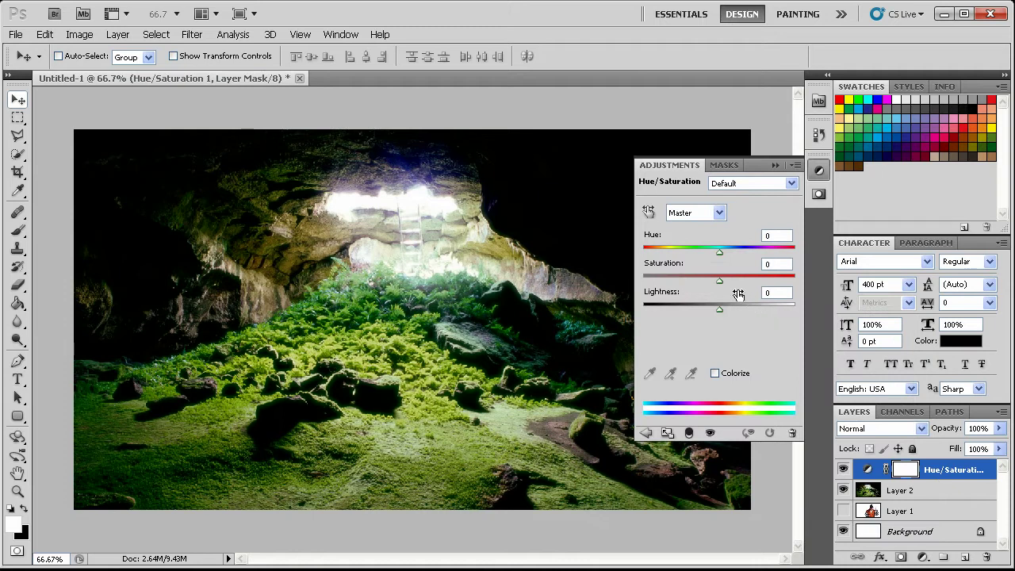
{"action": "left_click_drag", "start_coordinate": [698, 282], "coordinate": [692, 282]}
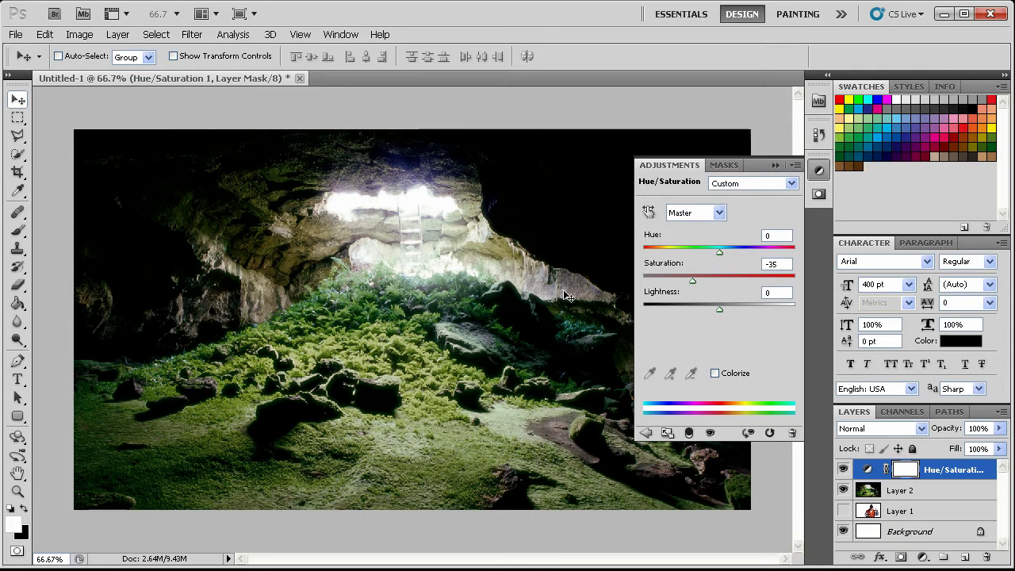
Add a Photo Filter adjustment layer directly above the cave image on Layer 2.
{"action": "left_click", "coordinate": [923, 495]}
{"action": "left_click", "coordinate": [923, 557]}
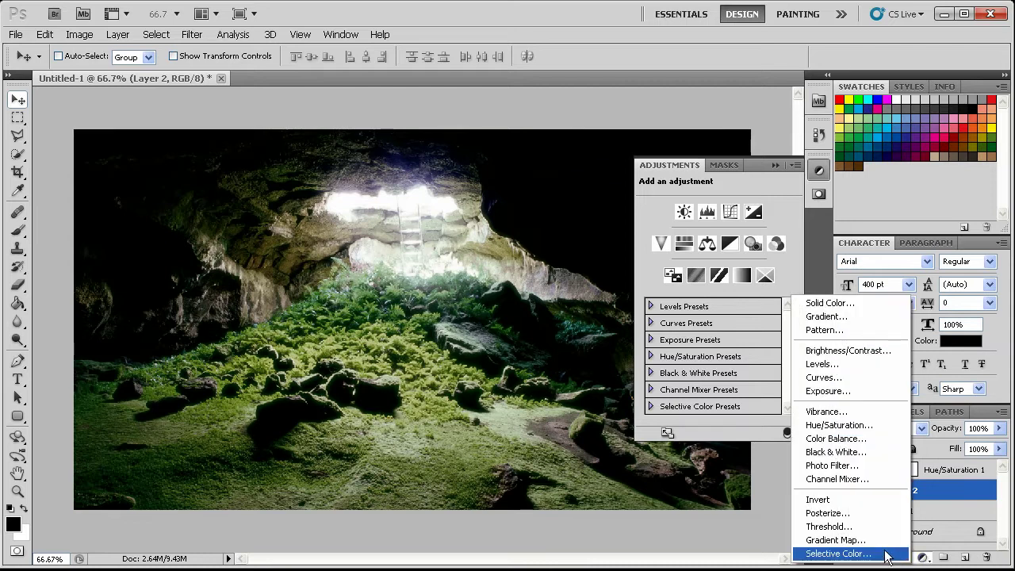
{"action": "left_click", "coordinate": [924, 559]}
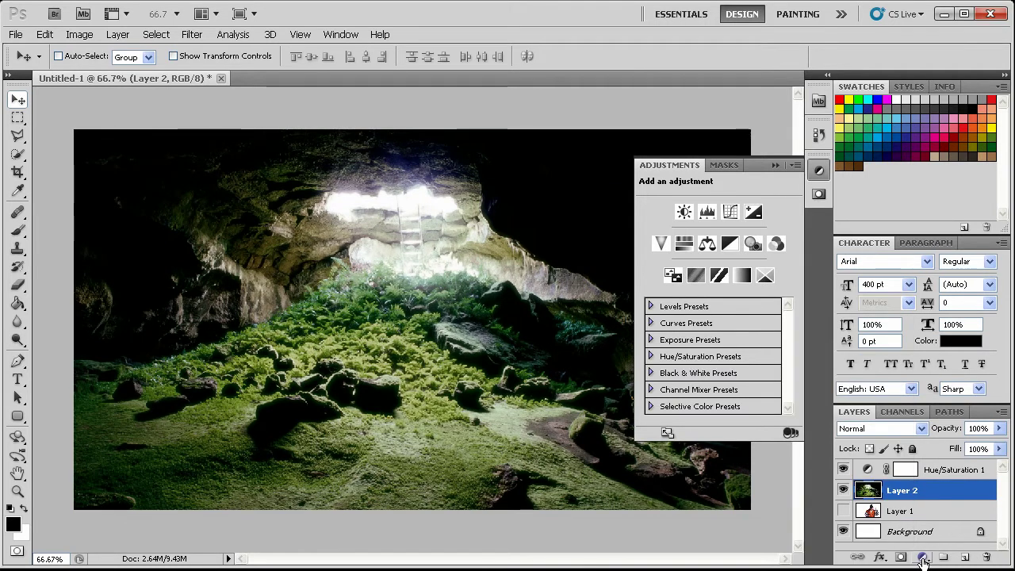
{"action": "left_click", "coordinate": [924, 558]}
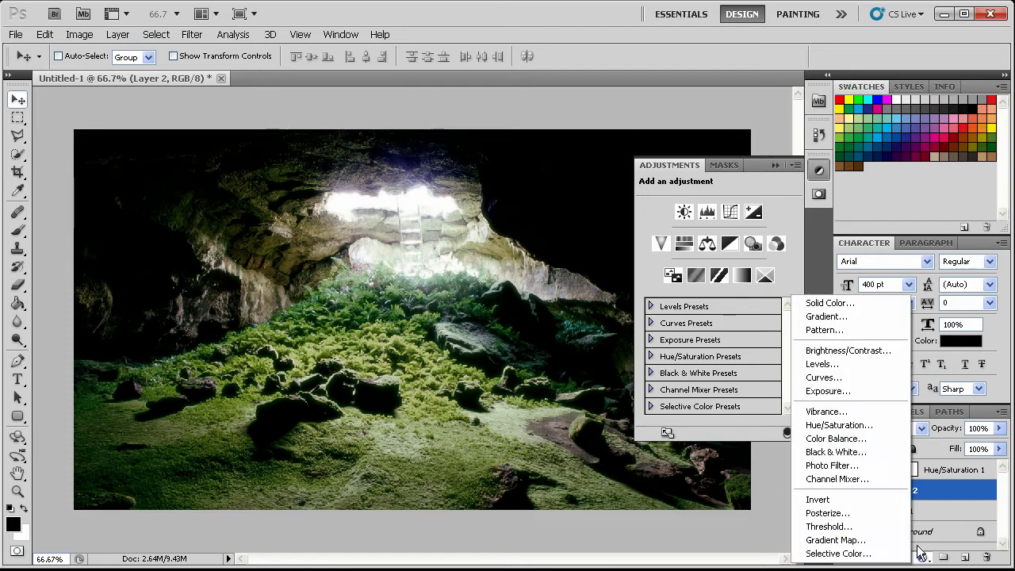
{"action": "left_click", "coordinate": [873, 469]}
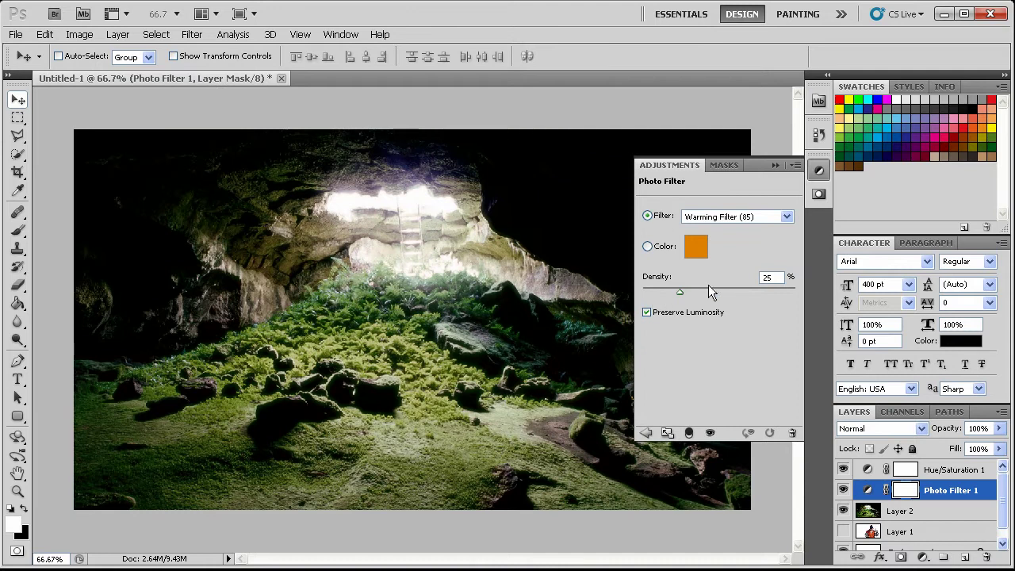
Set the photo filter to Sepia at 83% density with Preserve Luminosity on, and collapse the adjustment settings.
{"action": "left_click", "coordinate": [720, 217]}
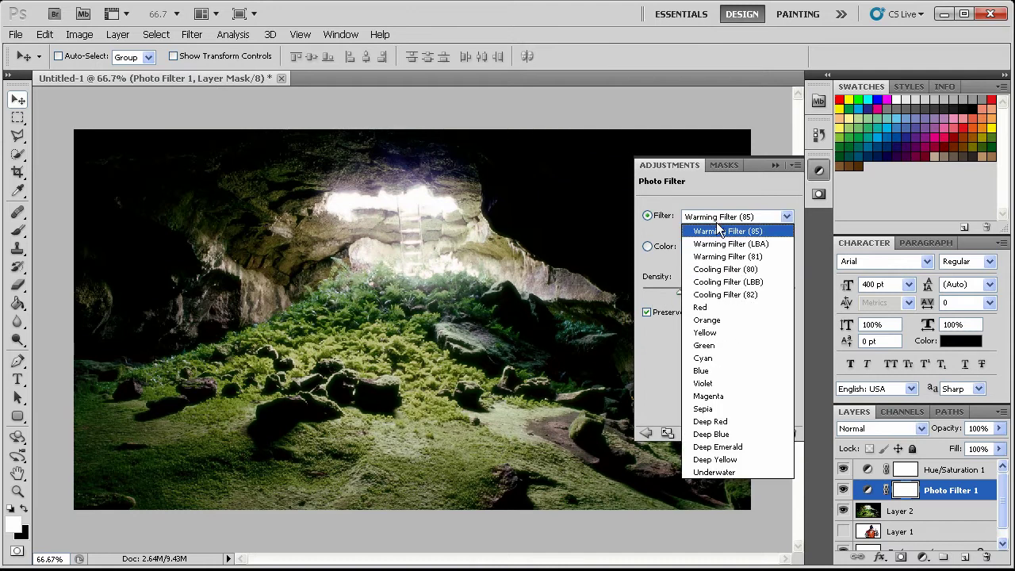
{"action": "left_click", "coordinate": [724, 409]}
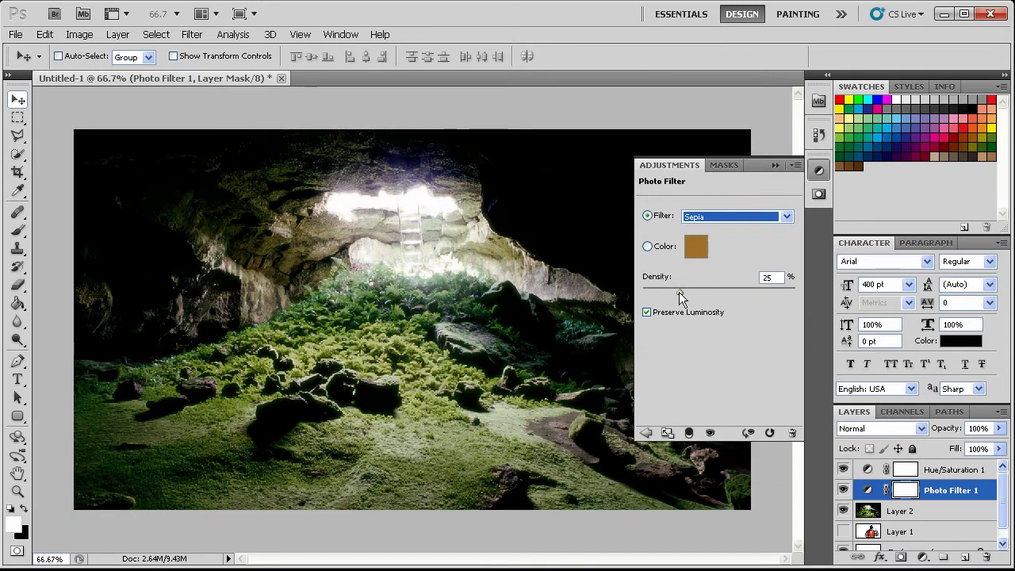
{"action": "left_click_drag", "start_coordinate": [714, 292], "coordinate": [769, 292]}
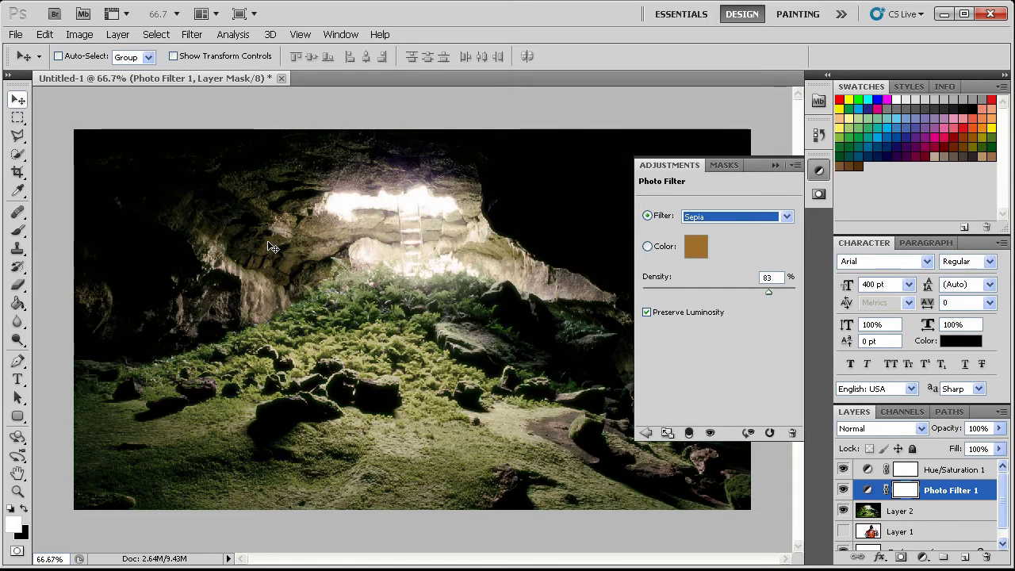
{"action": "left_click", "coordinate": [646, 311]}
{"action": "left_click", "coordinate": [645, 312]}
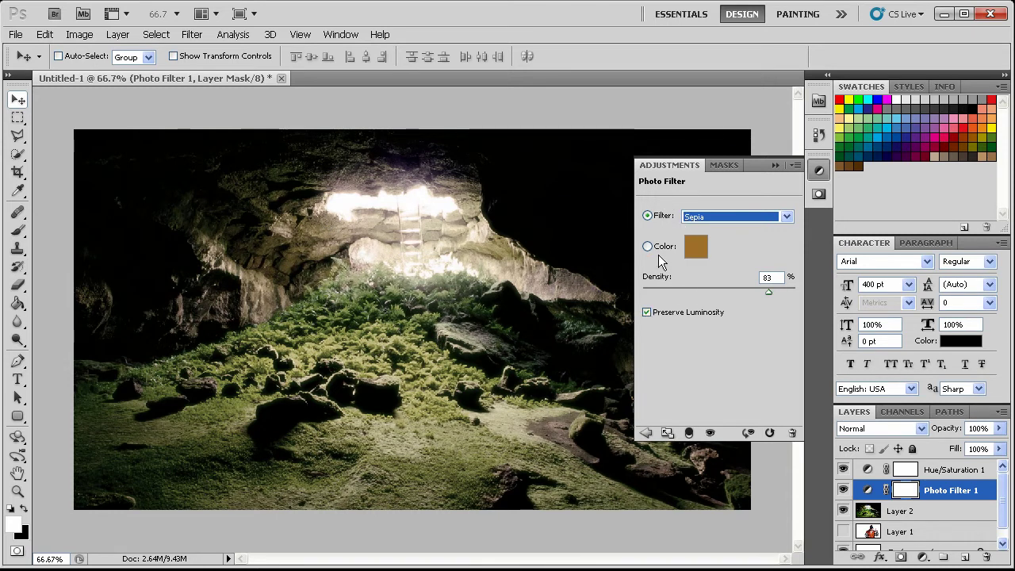
{"action": "double_click", "coordinate": [690, 166]}
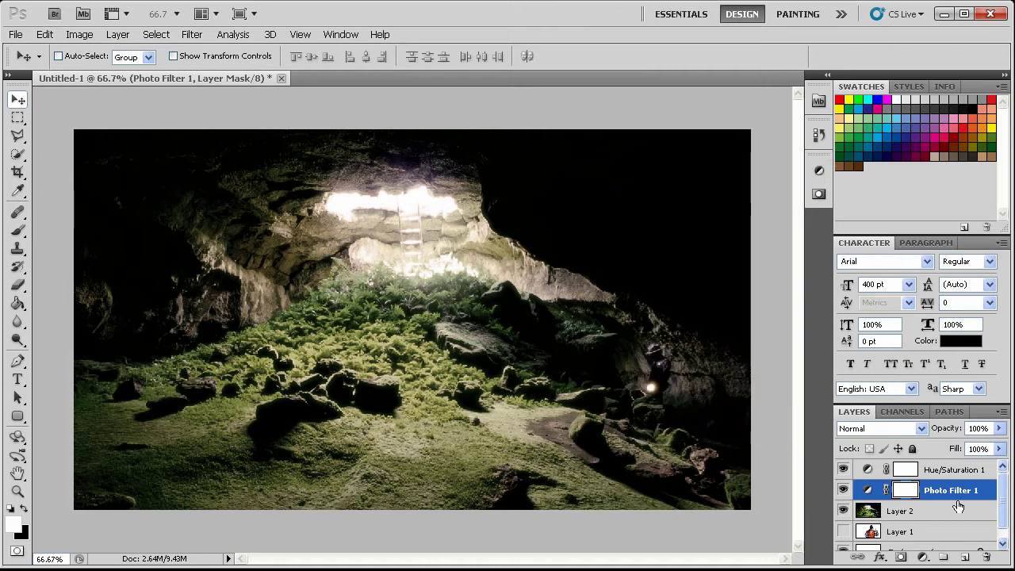
Show Layer 1 with the costumed man and move it to the top of the layer stack.
{"action": "left_click", "coordinate": [912, 487]}
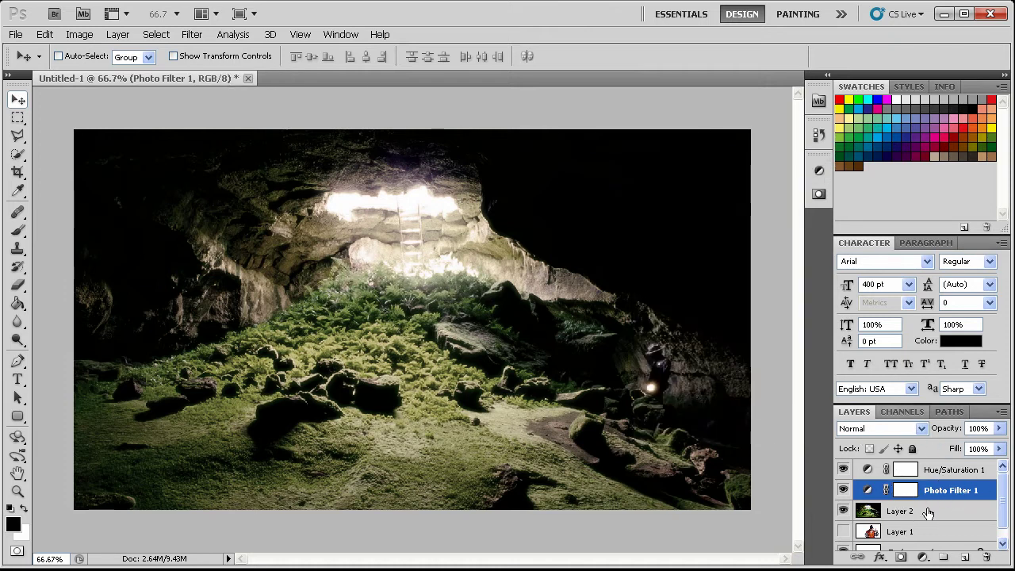
{"action": "left_click", "coordinate": [872, 531]}
{"action": "left_click", "coordinate": [843, 531]}
{"action": "left_click_drag", "start_coordinate": [917, 533], "coordinate": [935, 469]}
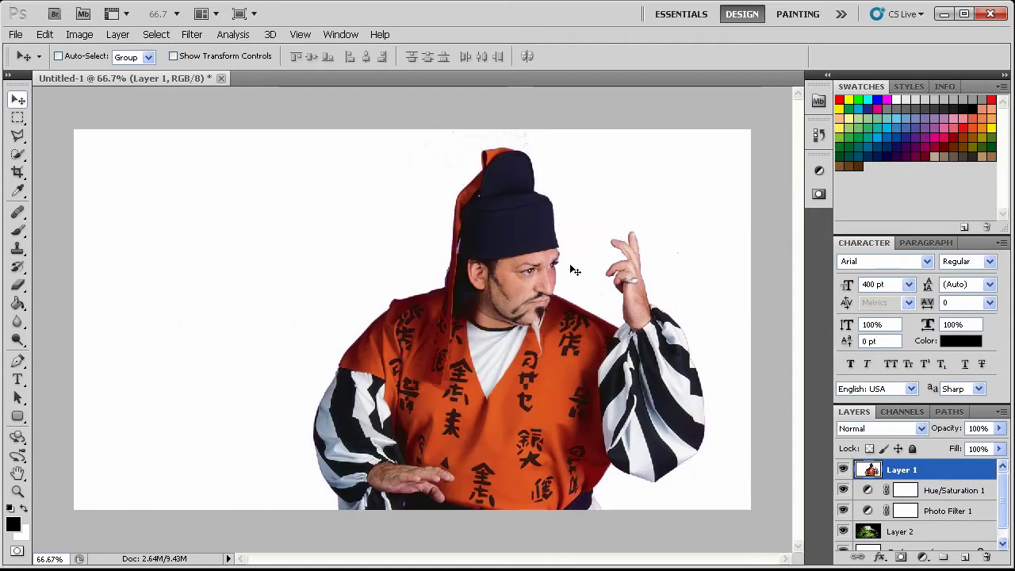
Free-transform the man's layer to about 27% and place him over the mossy ground in the cave's centre-right.
{"action": "key", "text": "ctrl+t"}
{"action": "left_click_drag", "start_coordinate": [74, 129], "coordinate": [267, 321]}
{"action": "left_click_drag", "start_coordinate": [426, 385], "coordinate": [317, 193]}
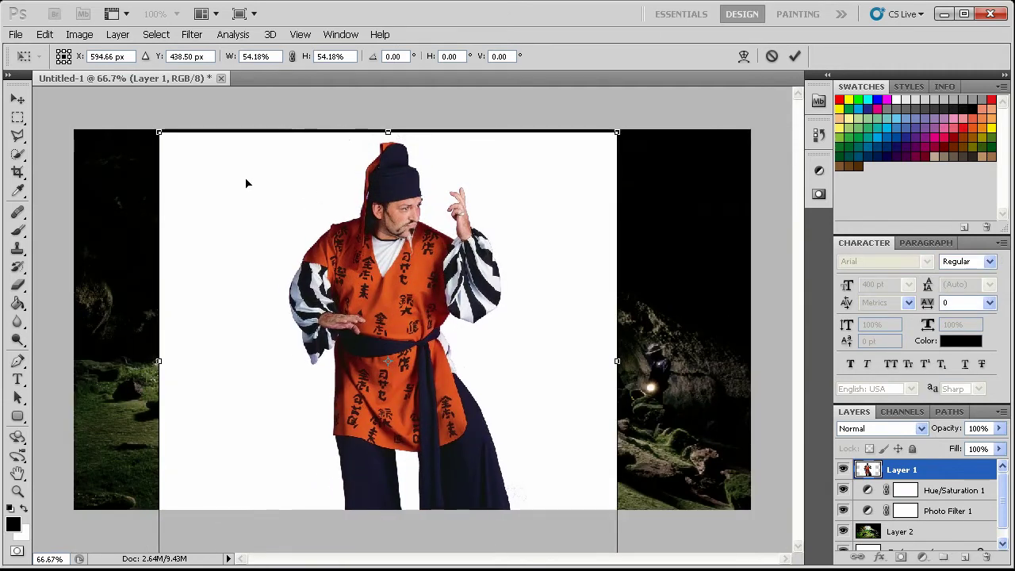
{"action": "left_click_drag", "start_coordinate": [163, 132], "coordinate": [253, 228]}
{"action": "left_click_drag", "start_coordinate": [358, 324], "coordinate": [458, 310]}
{"action": "left_click_drag", "start_coordinate": [350, 219], "coordinate": [427, 284]}
{"action": "left_click_drag", "start_coordinate": [490, 329], "coordinate": [464, 320]}
{"action": "left_click_drag", "start_coordinate": [383, 272], "coordinate": [368, 255]}
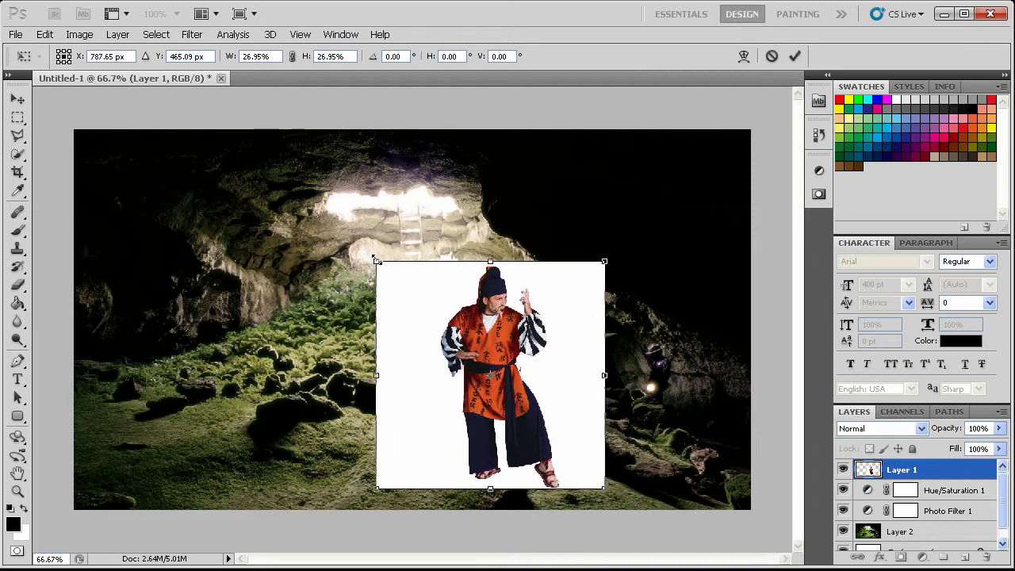
{"action": "left_click_drag", "start_coordinate": [473, 350], "coordinate": [469, 343]}
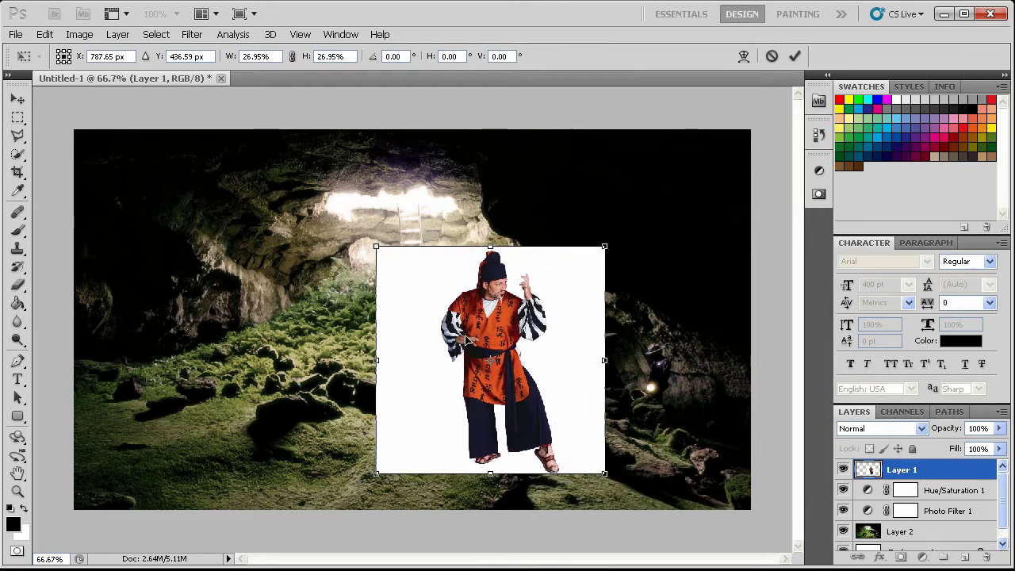
{"action": "key", "text": "Return"}
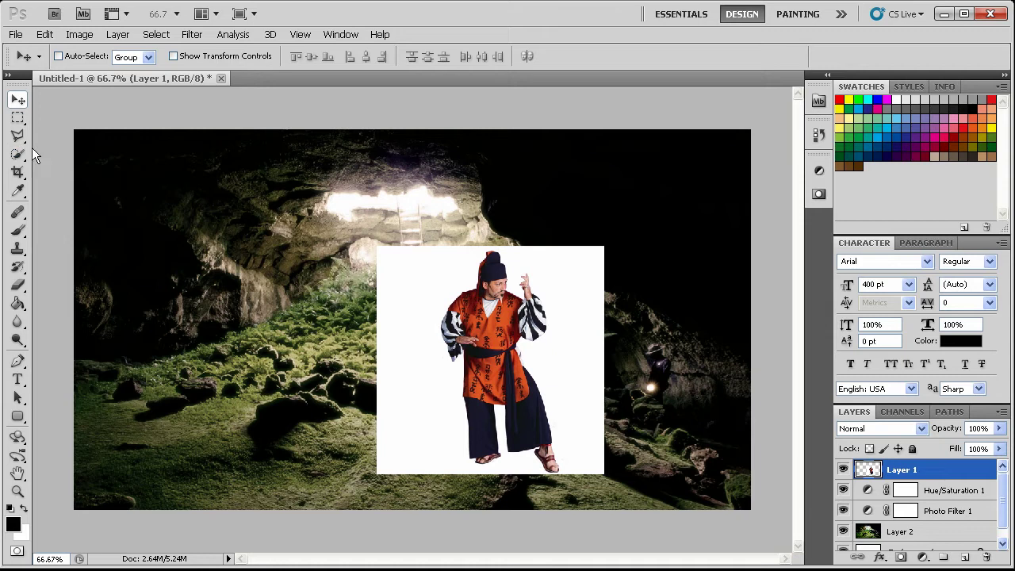
Select the white background around the man with the Magic Wand at a tolerance of 1.
{"action": "left_click", "coordinate": [17, 135]}
{"action": "key", "text": "m"}
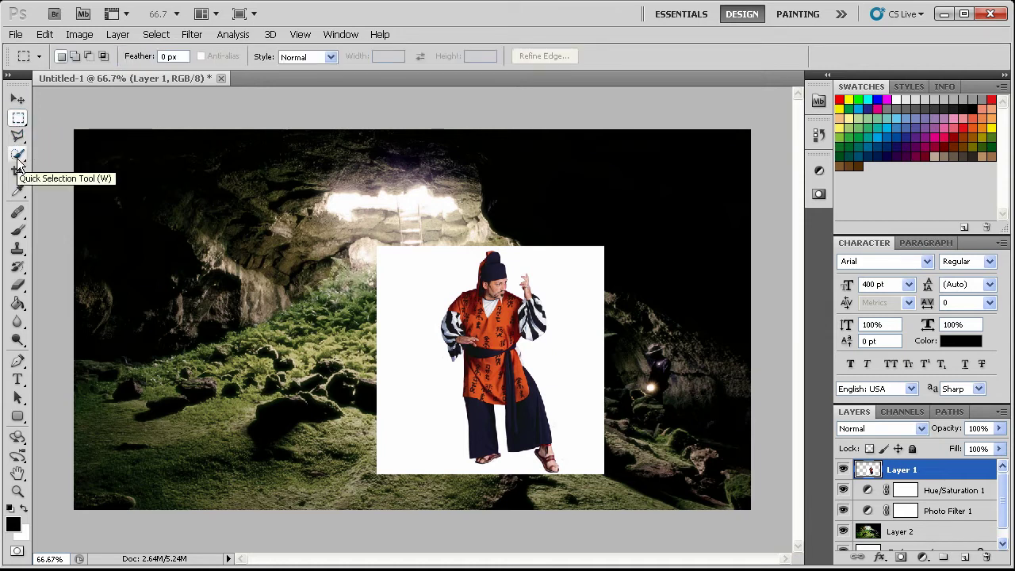
{"action": "left_click", "coordinate": [19, 155]}
{"action": "left_click", "coordinate": [63, 170]}
{"action": "left_click", "coordinate": [187, 60]}
{"action": "type", "text": "1"}
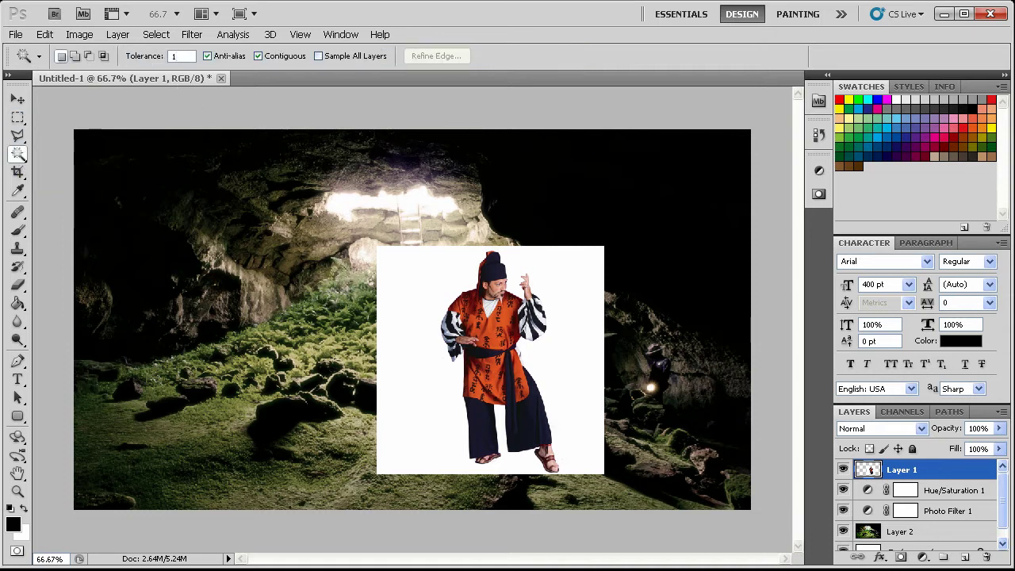
{"action": "left_click", "coordinate": [433, 284]}
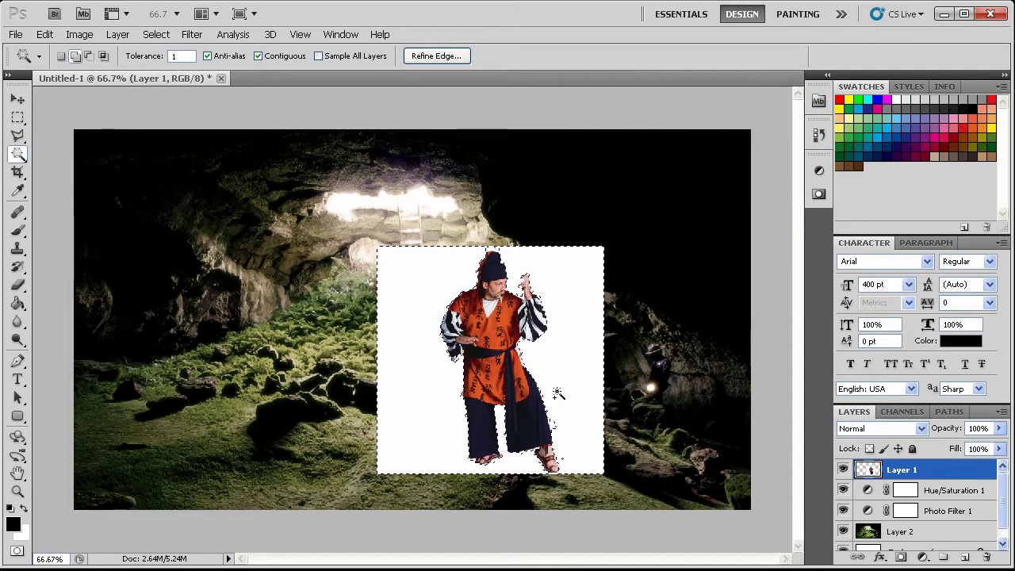
Try selecting the white background with the Magic Wand at a tolerance of 100, and clear the selection.
{"action": "left_click", "coordinate": [183, 56]}
{"action": "type", "text": "100"}
{"action": "left_click", "coordinate": [563, 268]}
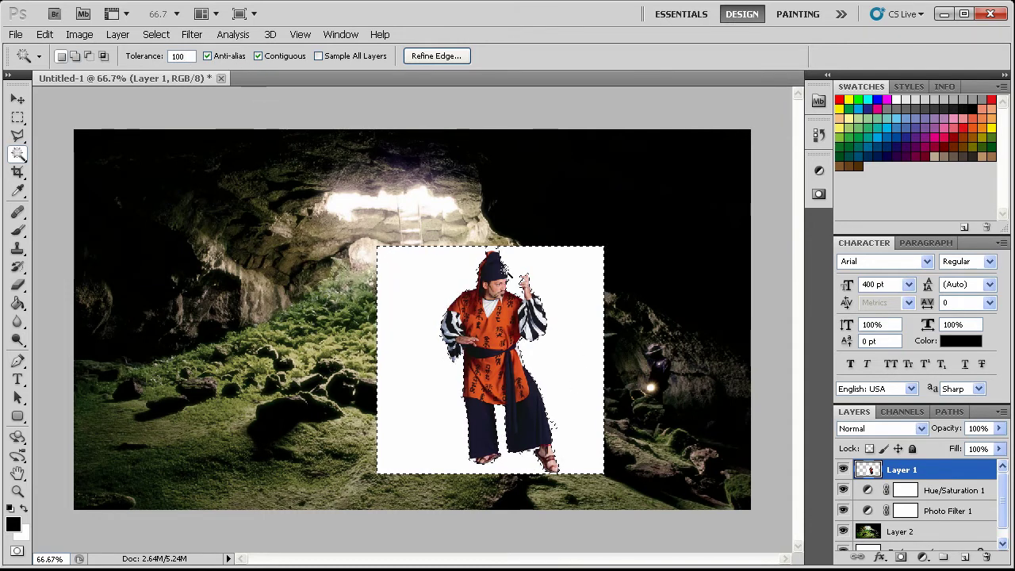
{"action": "key", "text": "ctrl+d"}
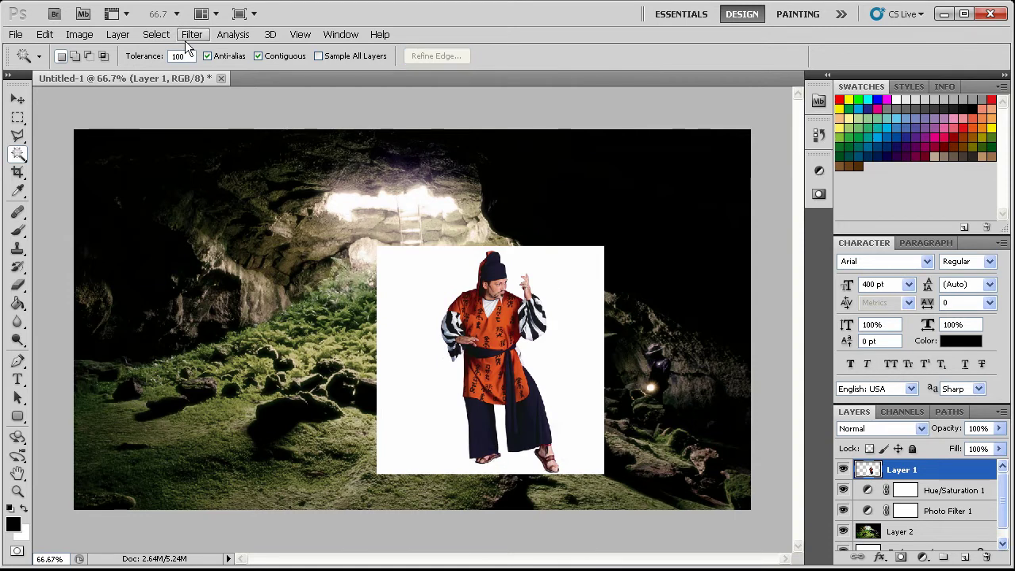
Try selecting the white background with Contiguous and Anti-alias turned off, and clear the selection.
{"action": "left_click", "coordinate": [258, 56]}
{"action": "left_click", "coordinate": [420, 266]}
{"action": "key", "text": "ctrl+d"}
{"action": "left_click", "coordinate": [440, 292]}
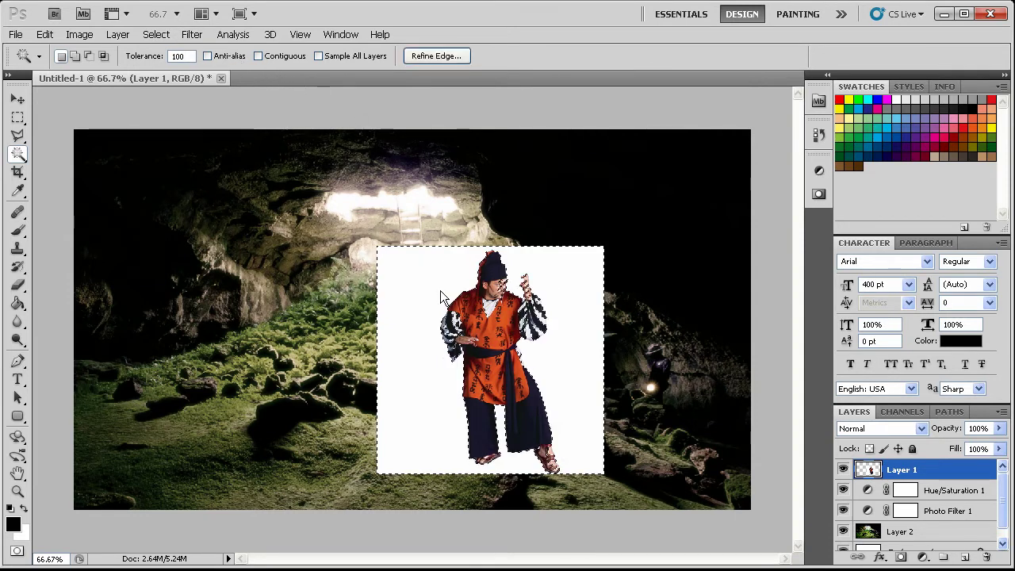
{"action": "key", "text": "ctrl+d"}
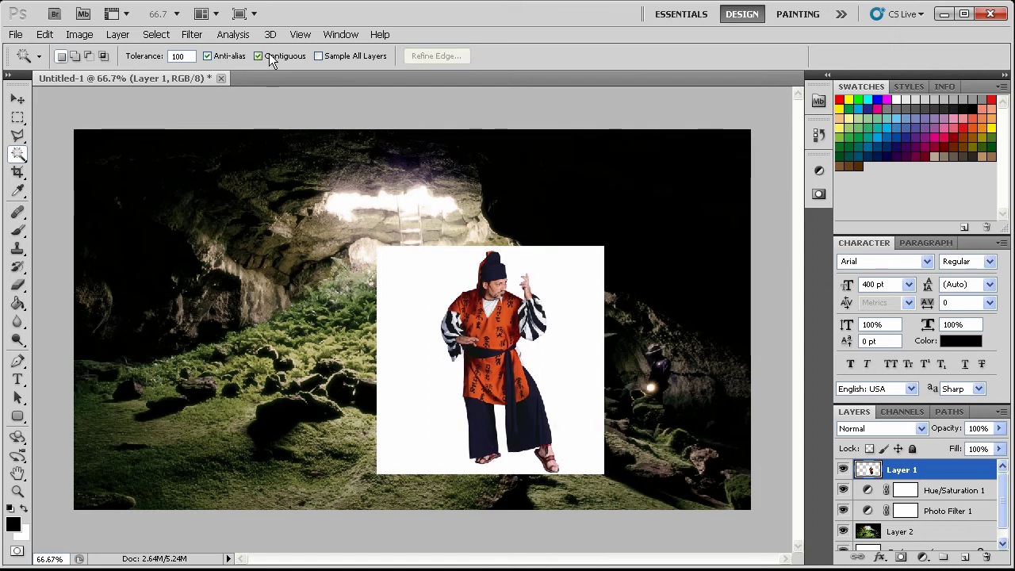
Try selecting the white background with the Magic Wand at a tolerance of 50, and deselect it.
{"action": "double_click", "coordinate": [178, 55]}
{"action": "type", "text": "50"}
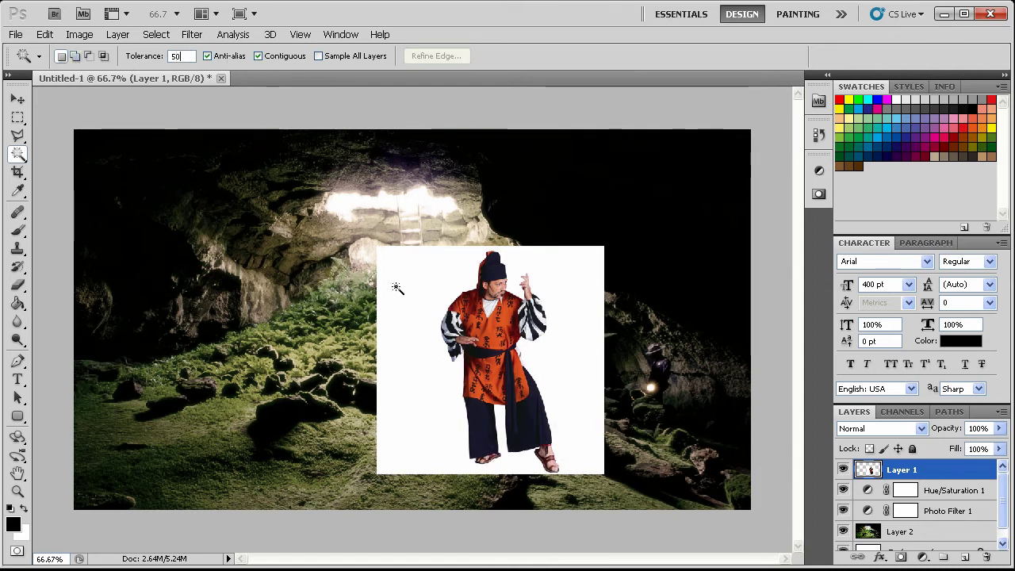
{"action": "left_click", "coordinate": [581, 359]}
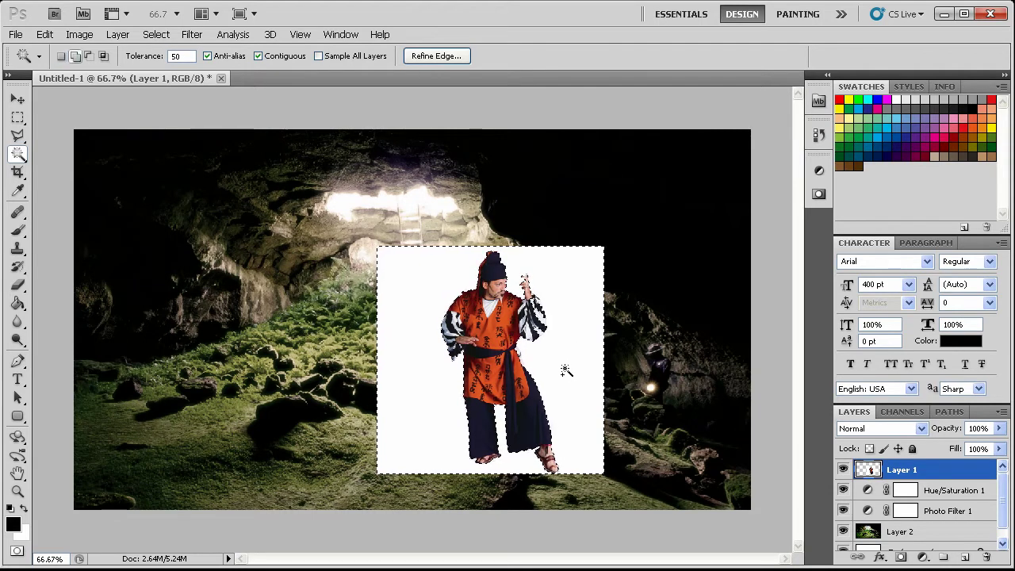
{"action": "key", "text": "ctrl+d"}
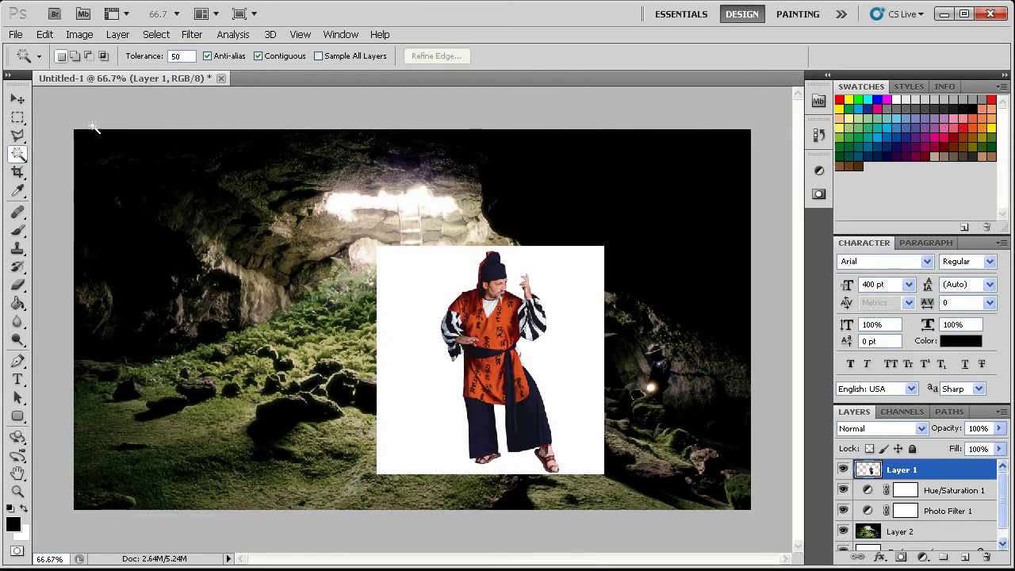
Select the white background around the man with the Magic Wand at tolerance 10, and check the selection's edge up close.
{"action": "left_click", "coordinate": [183, 61]}
{"action": "type", "text": "10"}
{"action": "left_click", "coordinate": [569, 331]}
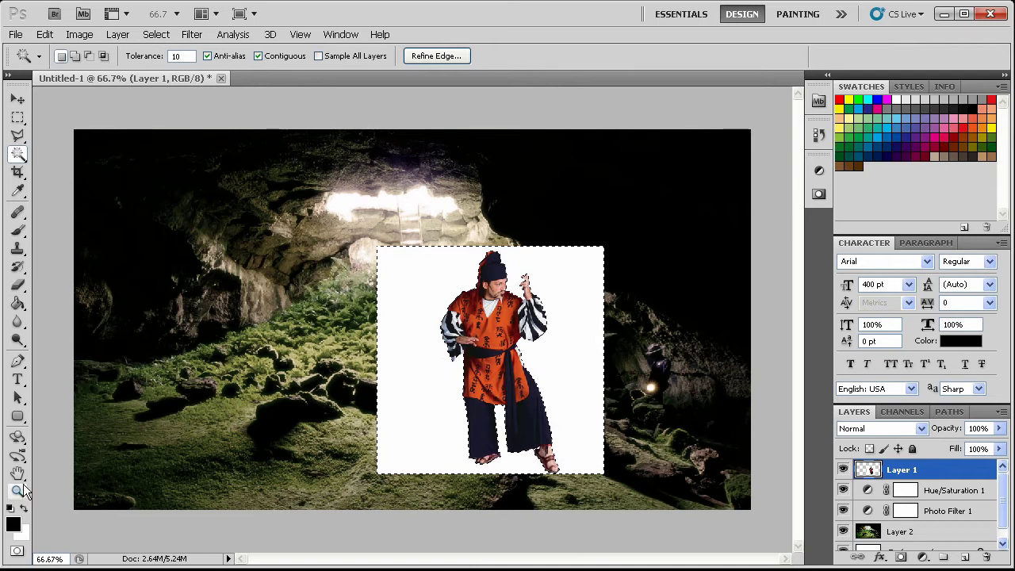
{"action": "key", "text": "z"}
{"action": "left_click_drag", "start_coordinate": [458, 315], "coordinate": [310, 230]}
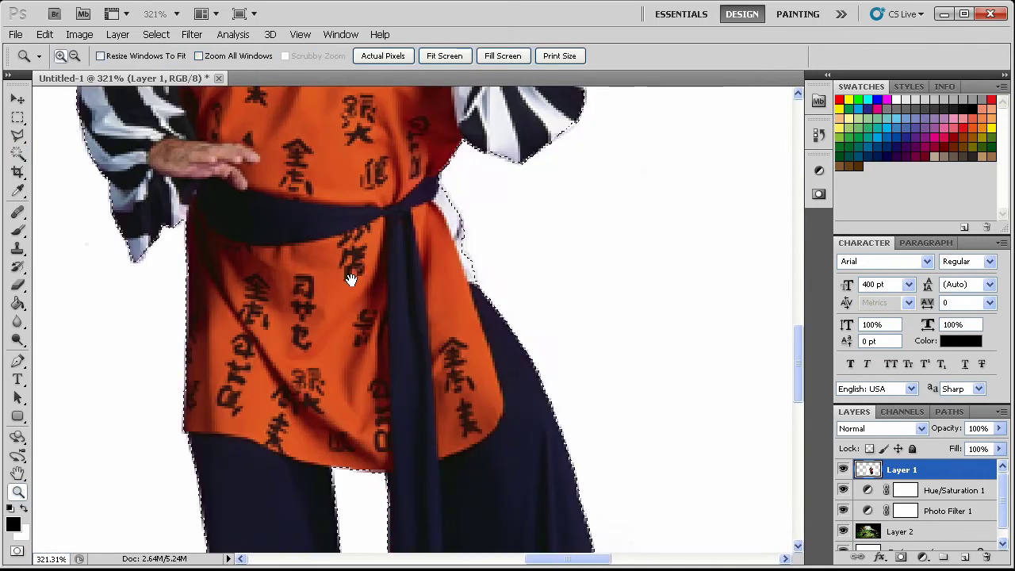
{"action": "left_click_drag", "start_coordinate": [455, 462], "coordinate": [634, 499]}
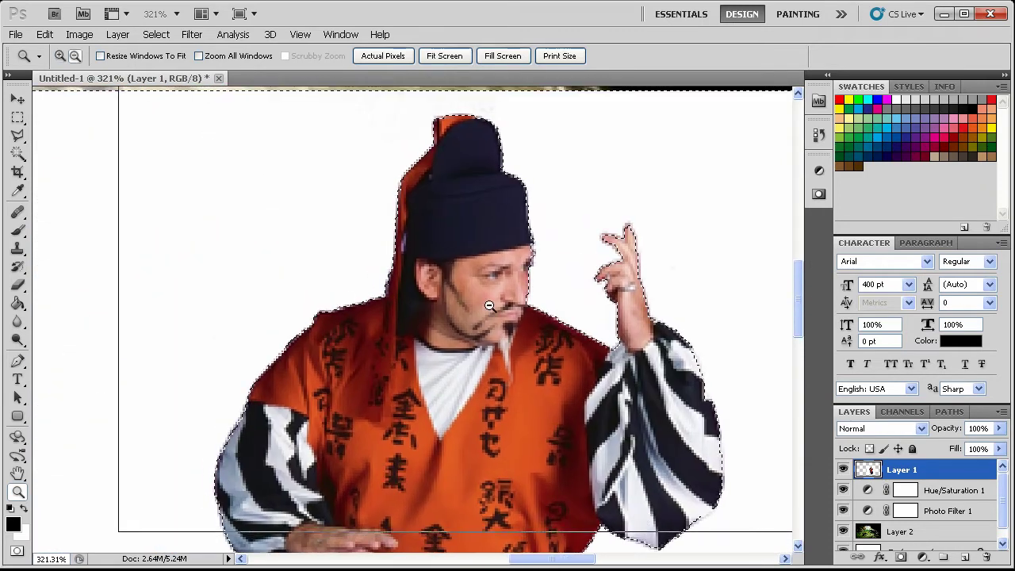
{"action": "left_click", "coordinate": [489, 305], "text": "alt"}
{"action": "left_click", "coordinate": [489, 305], "text": "alt"}
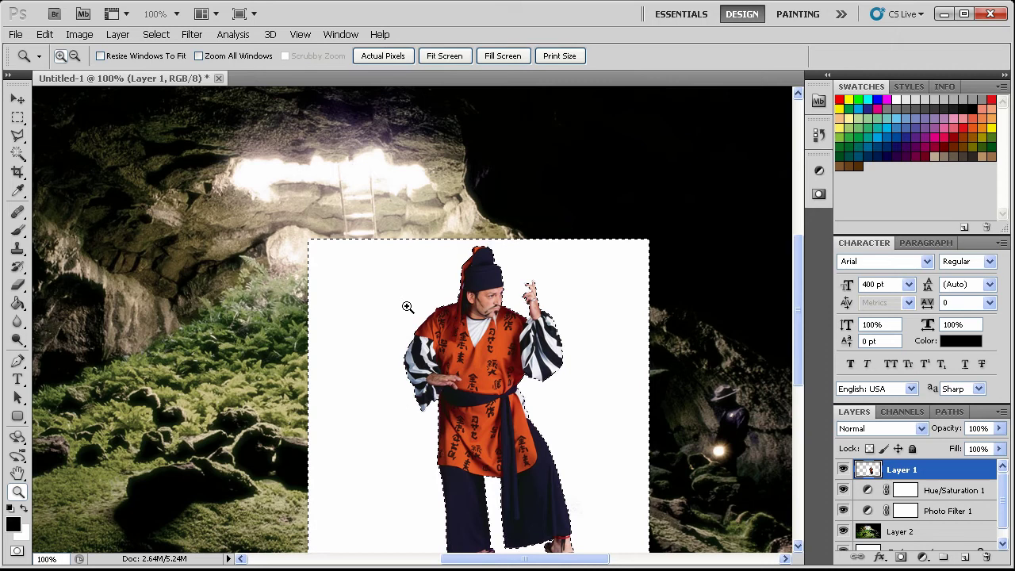
Delete the selected white background around the man, clear the selection, and move him slightly up on the mossy ground.
{"action": "key", "text": "Delete"}
{"action": "key", "text": "ctrl+d"}
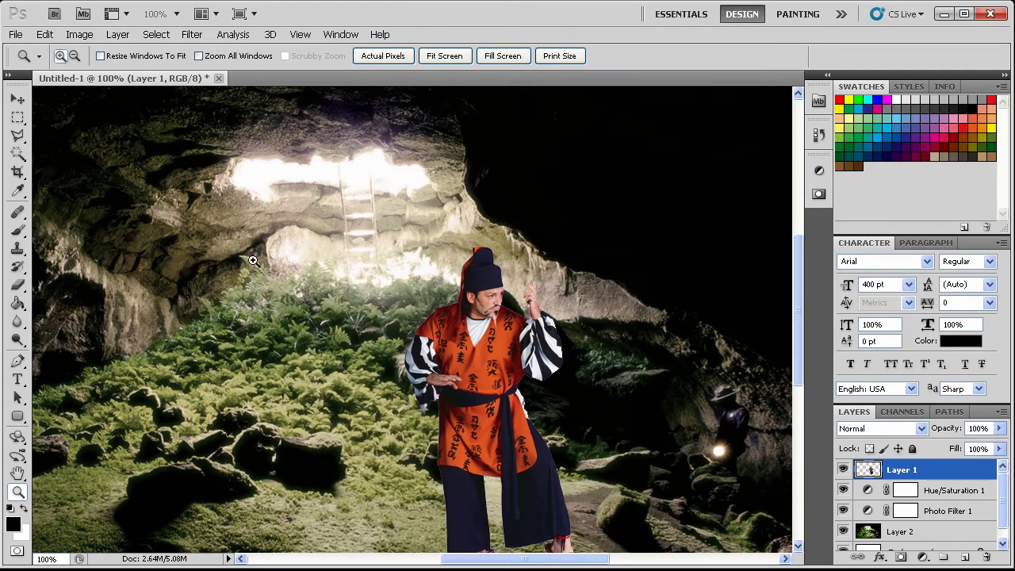
{"action": "left_click_drag", "start_coordinate": [471, 420], "coordinate": [435, 341]}
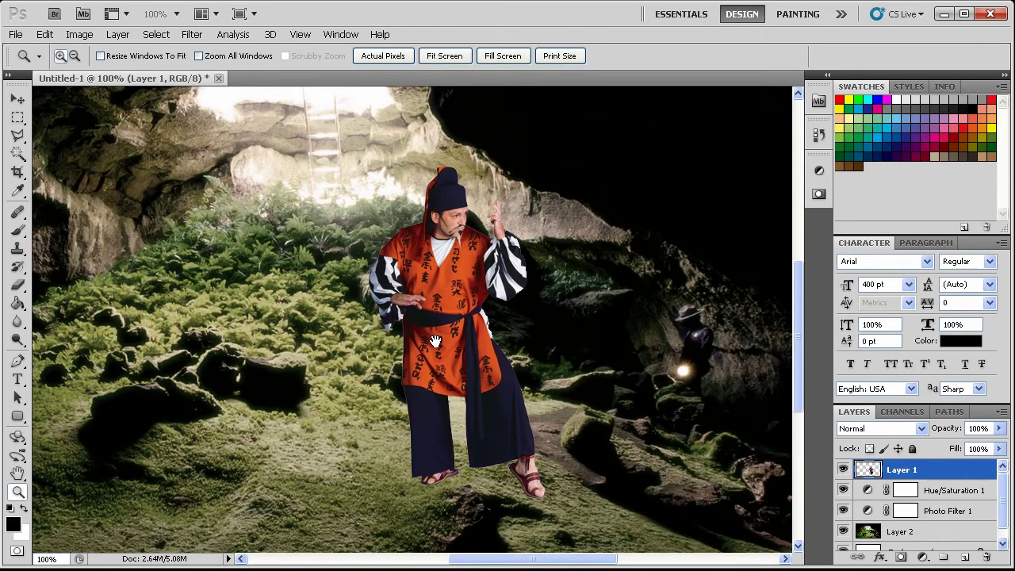
{"action": "key", "text": "v"}
{"action": "left_click_drag", "start_coordinate": [514, 423], "coordinate": [529, 378]}
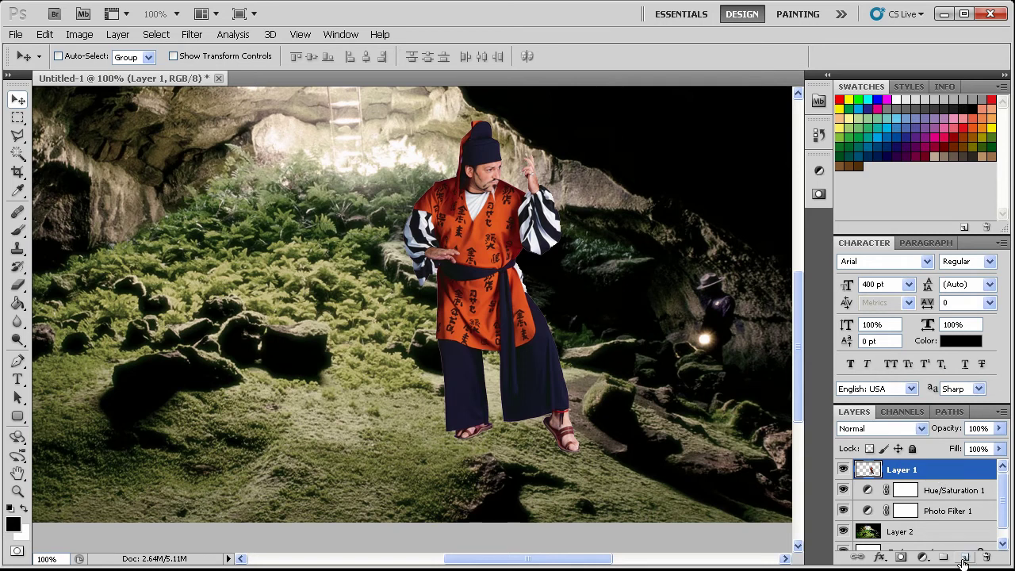
Copy a rectangular patch of ground around the man's feet from Layer 2 to a new top layer at 42% opacity.
{"action": "left_click", "coordinate": [916, 532]}
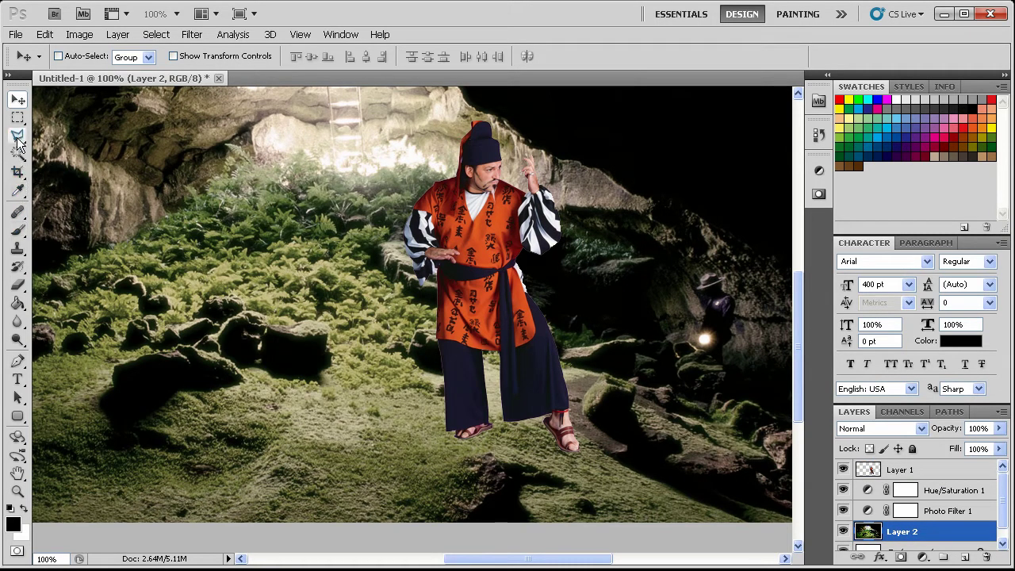
{"action": "left_click", "coordinate": [19, 210]}
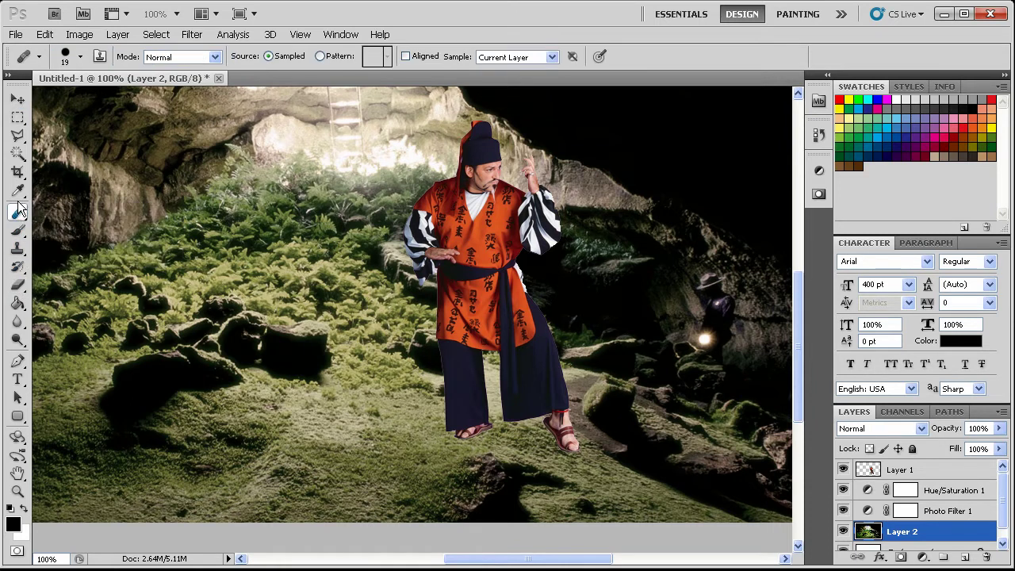
{"action": "left_click", "coordinate": [19, 118]}
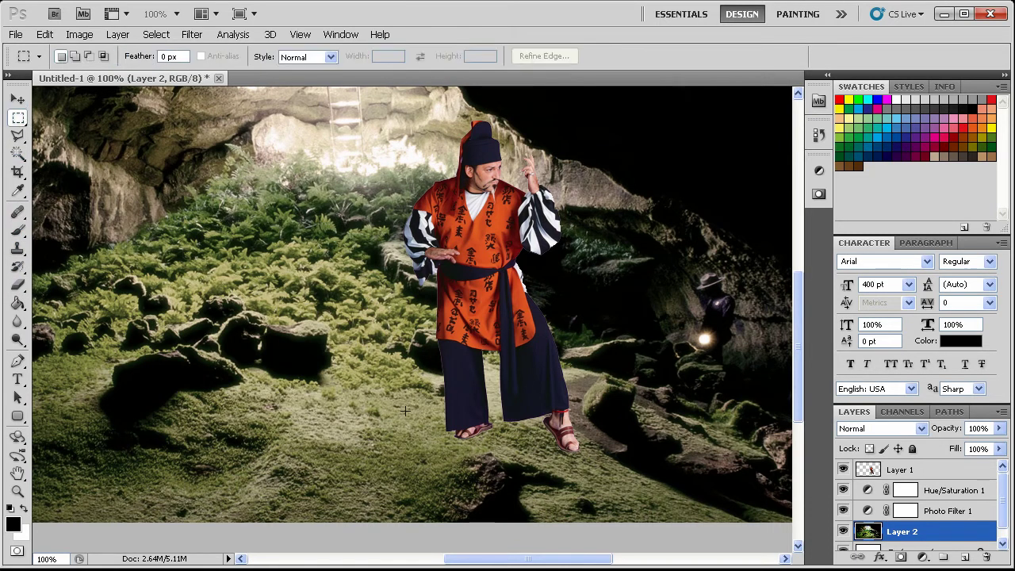
{"action": "left_click_drag", "start_coordinate": [479, 442], "coordinate": [603, 465]}
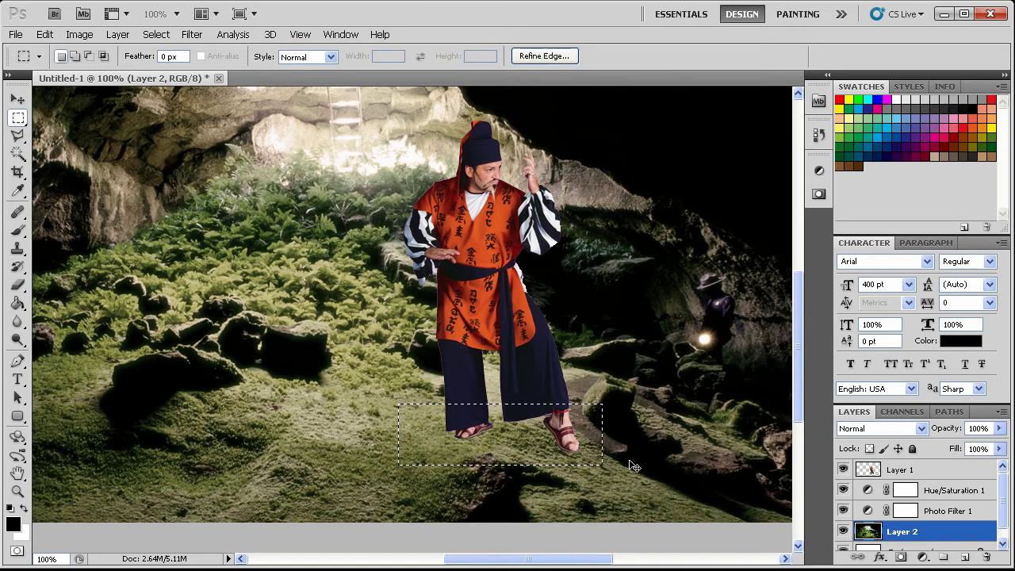
{"action": "left_click", "coordinate": [877, 475]}
{"action": "key", "text": "ctrl+j"}
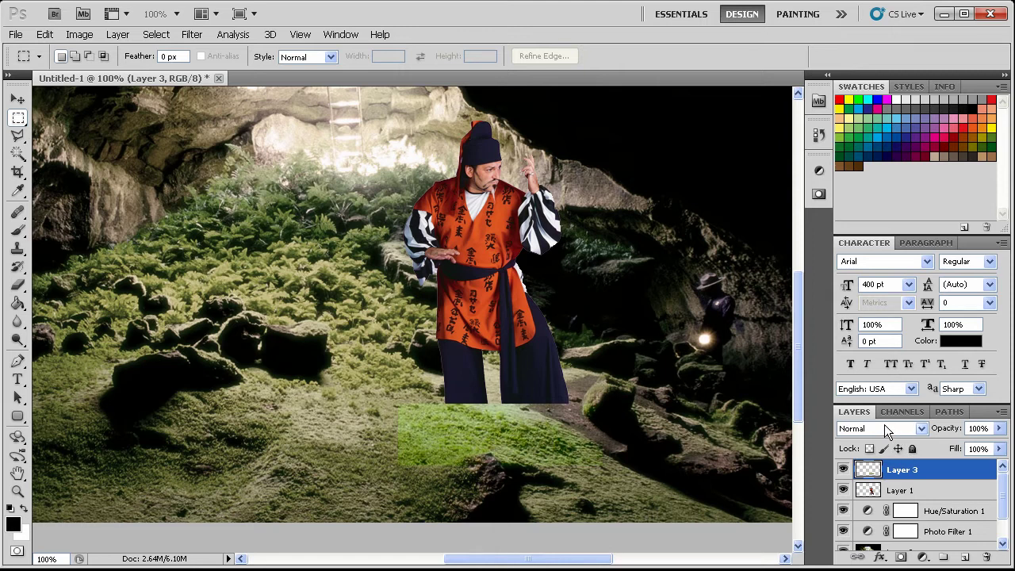
{"action": "left_click_drag", "start_coordinate": [1000, 428], "coordinate": [955, 442]}
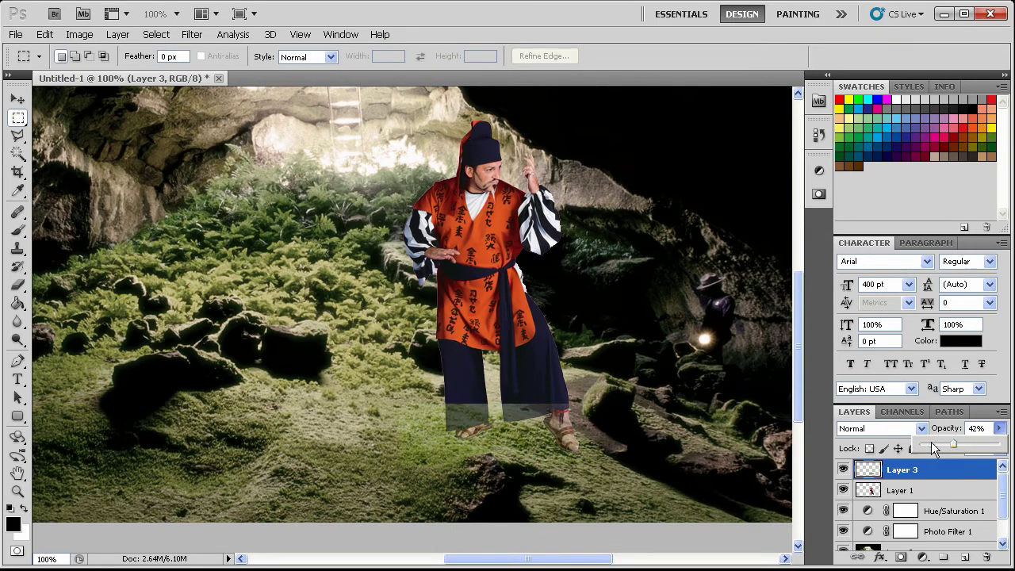
Erase the ground patch over the trousers and feet within the man's outline using a 77 px, 0% hardness eraser, deselect, and compare the effect.
{"action": "left_click", "coordinate": [872, 493], "text": "ctrl"}
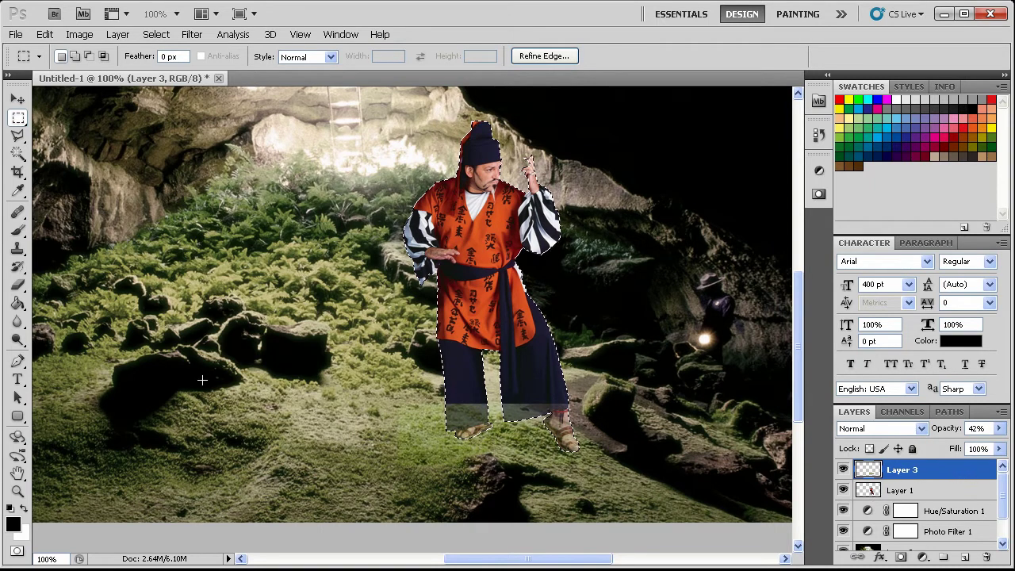
{"action": "left_click", "coordinate": [17, 285]}
{"action": "right_click", "coordinate": [474, 414]}
{"action": "left_click_drag", "start_coordinate": [475, 414], "coordinate": [523, 415]}
{"action": "left_click_drag", "start_coordinate": [482, 447], "coordinate": [456, 459]}
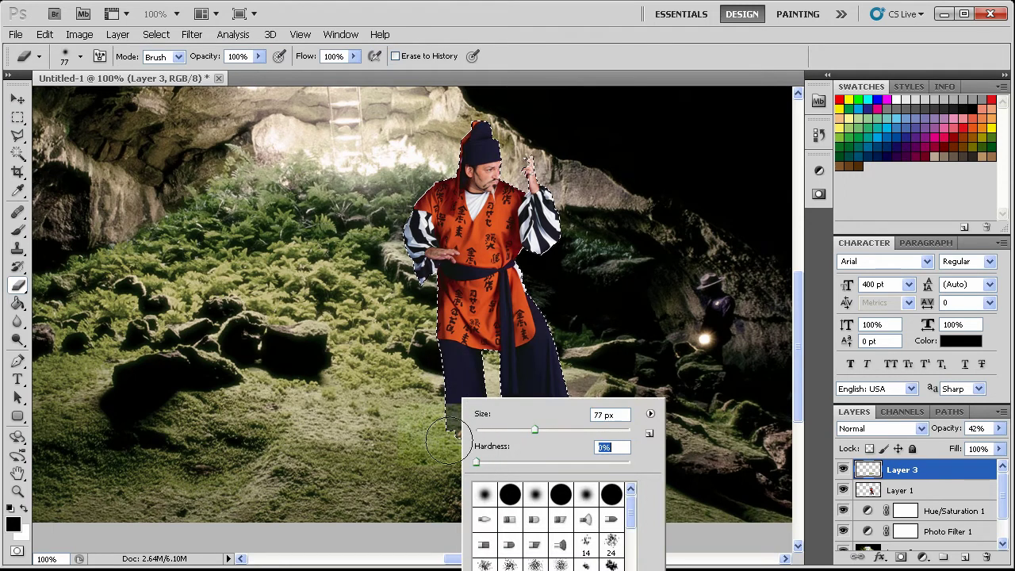
{"action": "key", "text": "Return"}
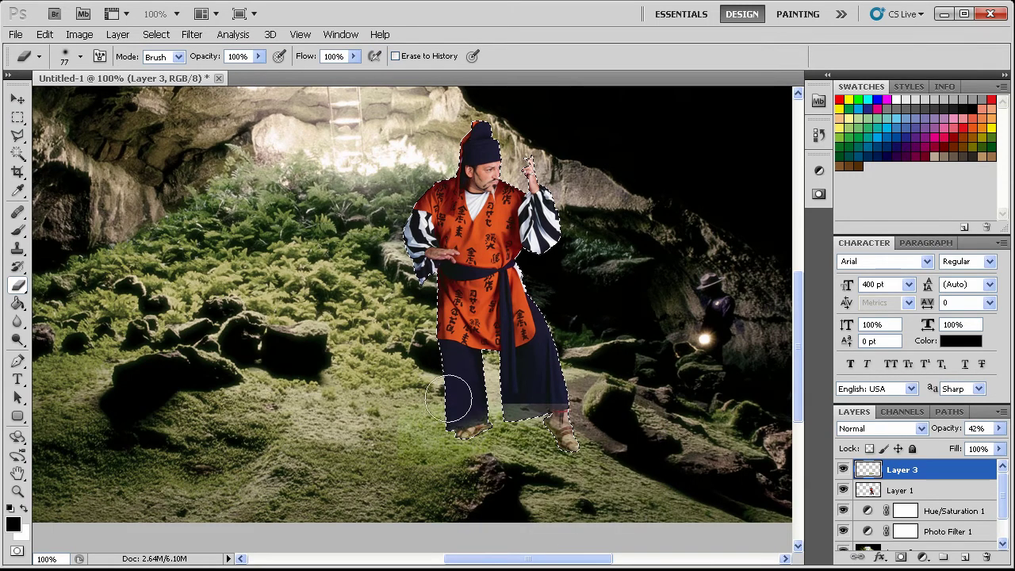
{"action": "mouse_move", "coordinate": [505, 389]}
{"action": "left_mouse_down"}
{"action": "mouse_move", "coordinate": [568, 385]}
{"action": "mouse_move", "coordinate": [558, 385]}
{"action": "mouse_move", "coordinate": [590, 417]}
{"action": "left_mouse_up"}
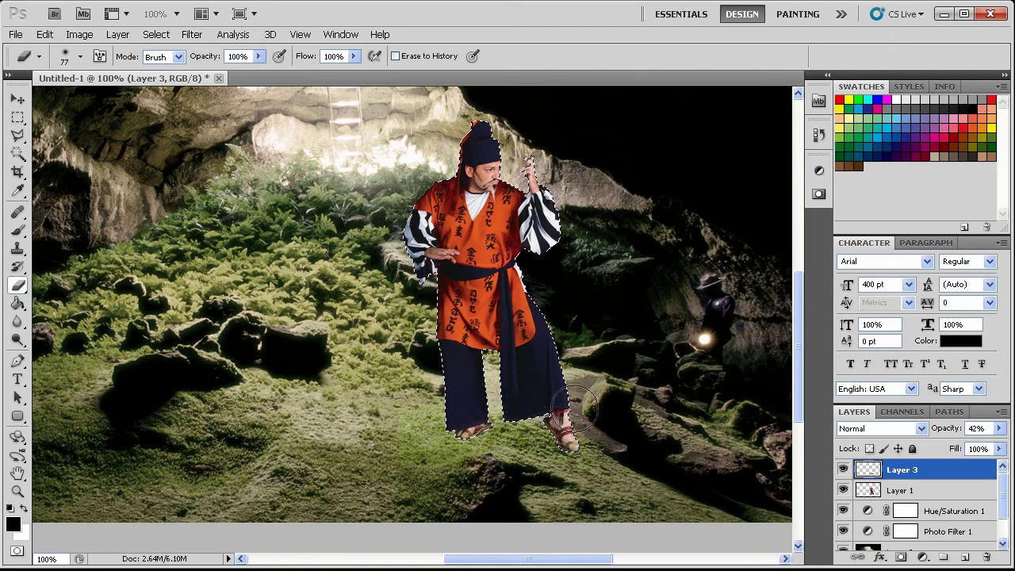
{"action": "key", "text": "ctrl+d"}
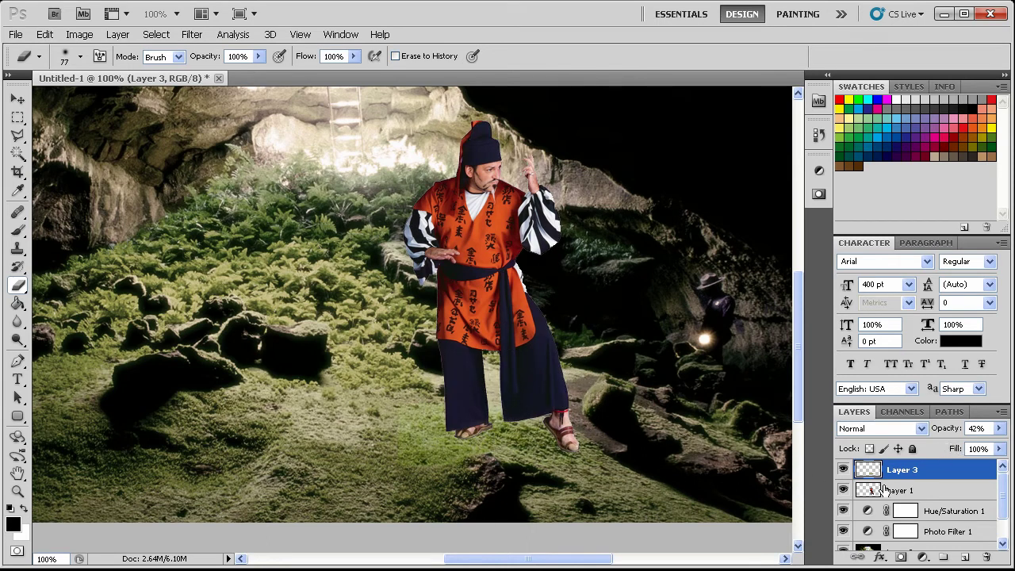
{"action": "left_click", "coordinate": [844, 470]}
{"action": "left_click", "coordinate": [844, 470]}
Darken the ground beneath both feet on Layer 2 using the Burn tool with a soft 19 px brush, Midtones, 50% exposure.
{"action": "scroll", "coordinate": [929, 471], "scroll_direction": "down", "scroll_amount": 1}
{"action": "scroll", "coordinate": [928, 471], "scroll_direction": "up", "scroll_amount": 1}
{"action": "scroll", "coordinate": [924, 476], "scroll_direction": "down", "scroll_amount": 1}
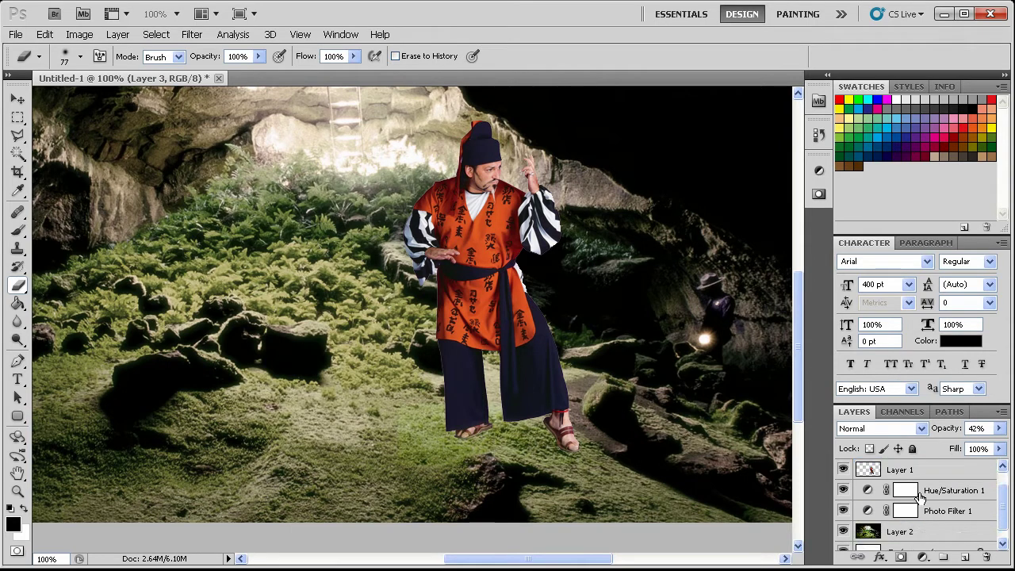
{"action": "left_click", "coordinate": [917, 533]}
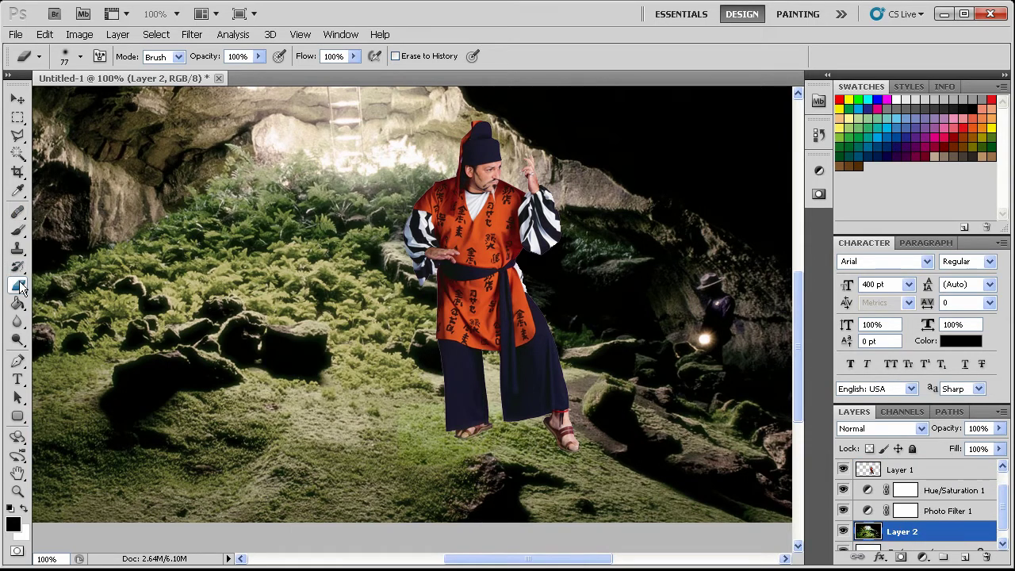
{"action": "left_click_drag", "start_coordinate": [17, 340], "coordinate": [63, 341]}
{"action": "right_click", "coordinate": [487, 436]}
{"action": "left_click_drag", "start_coordinate": [526, 469], "coordinate": [518, 469]}
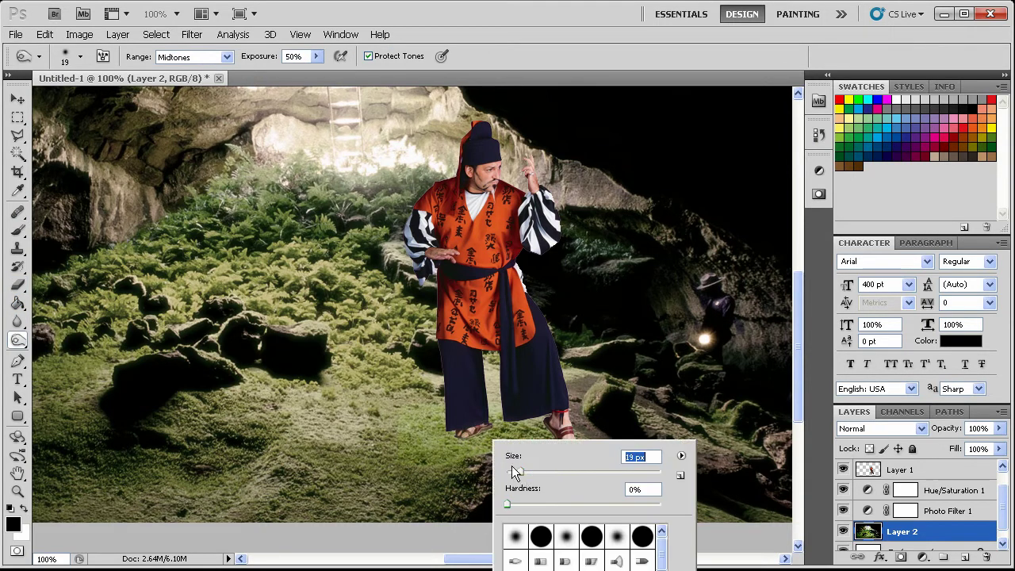
{"action": "left_click", "coordinate": [492, 432]}
{"action": "key", "text": "ctrl+z"}
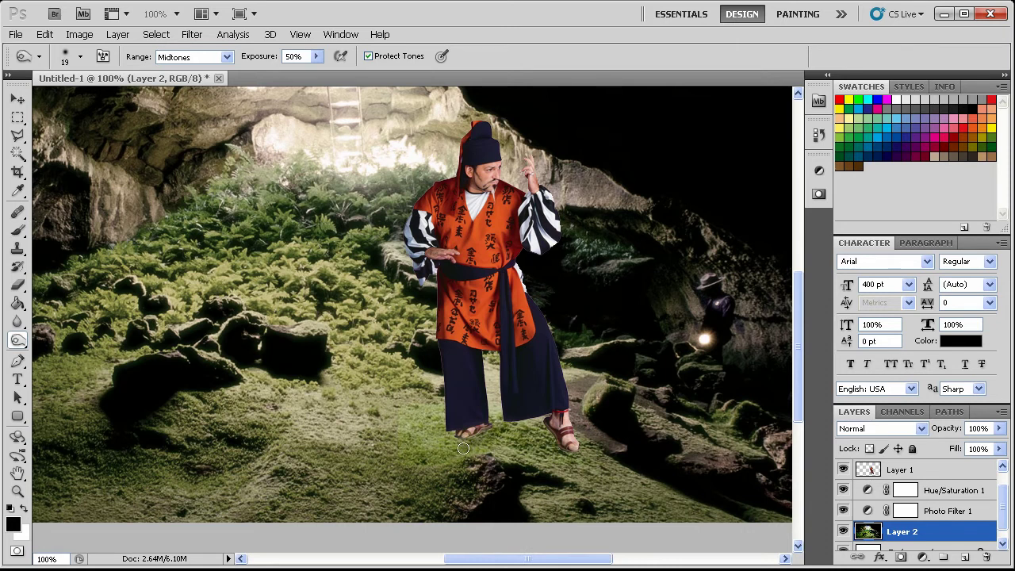
{"action": "left_click_drag", "start_coordinate": [453, 437], "coordinate": [468, 441]}
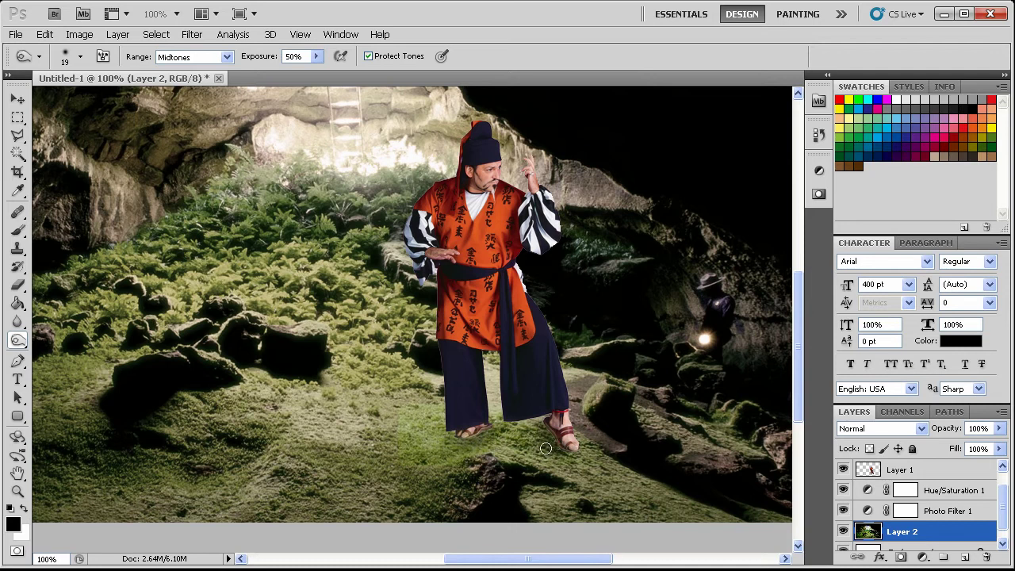
{"action": "left_click_drag", "start_coordinate": [546, 440], "coordinate": [522, 410]}
Load the man's outline as a selection and fill it with black on a new layer placed beneath Layer 1.
{"action": "left_click", "coordinate": [924, 471]}
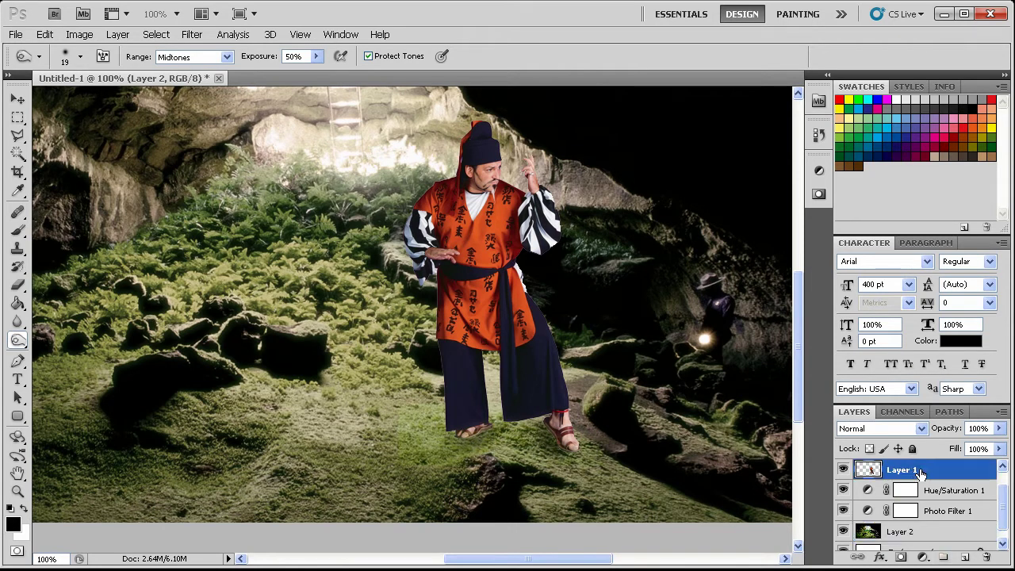
{"action": "left_click", "coordinate": [869, 470], "text": "ctrl"}
{"action": "left_click", "coordinate": [964, 556]}
{"action": "left_click_drag", "start_coordinate": [942, 470], "coordinate": [949, 503]}
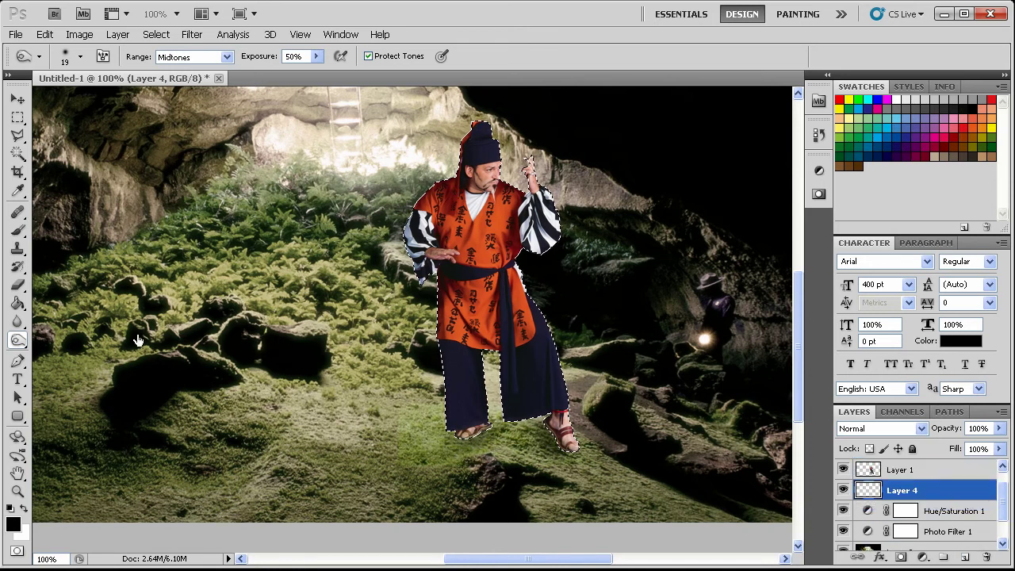
{"action": "left_click", "coordinate": [17, 303]}
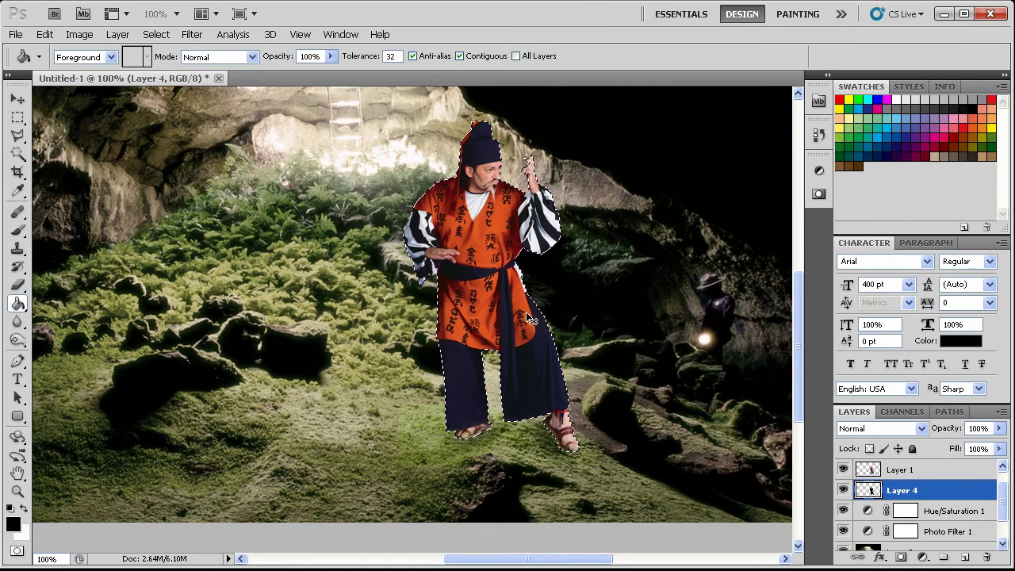
Transform the black silhouette into a cast shadow behind the man, about 48% height with a horizontal skew of about 47.5°.
{"action": "key", "text": "ctrl+t"}
{"action": "left_click_drag", "start_coordinate": [402, 117], "coordinate": [388, 292]}
{"action": "left_click_drag", "start_coordinate": [587, 117], "coordinate": [318, 331]}
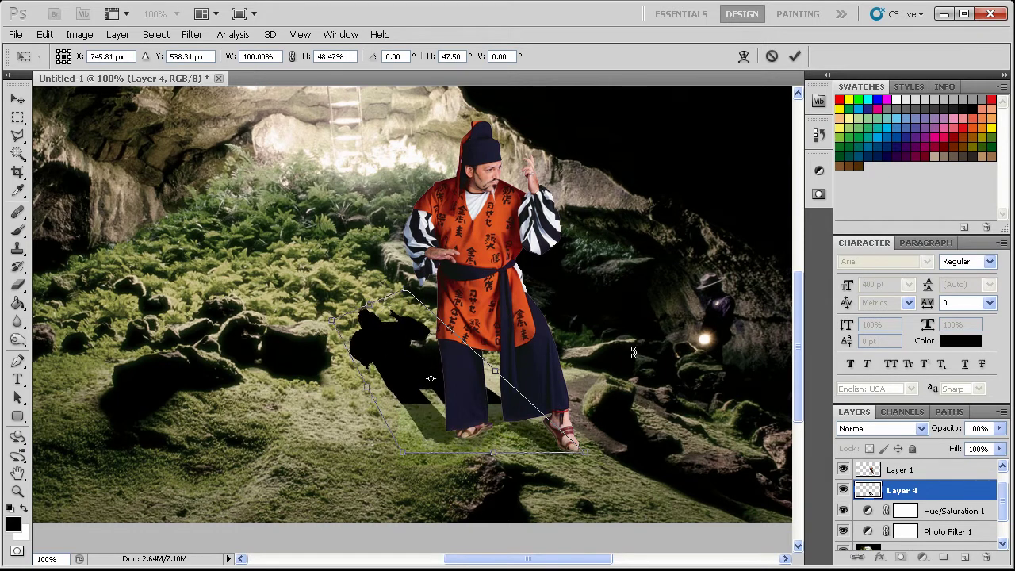
{"action": "key", "text": "Return"}
{"action": "key", "text": "g"}
Delete the layer holding the semi-transparent ground patch around the man's feet.
{"action": "scroll", "coordinate": [967, 475], "scroll_direction": "up", "scroll_amount": 2}
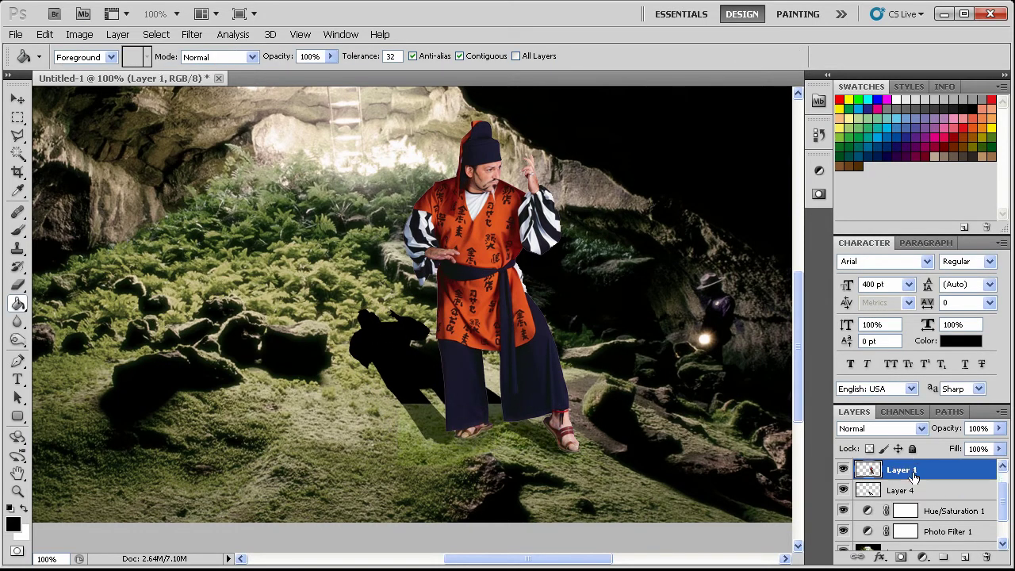
{"action": "left_click", "coordinate": [944, 470]}
{"action": "left_click", "coordinate": [988, 558]}
{"action": "key", "text": "Return"}
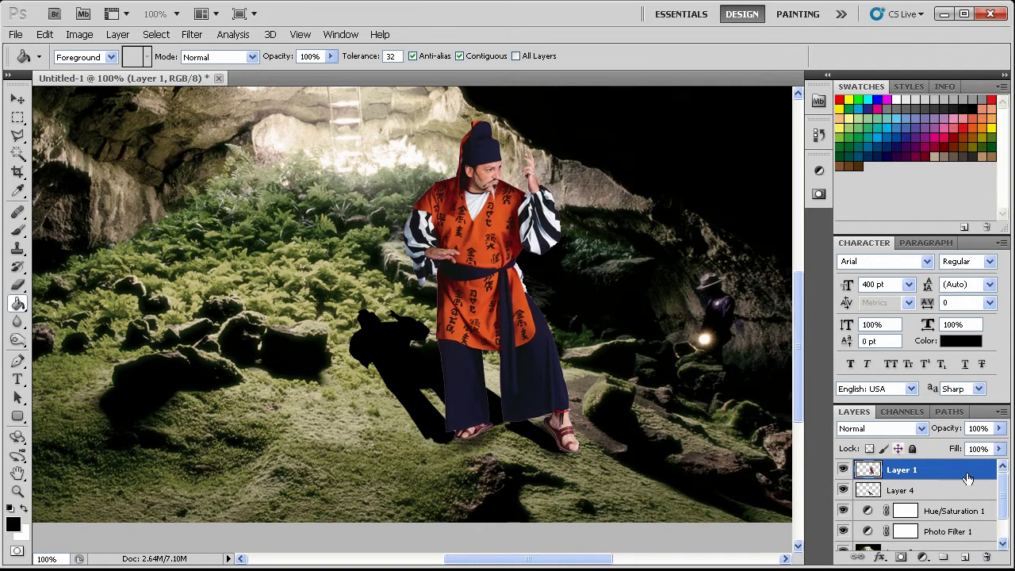
Soften the shadow on Layer 4 with a Gaussian Blur of 8.3 pixels radius.
{"action": "left_click", "coordinate": [930, 491]}
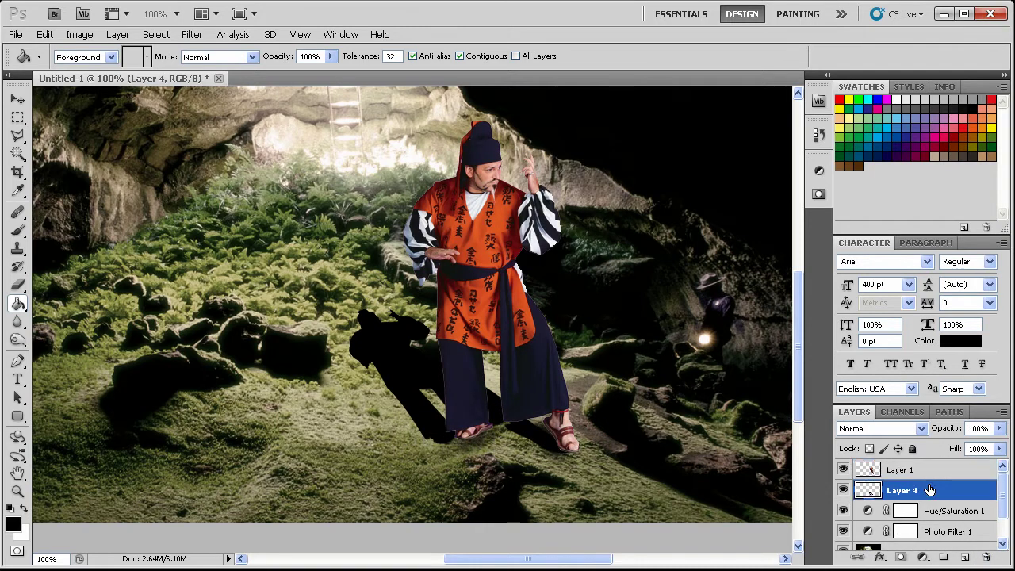
{"action": "left_click", "coordinate": [192, 34]}
{"action": "mouse_move", "coordinate": [227, 165]}
{"action": "left_click", "coordinate": [374, 220]}
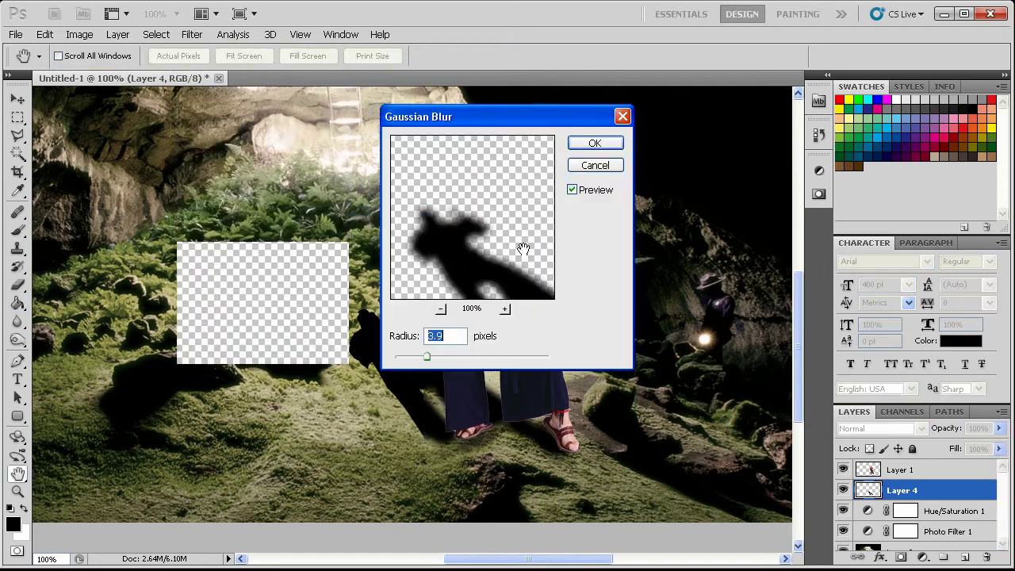
{"action": "left_click_drag", "start_coordinate": [485, 116], "coordinate": [644, 86]}
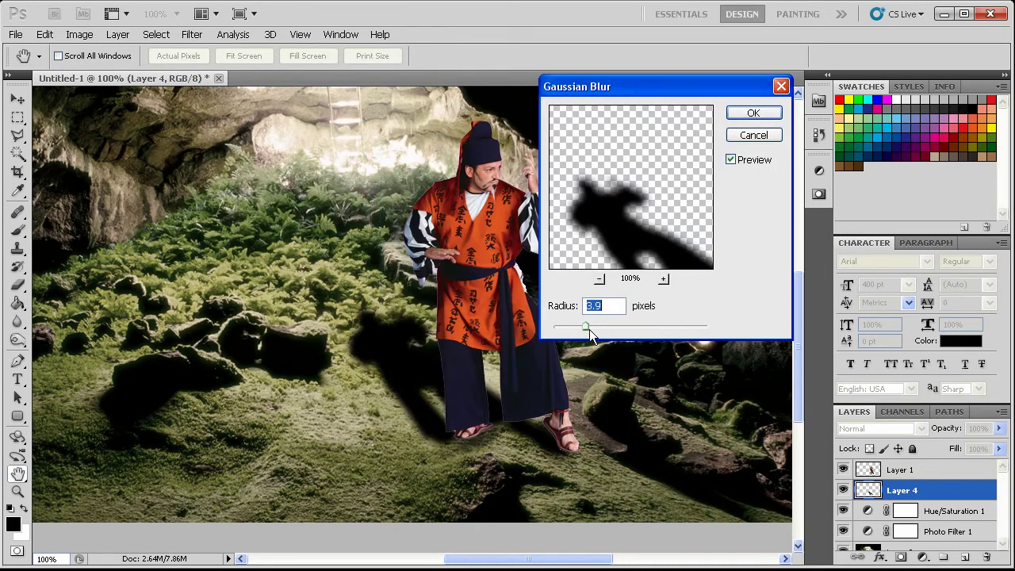
{"action": "left_click_drag", "start_coordinate": [589, 329], "coordinate": [607, 327]}
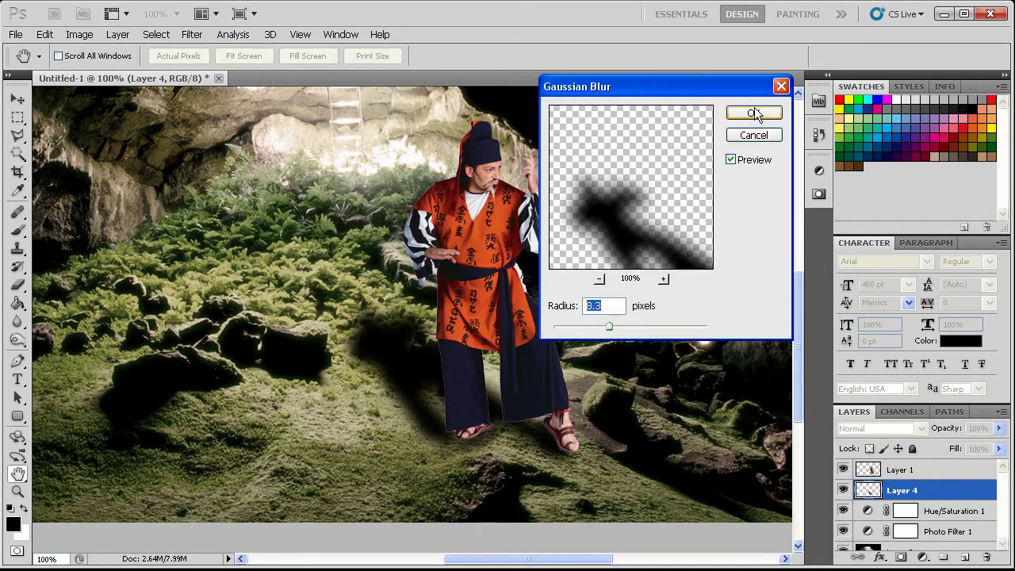
{"action": "left_click", "coordinate": [754, 114]}
Lower the opacity of the shadow layer to 83%.
{"action": "left_click", "coordinate": [1000, 428]}
{"action": "mouse_move", "coordinate": [997, 447]}
{"action": "left_mouse_down"}
{"action": "mouse_move", "coordinate": [971, 448]}
{"action": "mouse_move", "coordinate": [990, 448]}
{"action": "left_mouse_up"}
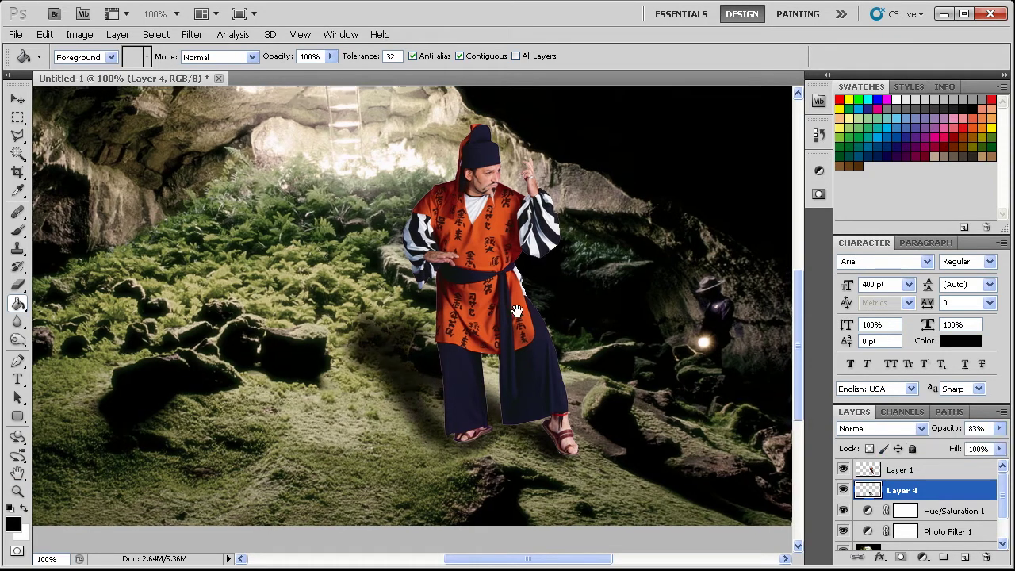
{"action": "left_click_drag", "start_coordinate": [539, 256], "coordinate": [514, 260]}
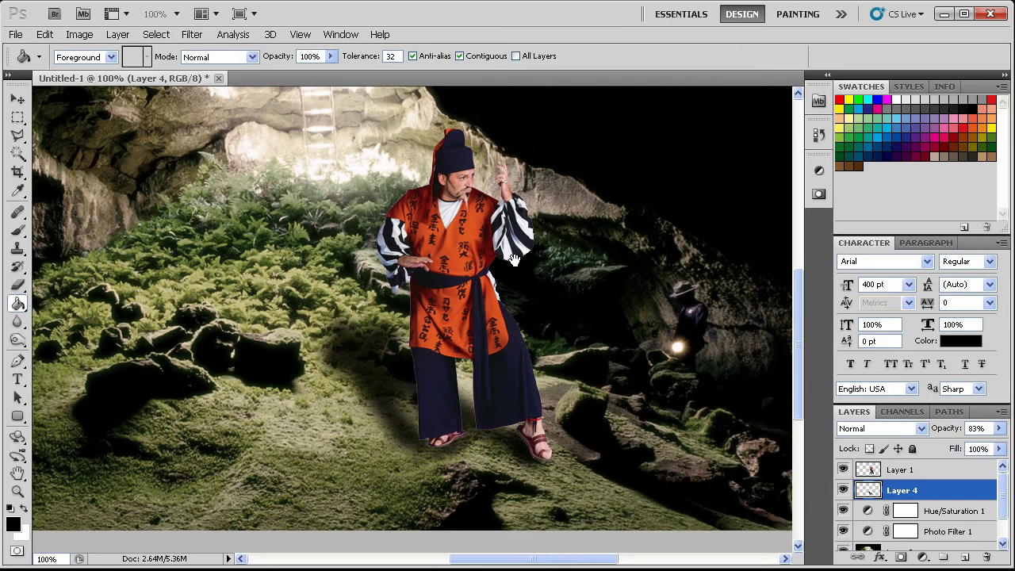
Try a Hue/Saturation adjustment layer above the man with Saturation -35 and Lightness -19, and delete it.
{"action": "left_click", "coordinate": [942, 475]}
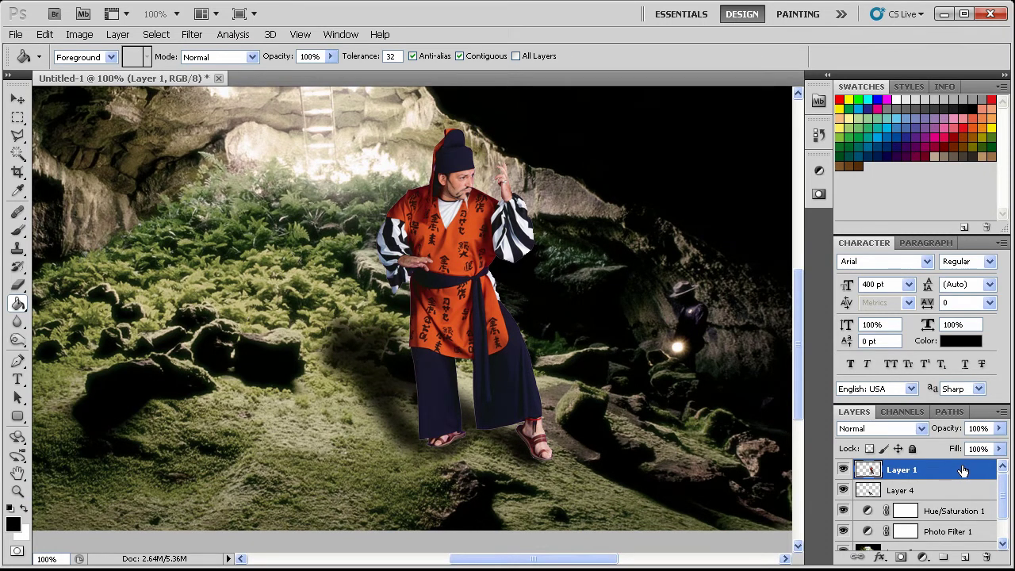
{"action": "left_click", "coordinate": [922, 557]}
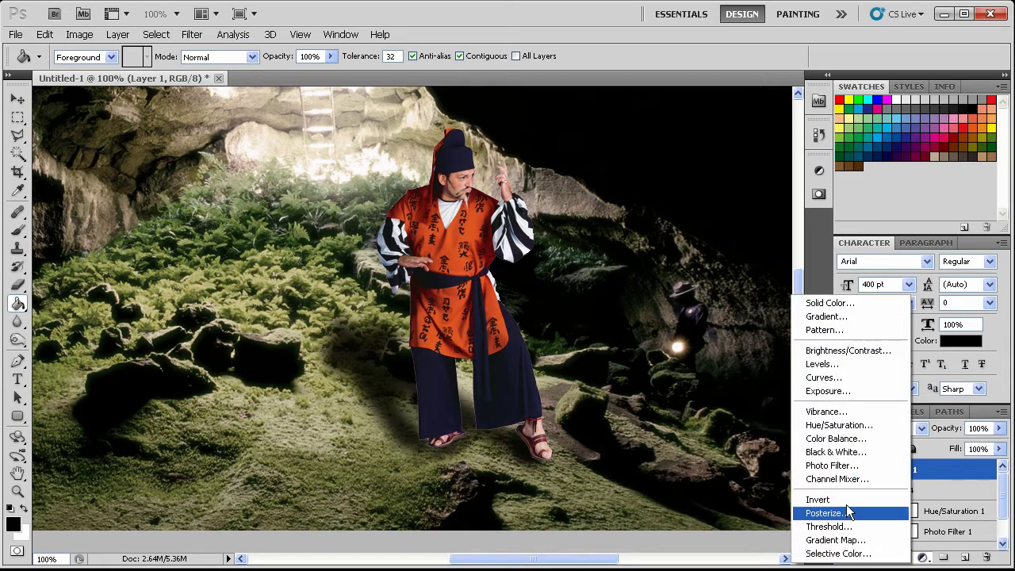
{"action": "left_click", "coordinate": [863, 429]}
{"action": "mouse_move", "coordinate": [704, 278]}
{"action": "left_mouse_down"}
{"action": "mouse_move", "coordinate": [677, 279]}
{"action": "mouse_move", "coordinate": [693, 279]}
{"action": "left_mouse_up"}
{"action": "left_click_drag", "start_coordinate": [720, 310], "coordinate": [705, 310]}
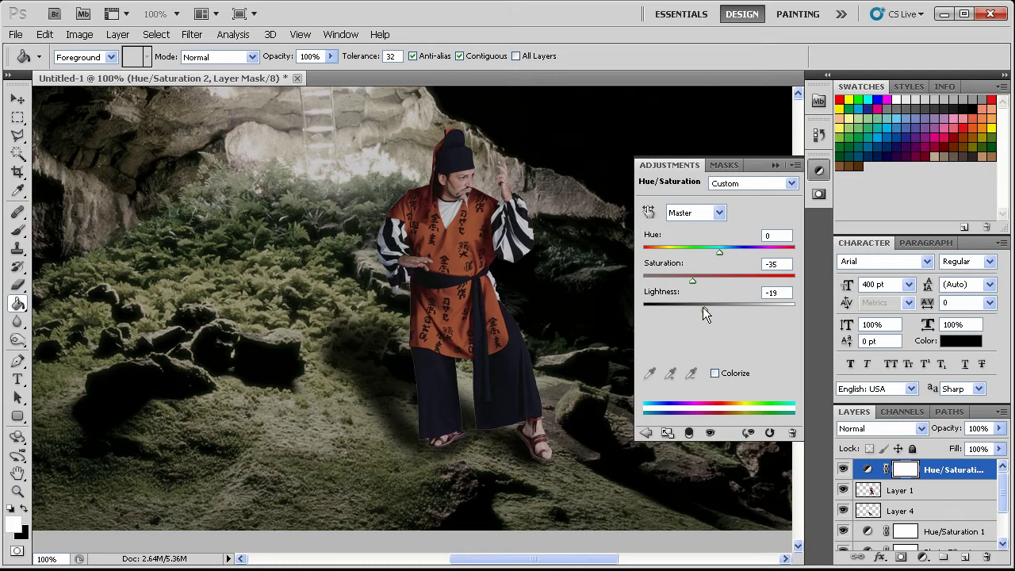
{"action": "left_click", "coordinate": [986, 557]}
{"action": "key", "text": "Return"}
Try a Hue/Saturation adjustment layer above the man with Saturation +14, and delete it.
{"action": "left_click", "coordinate": [923, 557]}
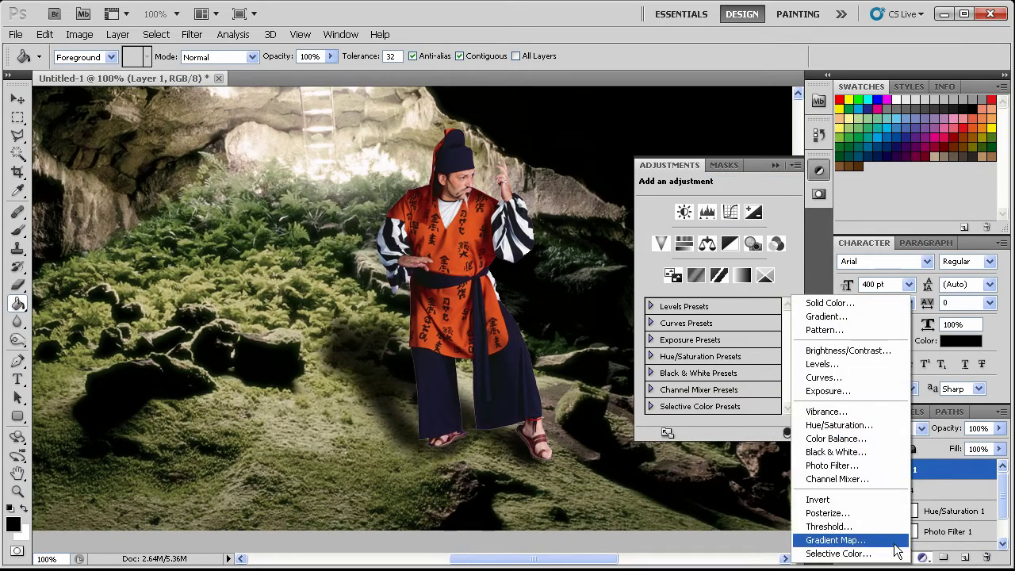
{"action": "left_click", "coordinate": [839, 426]}
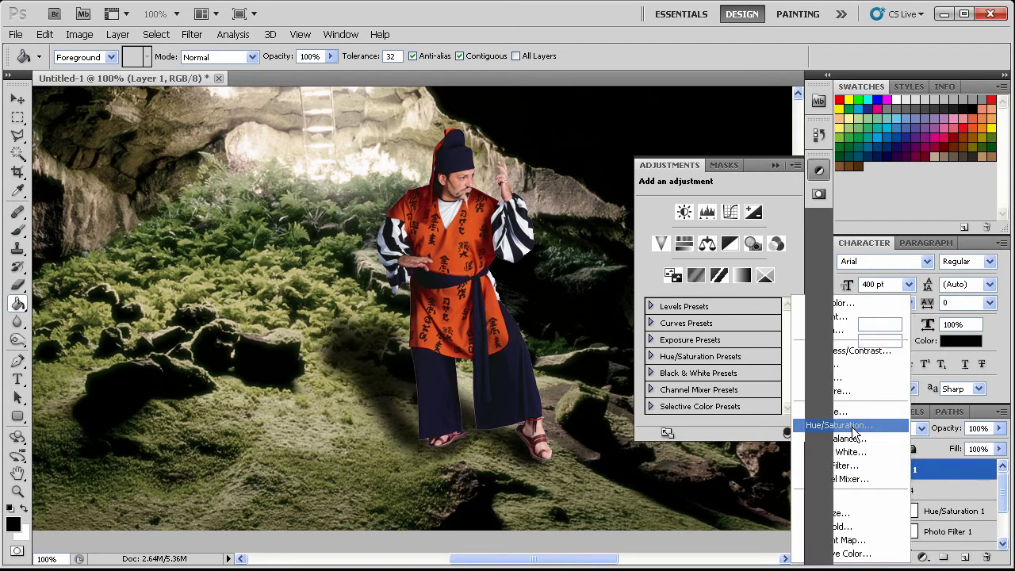
{"action": "mouse_move", "coordinate": [715, 285]}
{"action": "left_mouse_down"}
{"action": "mouse_move", "coordinate": [664, 278]}
{"action": "mouse_move", "coordinate": [729, 285]}
{"action": "left_mouse_up"}
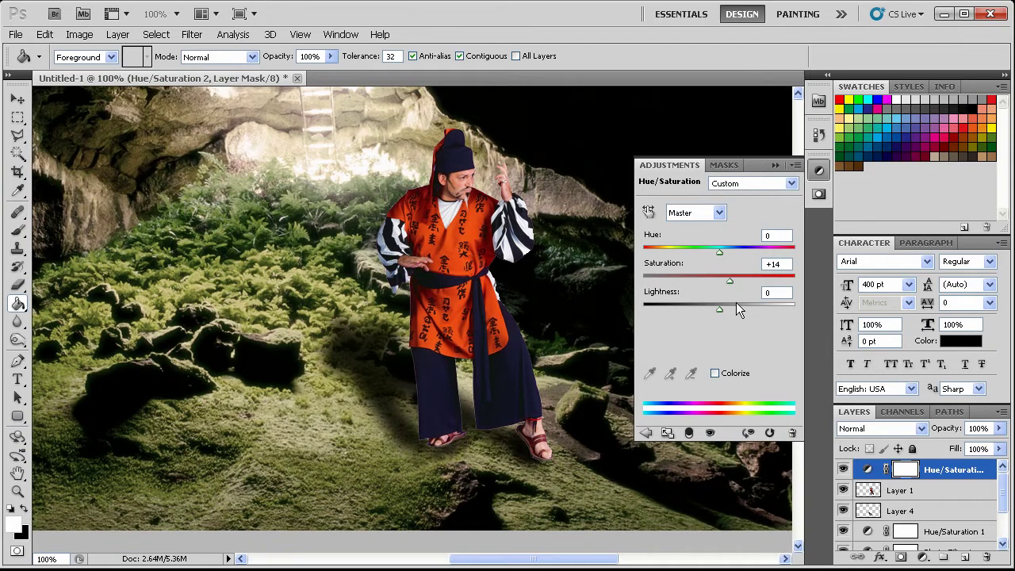
{"action": "left_click", "coordinate": [954, 491]}
{"action": "left_click", "coordinate": [976, 471]}
{"action": "left_click", "coordinate": [987, 557]}
{"action": "left_click", "coordinate": [988, 559]}
Apply Hue/Saturation directly to the man's layer with Saturation -43 and Lightness -12.
{"action": "left_click", "coordinate": [118, 35]}
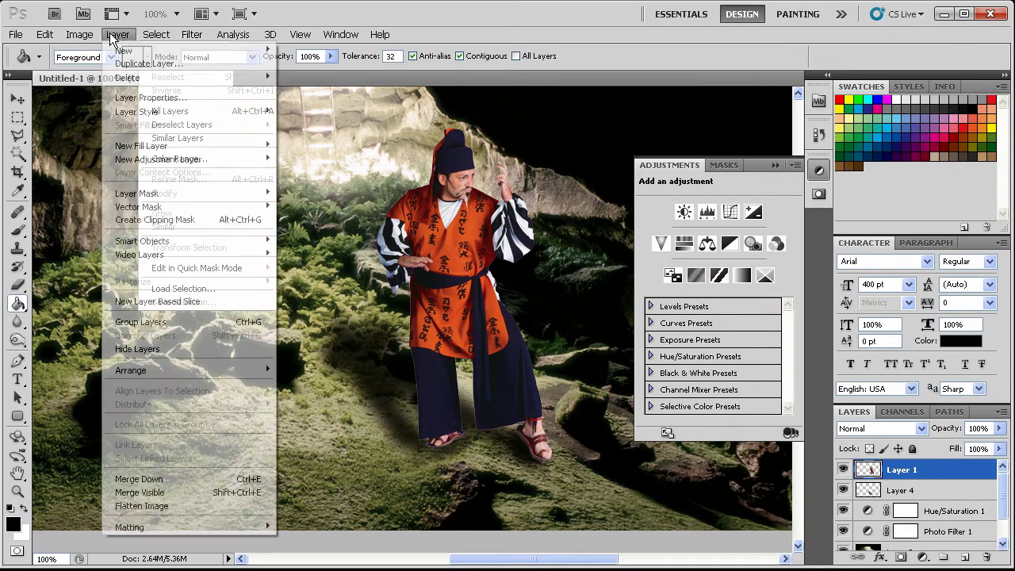
{"action": "mouse_move", "coordinate": [80, 34]}
{"action": "mouse_move", "coordinate": [123, 71]}
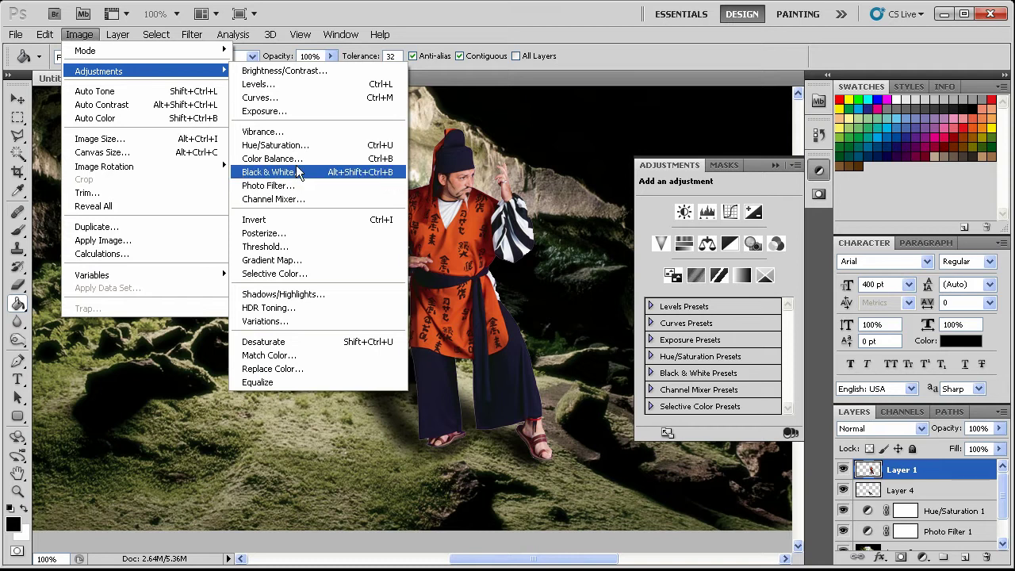
{"action": "left_click", "coordinate": [273, 145]}
{"action": "left_click_drag", "start_coordinate": [508, 107], "coordinate": [725, 104]}
{"action": "left_click_drag", "start_coordinate": [687, 254], "coordinate": [656, 252]}
{"action": "left_click_drag", "start_coordinate": [676, 300], "coordinate": [680, 301]}
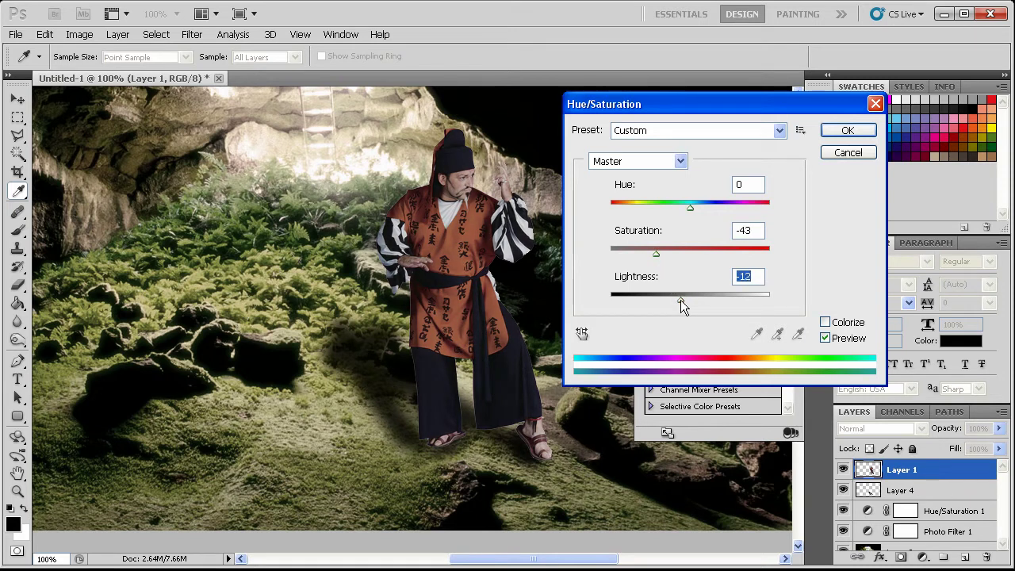
{"action": "left_click", "coordinate": [848, 131]}
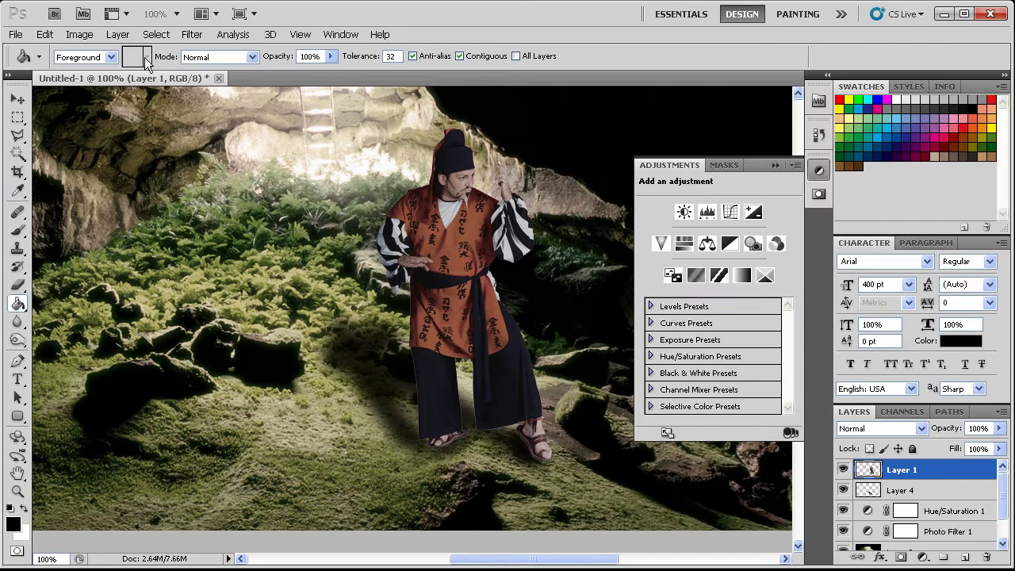
Apply Shadows/Highlights to the man's layer with Shadows 0% and Highlights 11%.
{"action": "left_click", "coordinate": [79, 34]}
{"action": "mouse_move", "coordinate": [99, 71]}
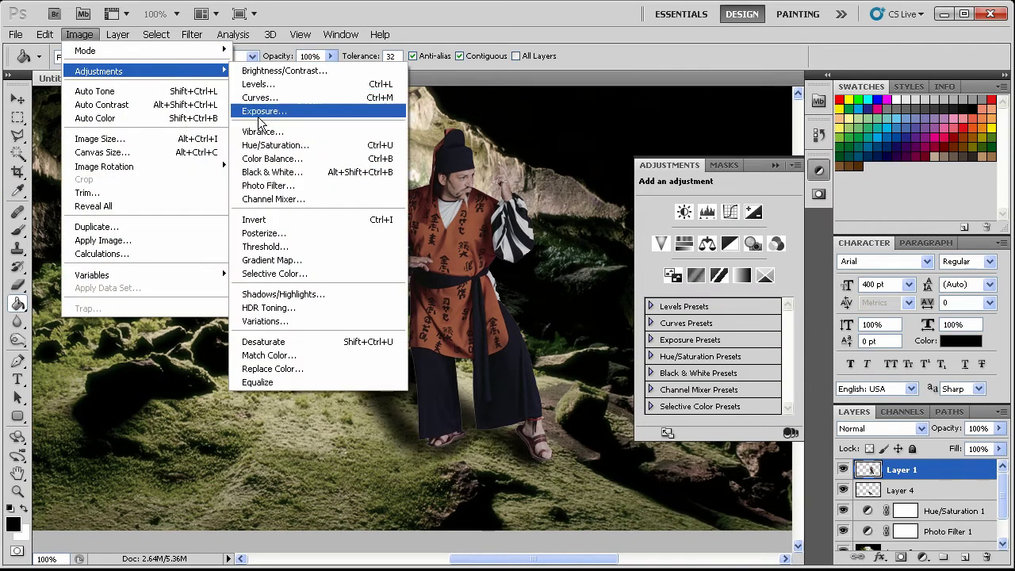
{"action": "left_click", "coordinate": [289, 293]}
{"action": "left_click_drag", "start_coordinate": [421, 144], "coordinate": [618, 93]}
{"action": "left_click_drag", "start_coordinate": [583, 221], "coordinate": [603, 221]}
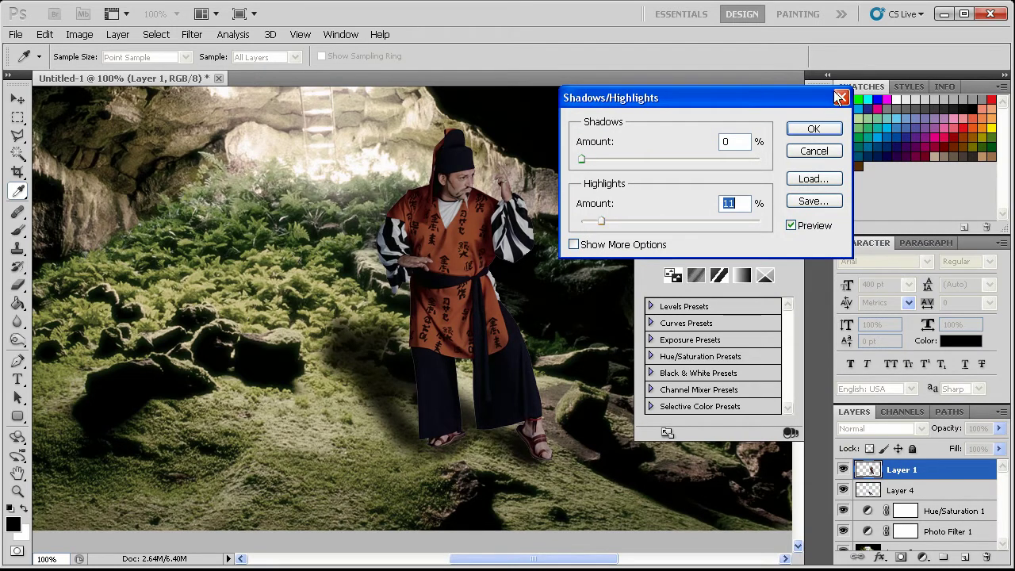
{"action": "left_click", "coordinate": [813, 129]}
Lighten the man's face, hand and feet with the Dodge tool, using a soft 35 px brush on Midtones at 50% exposure.
{"action": "key", "text": "g"}
{"action": "left_click_drag", "start_coordinate": [17, 340], "coordinate": [93, 353]}
{"action": "right_click", "coordinate": [469, 316]}
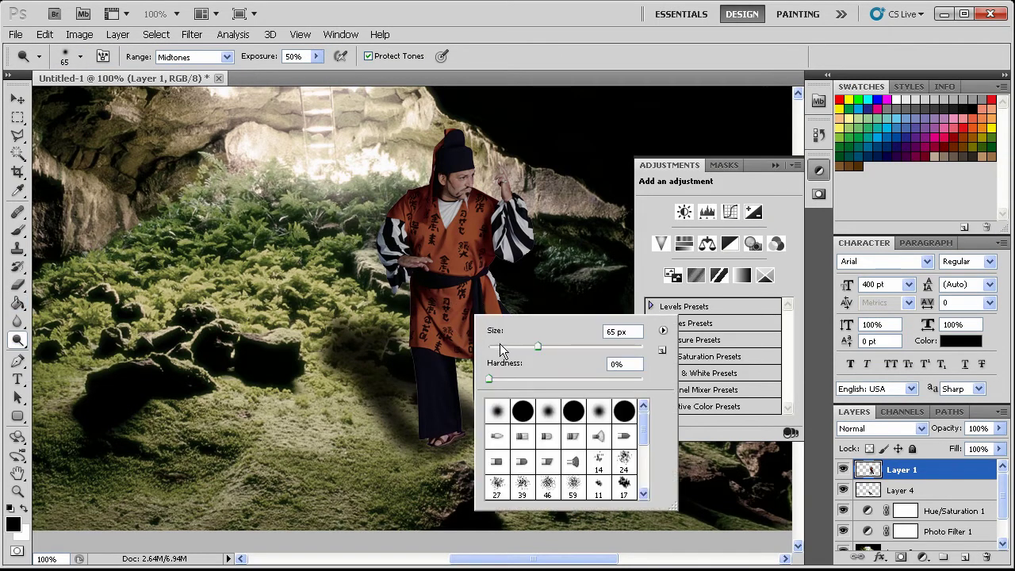
{"action": "left_click_drag", "start_coordinate": [505, 348], "coordinate": [516, 346]}
{"action": "left_click", "coordinate": [424, 332]}
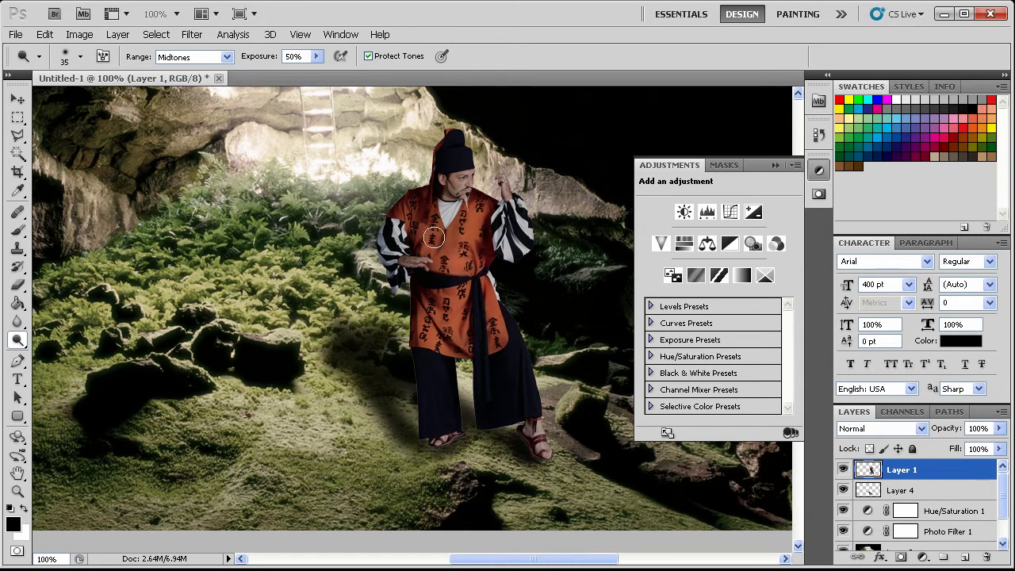
{"action": "mouse_move", "coordinate": [449, 161]}
{"action": "left_mouse_down"}
{"action": "mouse_move", "coordinate": [468, 176]}
{"action": "mouse_move", "coordinate": [453, 197]}
{"action": "mouse_move", "coordinate": [476, 182]}
{"action": "mouse_move", "coordinate": [465, 178]}
{"action": "mouse_move", "coordinate": [500, 174]}
{"action": "mouse_move", "coordinate": [488, 206]}
{"action": "left_mouse_up"}
{"action": "left_click_drag", "start_coordinate": [409, 264], "coordinate": [415, 261]}
{"action": "left_click_drag", "start_coordinate": [536, 426], "coordinate": [545, 449]}
{"action": "left_click_drag", "start_coordinate": [442, 439], "coordinate": [447, 441]}
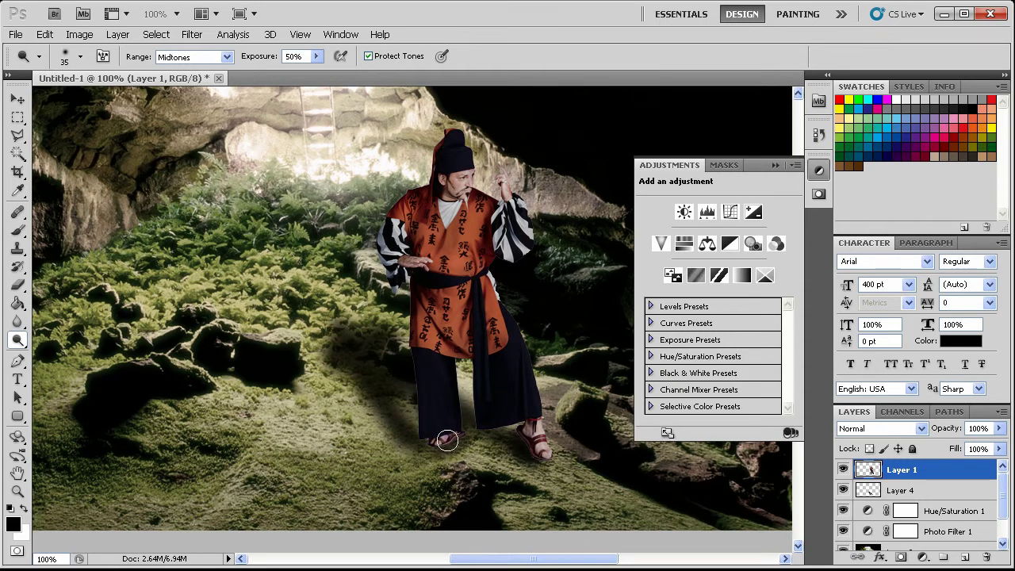
Darken the shaded parts of the man's sleeves and tunic with the Burn tool, using a soft 38 px brush on Midtones at 50% exposure.
{"action": "right_click", "coordinate": [449, 373]}
{"action": "right_click", "coordinate": [17, 340]}
{"action": "left_click", "coordinate": [71, 354]}
{"action": "right_click", "coordinate": [18, 339]}
{"action": "left_click", "coordinate": [72, 354]}
{"action": "right_click", "coordinate": [450, 428]}
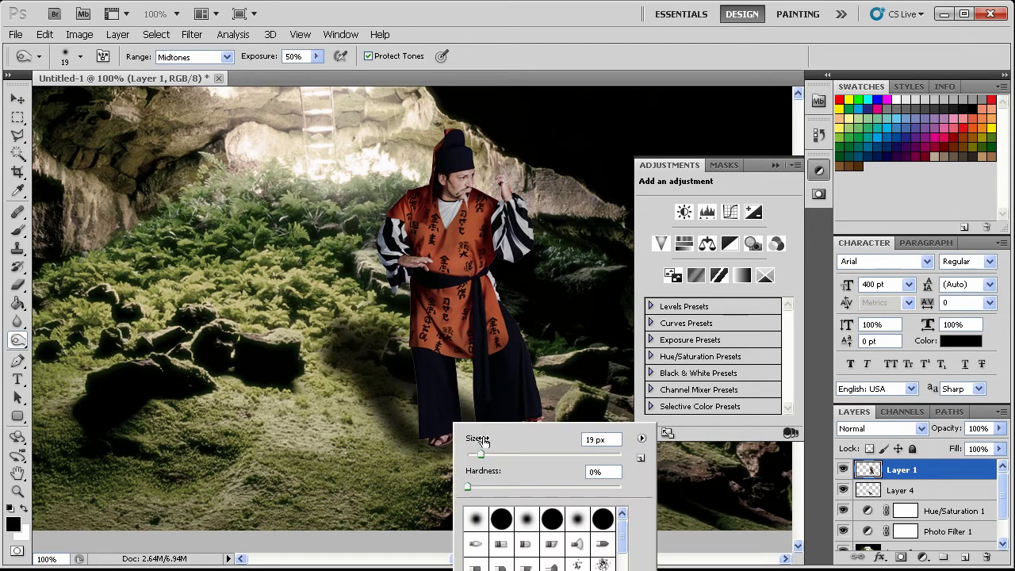
{"action": "left_click", "coordinate": [440, 366]}
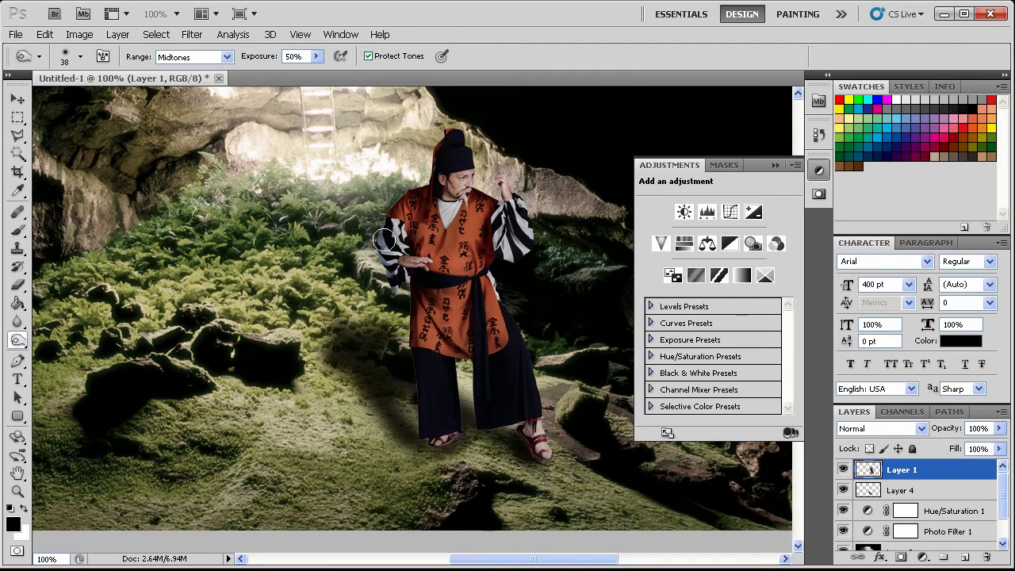
{"action": "left_click_drag", "start_coordinate": [468, 249], "coordinate": [476, 298]}
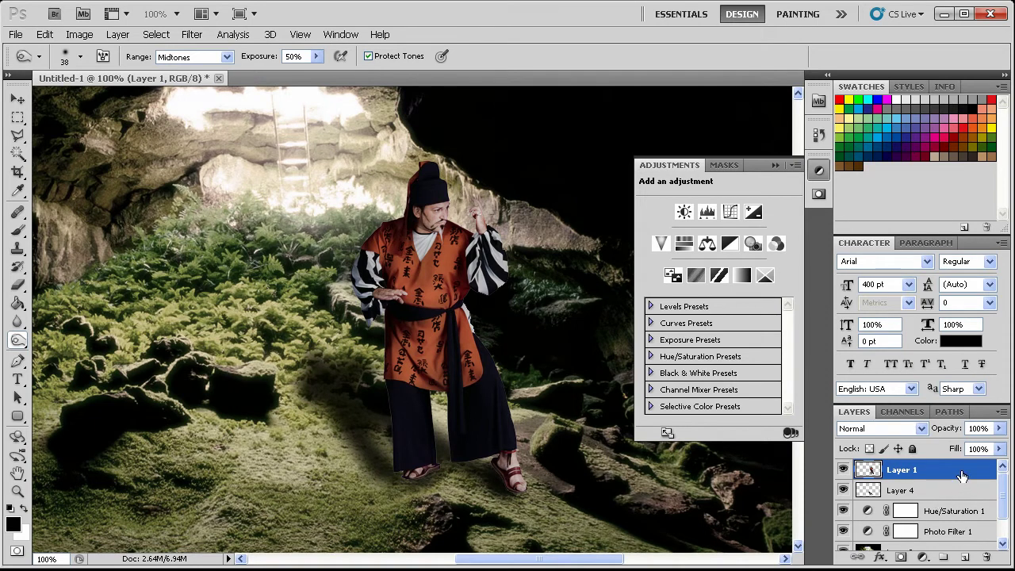
Create a new layer above the man and set up the 100 px speckled brush preset at a size of 185 px.
{"action": "left_click", "coordinate": [966, 558]}
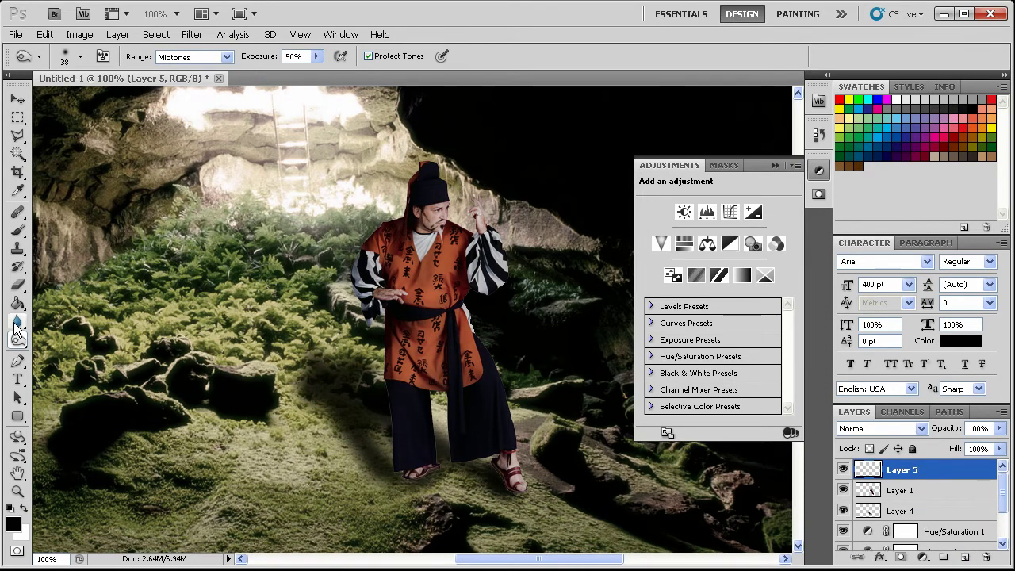
{"action": "left_click", "coordinate": [17, 230]}
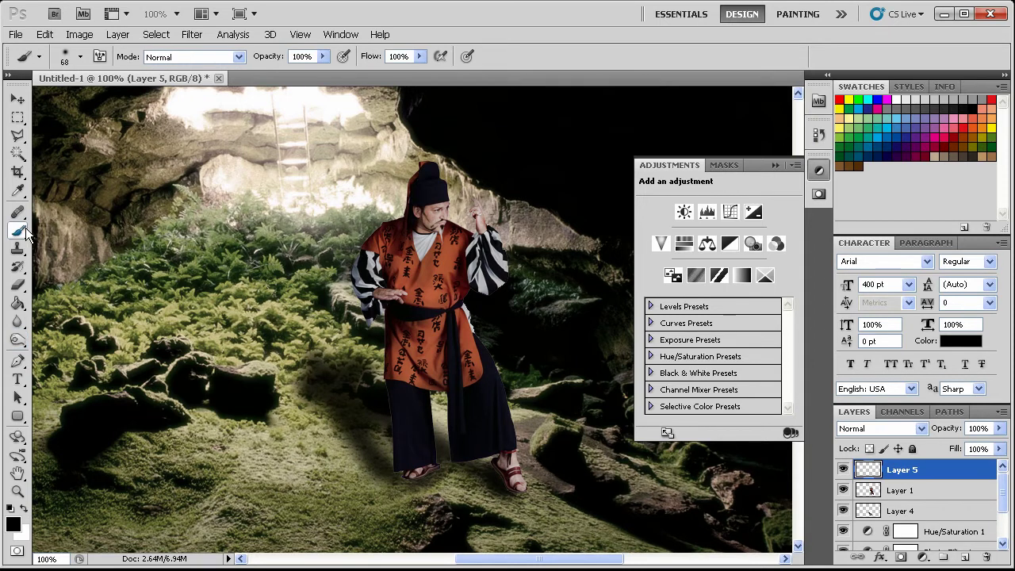
{"action": "right_click", "coordinate": [434, 330]}
{"action": "scroll", "coordinate": [512, 432], "scroll_direction": "down", "scroll_amount": 5}
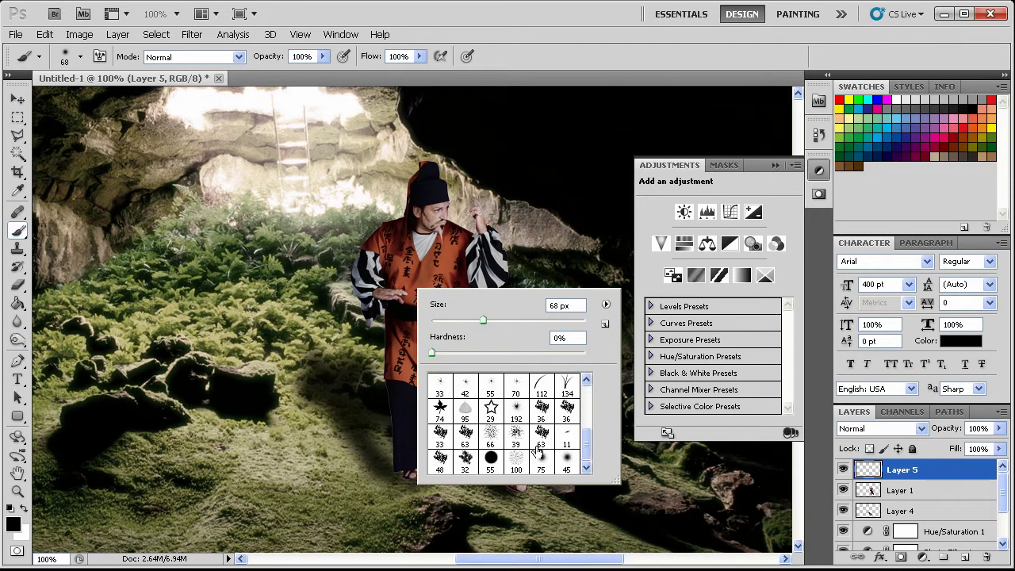
{"action": "scroll", "coordinate": [473, 451], "scroll_direction": "up", "scroll_amount": 2}
{"action": "scroll", "coordinate": [521, 462], "scroll_direction": "down", "scroll_amount": 2}
{"action": "left_click", "coordinate": [516, 463]}
{"action": "left_click_drag", "start_coordinate": [530, 322], "coordinate": [541, 322]}
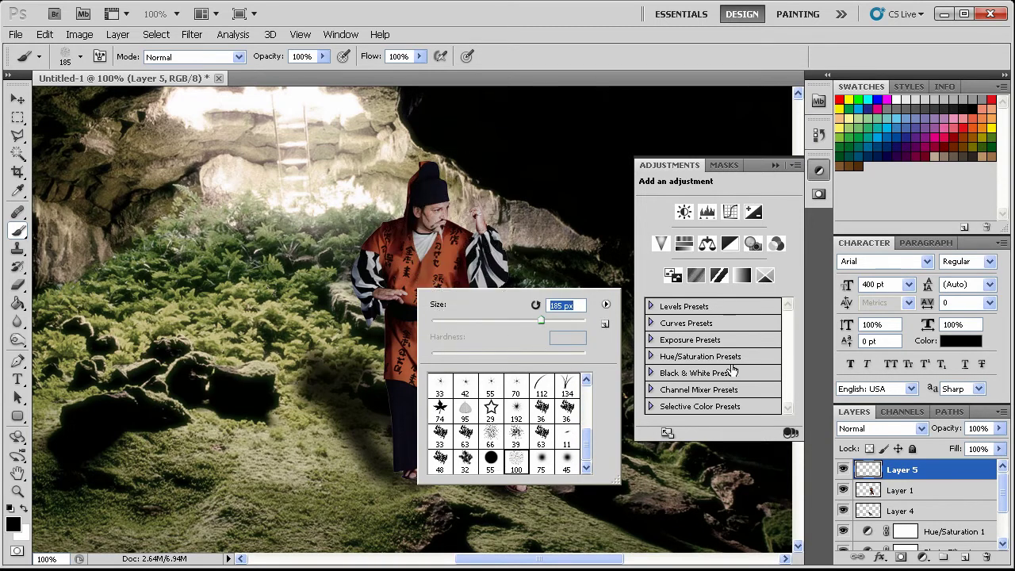
Paint a tall black speckled column over the man on the new layer, and move that layer below Layer 1.
{"action": "mouse_move", "coordinate": [487, 227]}
{"action": "left_mouse_down"}
{"action": "mouse_move", "coordinate": [460, 239]}
{"action": "mouse_move", "coordinate": [404, 199]}
{"action": "mouse_move", "coordinate": [429, 254]}
{"action": "mouse_move", "coordinate": [458, 392]}
{"action": "mouse_move", "coordinate": [402, 364]}
{"action": "mouse_move", "coordinate": [404, 238]}
{"action": "mouse_move", "coordinate": [497, 429]}
{"action": "mouse_move", "coordinate": [397, 412]}
{"action": "mouse_move", "coordinate": [357, 333]}
{"action": "mouse_move", "coordinate": [381, 262]}
{"action": "mouse_move", "coordinate": [442, 181]}
{"action": "left_mouse_up"}
{"action": "left_click_drag", "start_coordinate": [530, 268], "coordinate": [530, 430]}
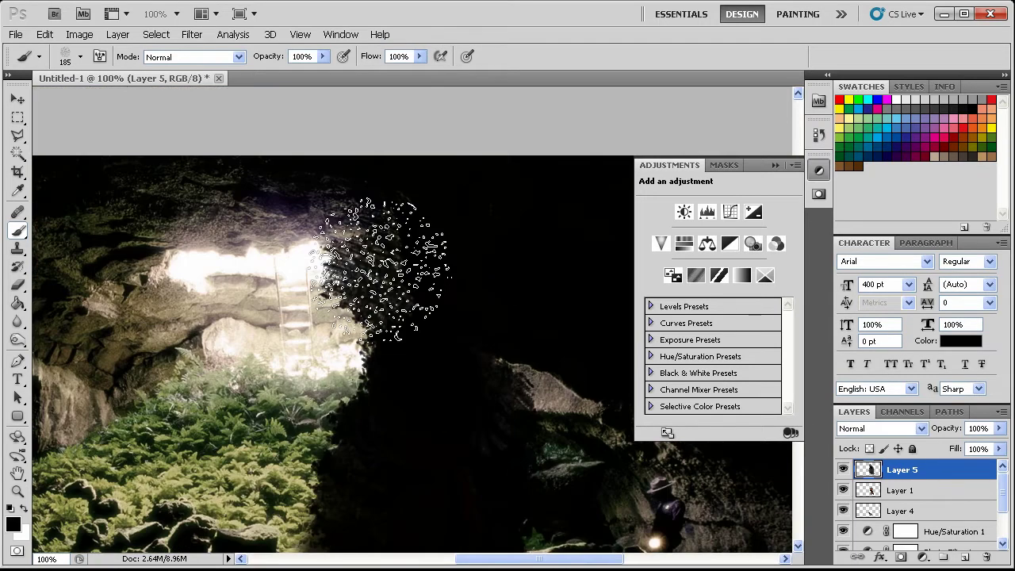
{"action": "left_click_drag", "start_coordinate": [373, 341], "coordinate": [386, 465]}
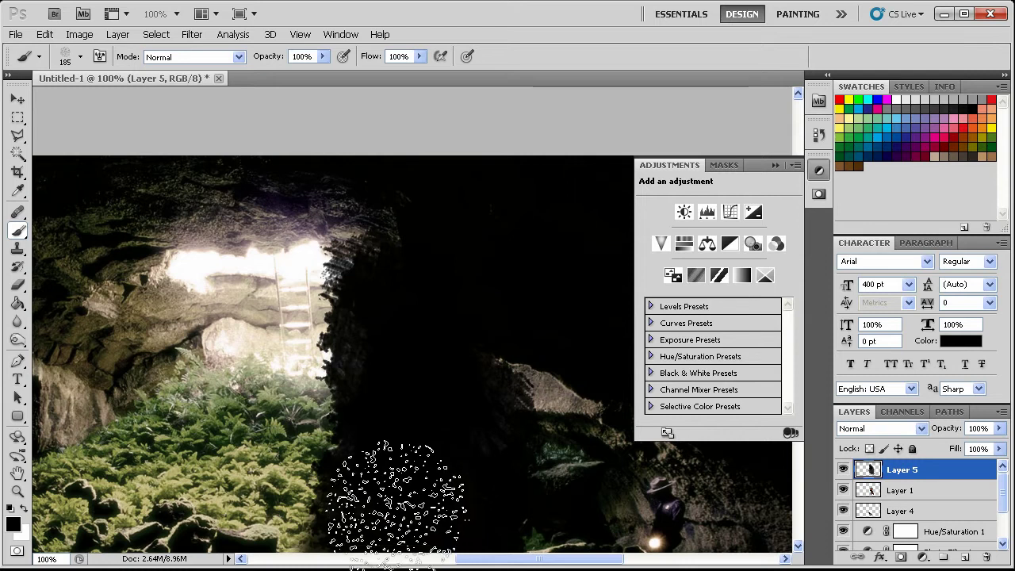
{"action": "left_click_drag", "start_coordinate": [397, 500], "coordinate": [369, 302]}
{"action": "left_click_drag", "start_coordinate": [954, 476], "coordinate": [951, 501]}
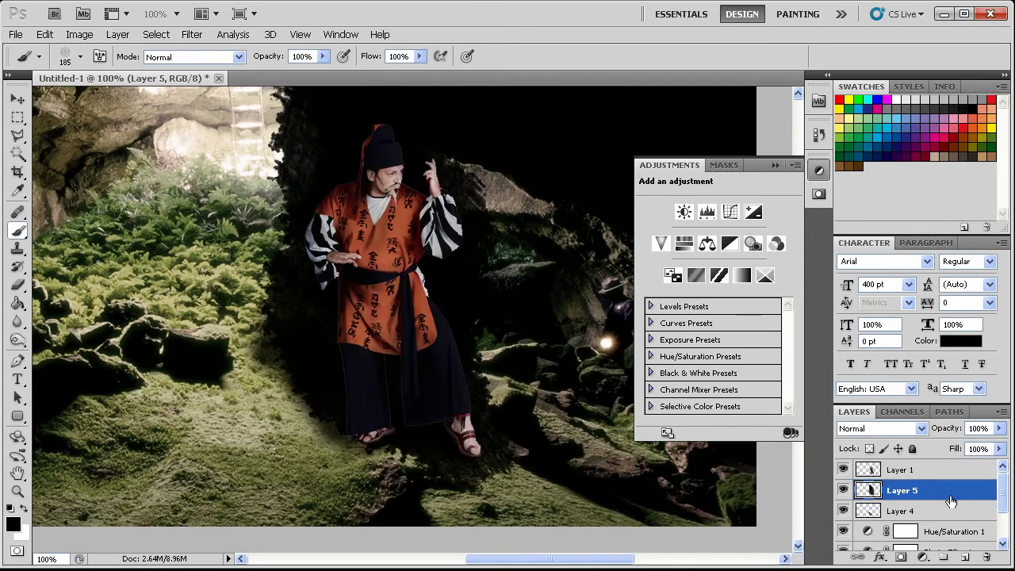
Apply a vertical Motion Blur to the black column on Layer 5 with an angle of 90° and a distance of 88 pixels.
{"action": "scroll", "coordinate": [935, 459], "scroll_direction": "up", "scroll_amount": 2}
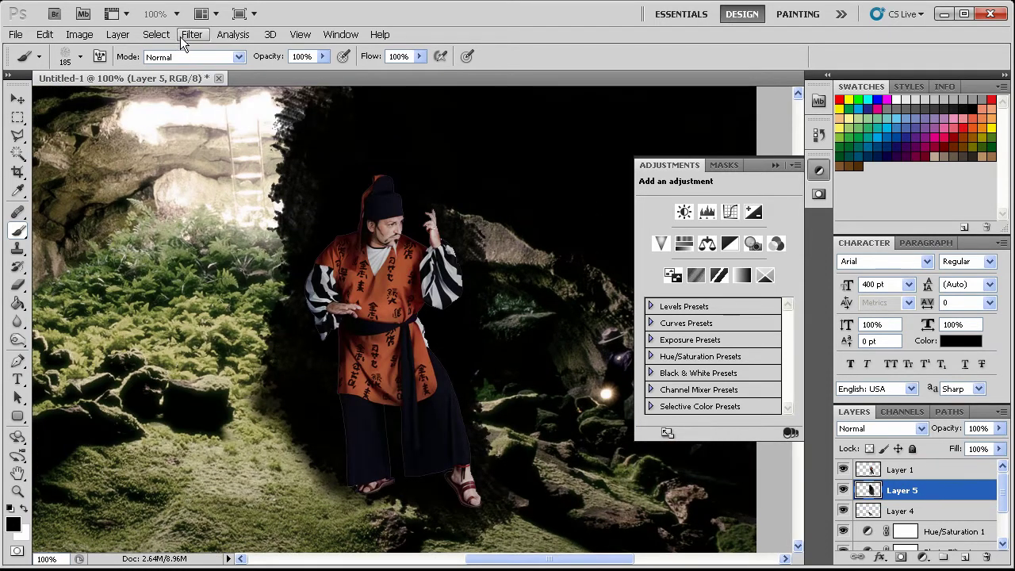
{"action": "left_click", "coordinate": [180, 36]}
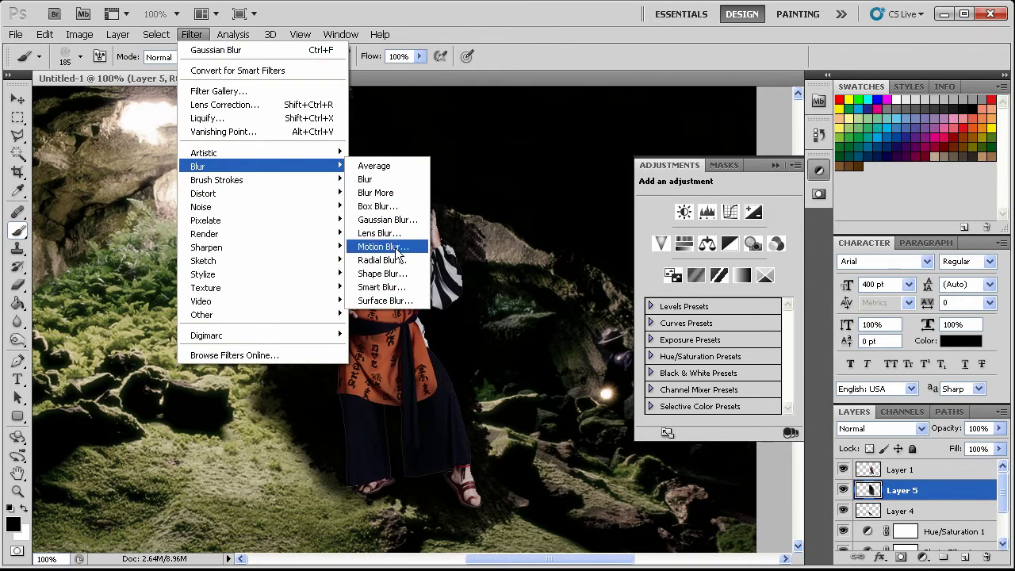
{"action": "left_click", "coordinate": [397, 247]}
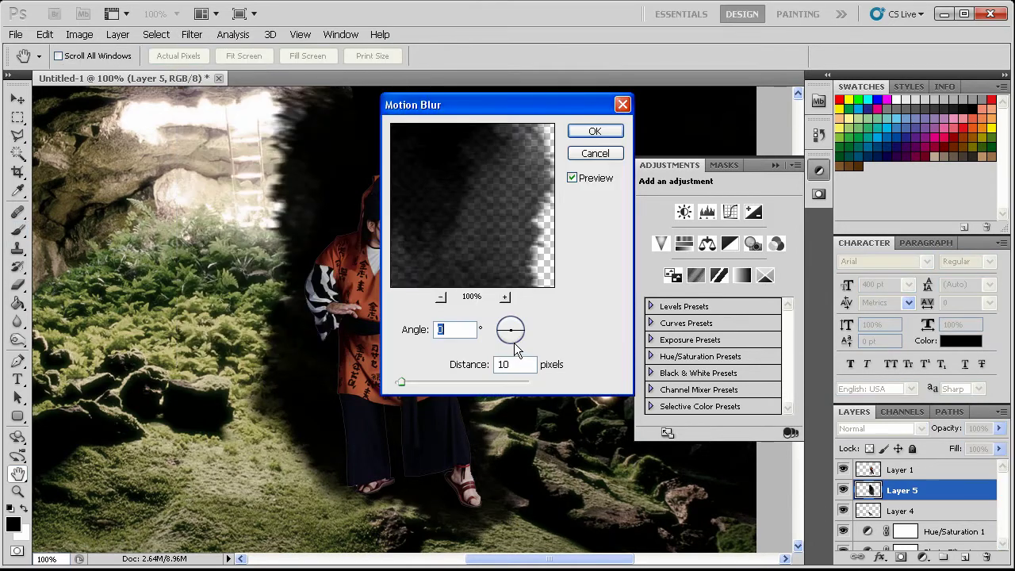
{"action": "left_click", "coordinate": [450, 383]}
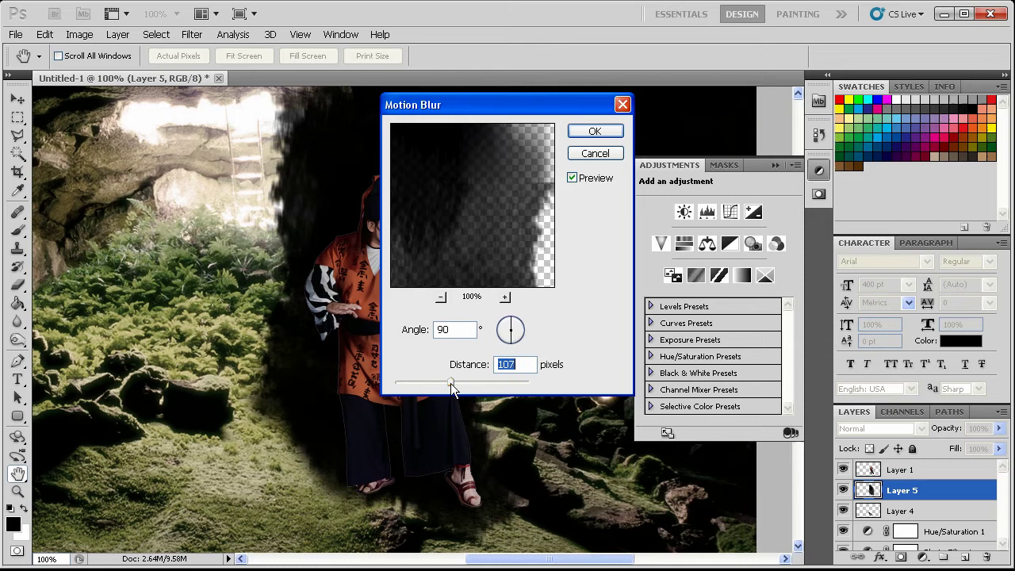
{"action": "left_click_drag", "start_coordinate": [450, 383], "coordinate": [445, 382]}
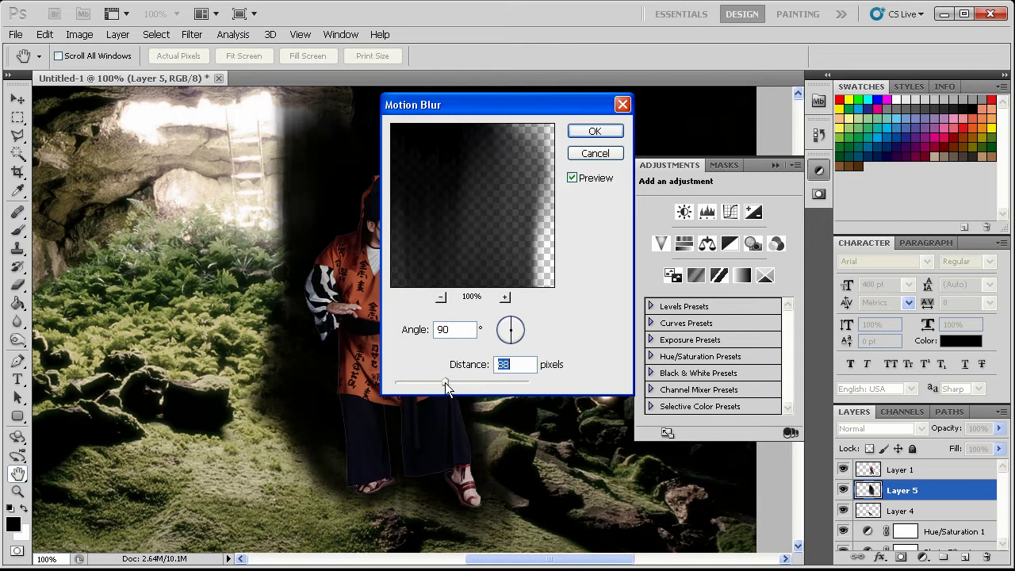
{"action": "left_click", "coordinate": [597, 131]}
{"action": "key", "text": "b"}
Try blend modes including Color Burn, Color Dodge, Soft Light, Difference, Hue and Luminosity on Layer 5.
{"action": "left_click", "coordinate": [888, 429]}
{"action": "scroll", "coordinate": [887, 433], "scroll_direction": "down", "scroll_amount": 5}
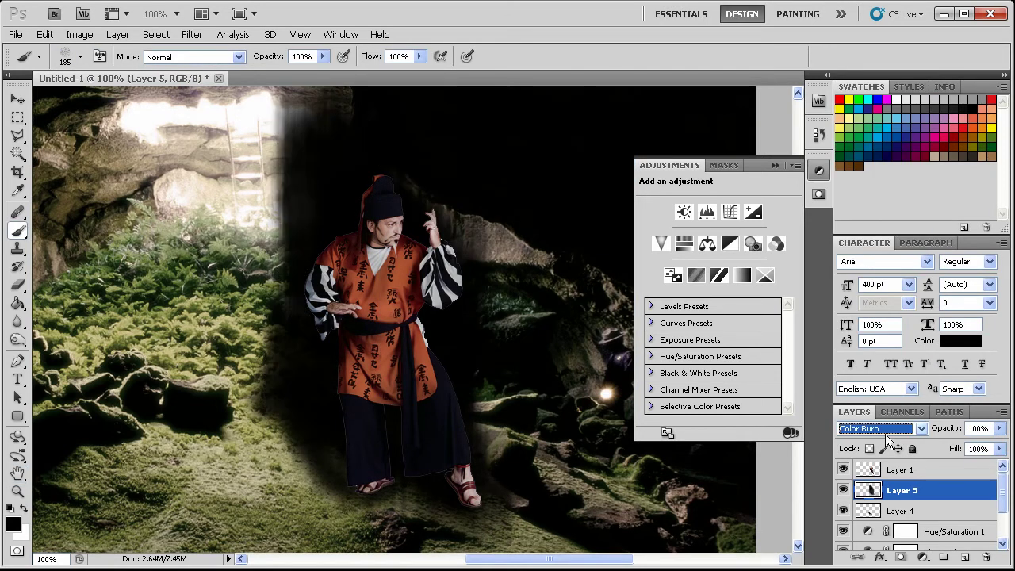
{"action": "scroll", "coordinate": [887, 438], "scroll_direction": "down", "scroll_amount": 2}
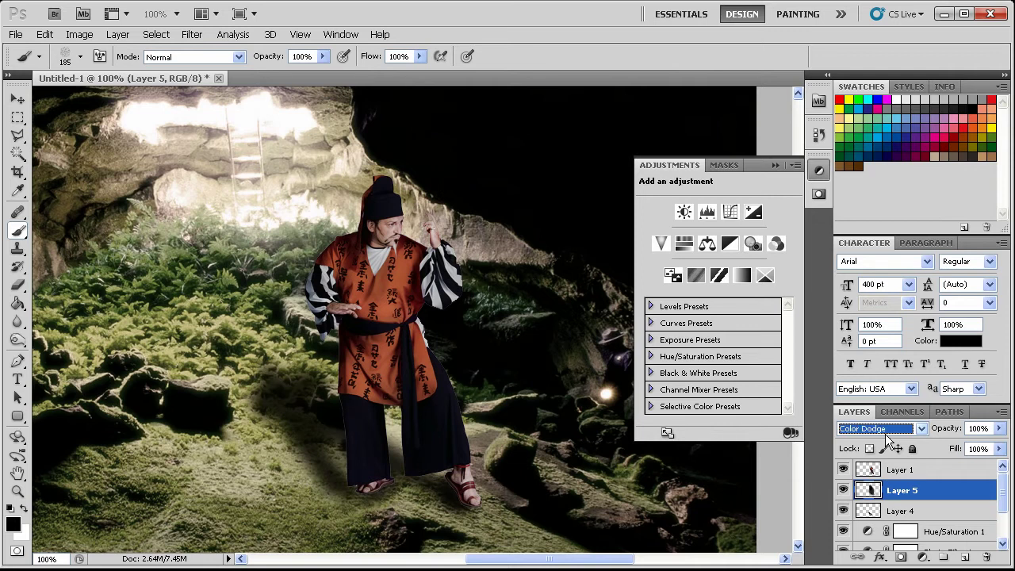
{"action": "scroll", "coordinate": [887, 440], "scroll_direction": "down", "scroll_amount": 2}
{"action": "scroll", "coordinate": [886, 439], "scroll_direction": "down", "scroll_amount": 2}
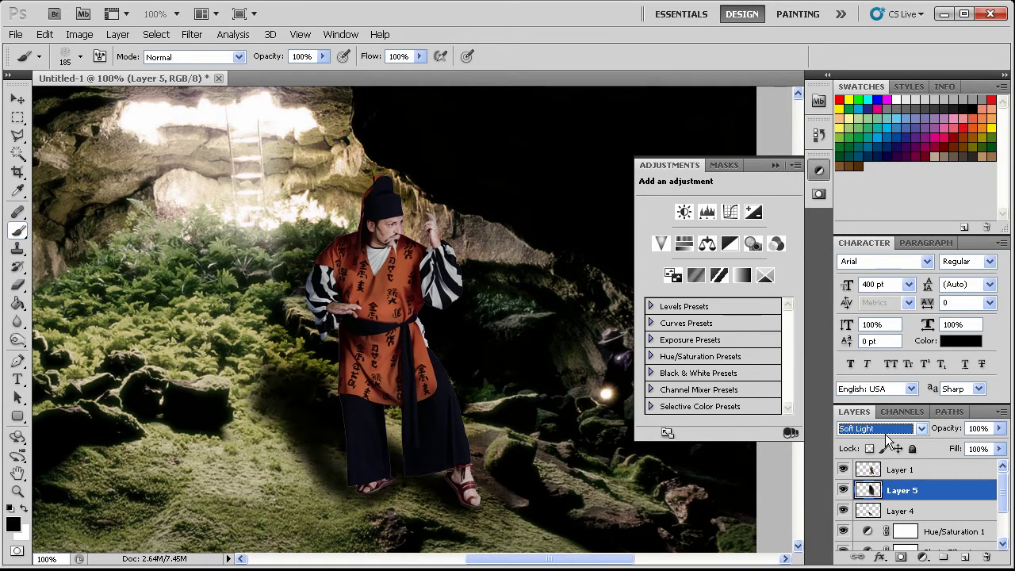
{"action": "scroll", "coordinate": [887, 438], "scroll_direction": "down", "scroll_amount": 1}
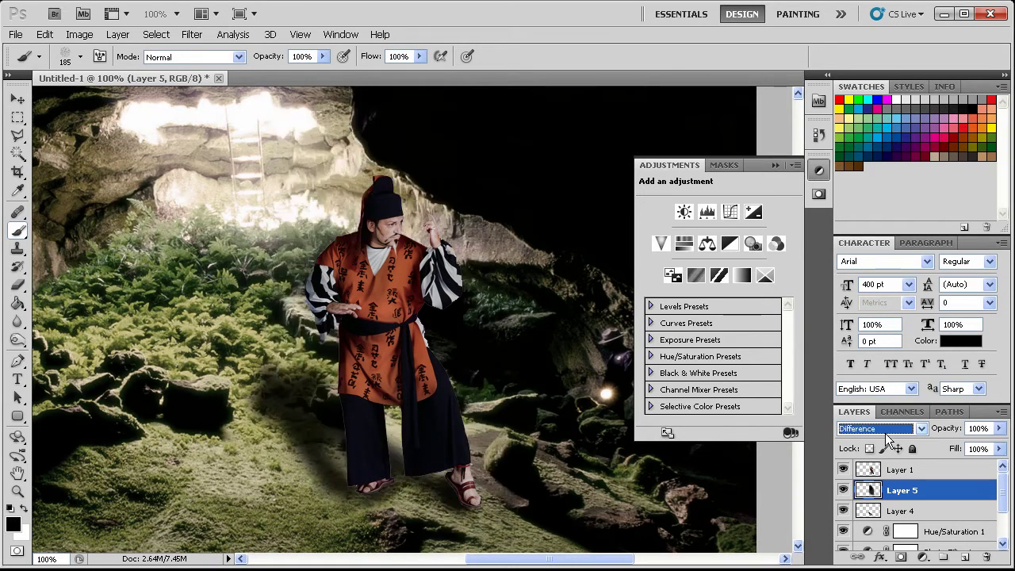
{"action": "scroll", "coordinate": [888, 439], "scroll_direction": "down", "scroll_amount": 2}
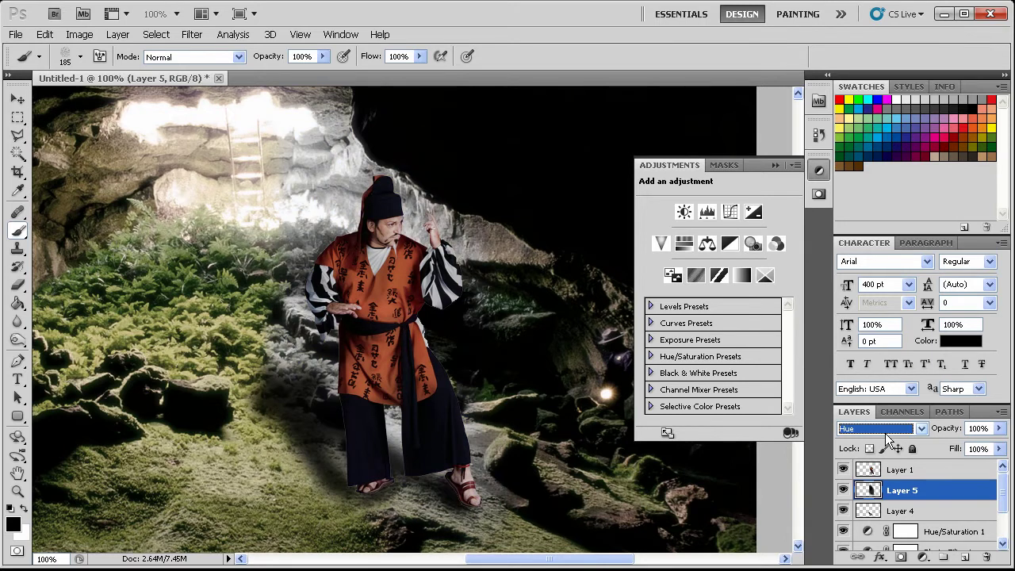
{"action": "scroll", "coordinate": [887, 438], "scroll_direction": "down", "scroll_amount": 1}
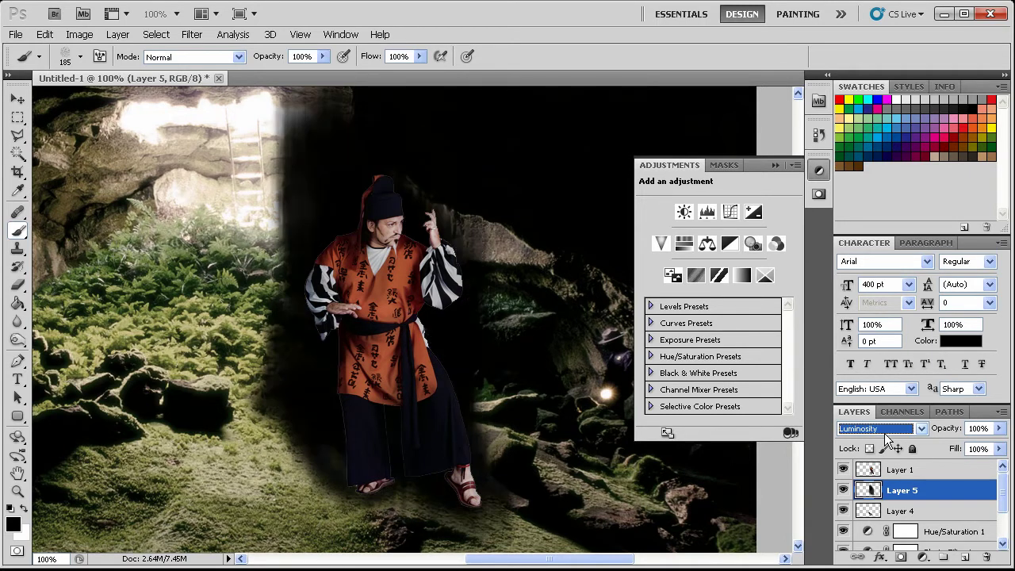
Invert the paint on Layer 5 to white in Normal blend mode and lower the layer's fill to 34%.
{"action": "scroll", "coordinate": [887, 438], "scroll_direction": "down", "scroll_amount": 2}
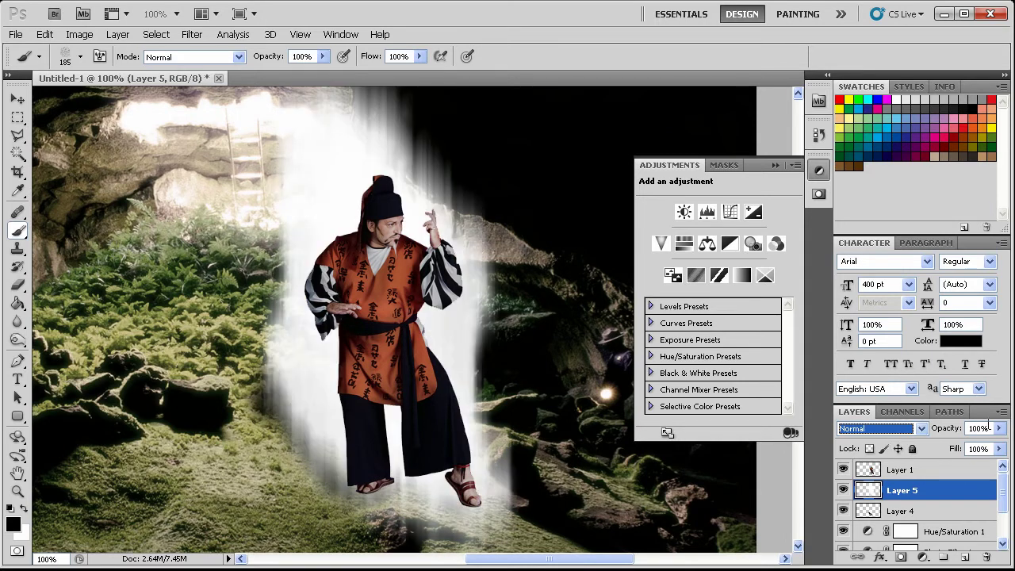
{"action": "left_click", "coordinate": [999, 449]}
{"action": "left_click_drag", "start_coordinate": [996, 466], "coordinate": [950, 468]}
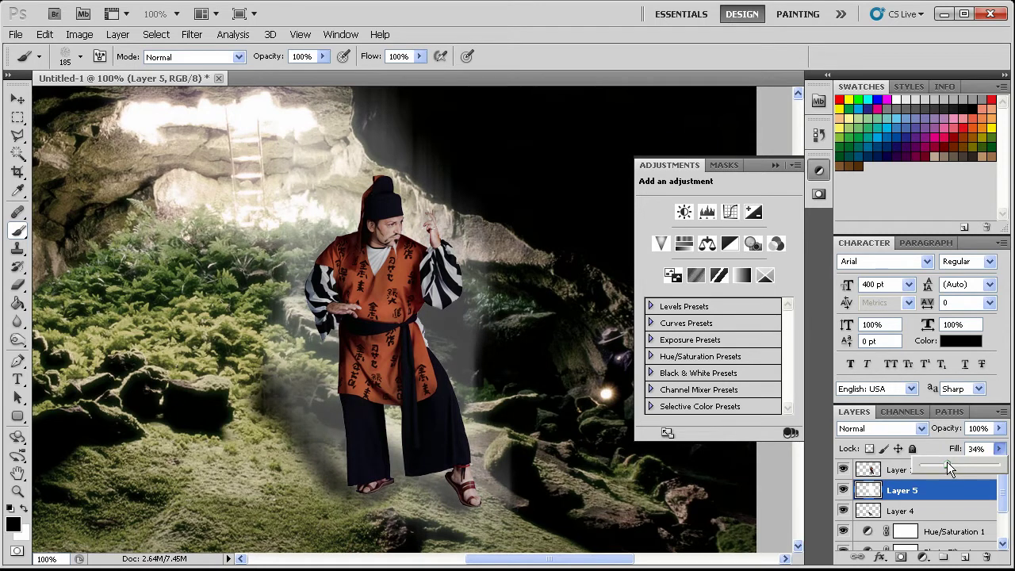
Erase the unwanted parts of the white light beam around the man on Layer 5 with a 77 px eraser.
{"action": "left_click", "coordinate": [18, 285]}
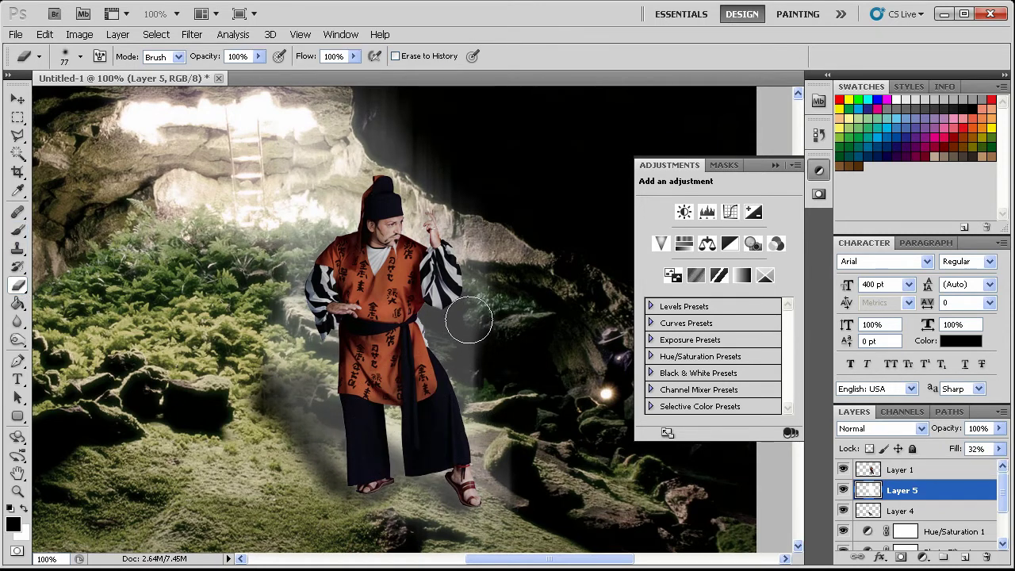
{"action": "mouse_move", "coordinate": [432, 319]}
{"action": "left_mouse_down"}
{"action": "mouse_move", "coordinate": [460, 352]}
{"action": "mouse_move", "coordinate": [494, 305]}
{"action": "mouse_move", "coordinate": [487, 263]}
{"action": "mouse_move", "coordinate": [498, 247]}
{"action": "mouse_move", "coordinate": [495, 416]}
{"action": "mouse_move", "coordinate": [537, 500]}
{"action": "mouse_move", "coordinate": [505, 434]}
{"action": "mouse_move", "coordinate": [511, 525]}
{"action": "mouse_move", "coordinate": [365, 528]}
{"action": "mouse_move", "coordinate": [293, 442]}
{"action": "mouse_move", "coordinate": [265, 300]}
{"action": "mouse_move", "coordinate": [274, 282]}
{"action": "mouse_move", "coordinate": [268, 317]}
{"action": "mouse_move", "coordinate": [269, 216]}
{"action": "mouse_move", "coordinate": [287, 191]}
{"action": "mouse_move", "coordinate": [284, 142]}
{"action": "mouse_move", "coordinate": [286, 304]}
{"action": "mouse_move", "coordinate": [273, 409]}
{"action": "mouse_move", "coordinate": [282, 375]}
{"action": "mouse_move", "coordinate": [311, 438]}
{"action": "mouse_move", "coordinate": [363, 489]}
{"action": "mouse_move", "coordinate": [378, 496]}
{"action": "mouse_move", "coordinate": [376, 480]}
{"action": "mouse_move", "coordinate": [375, 498]}
{"action": "mouse_move", "coordinate": [398, 507]}
{"action": "mouse_move", "coordinate": [458, 490]}
{"action": "mouse_move", "coordinate": [459, 520]}
{"action": "mouse_move", "coordinate": [465, 501]}
{"action": "mouse_move", "coordinate": [405, 488]}
{"action": "mouse_move", "coordinate": [391, 426]}
{"action": "mouse_move", "coordinate": [402, 470]}
{"action": "mouse_move", "coordinate": [400, 394]}
{"action": "mouse_move", "coordinate": [437, 446]}
{"action": "mouse_move", "coordinate": [433, 405]}
{"action": "mouse_move", "coordinate": [449, 457]}
{"action": "mouse_move", "coordinate": [347, 407]}
{"action": "mouse_move", "coordinate": [392, 270]}
{"action": "left_mouse_up"}
{"action": "left_click_drag", "start_coordinate": [407, 305], "coordinate": [448, 310]}
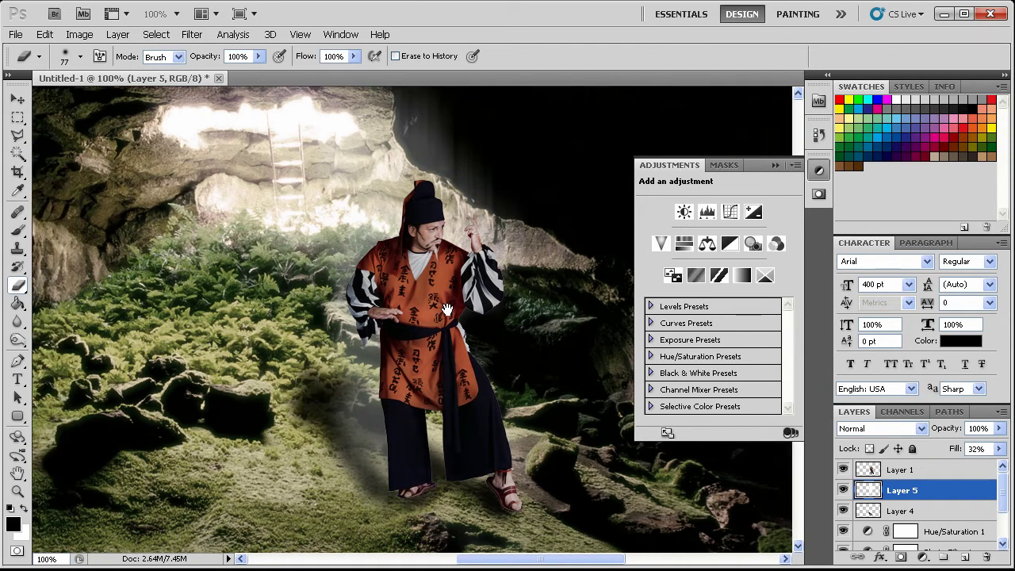
{"action": "left_click", "coordinate": [17, 492]}
{"action": "left_click", "coordinate": [364, 317], "text": "alt"}
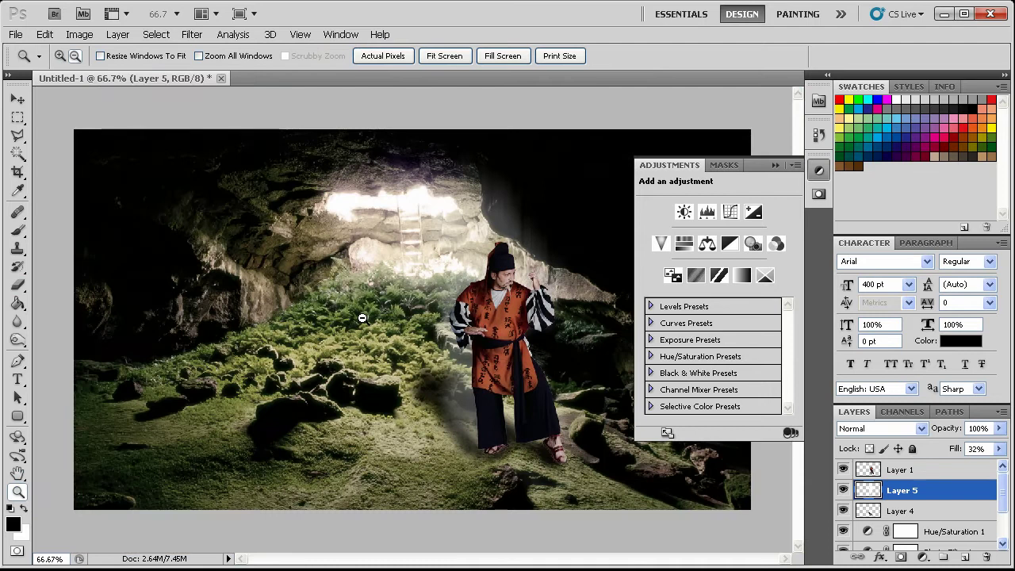
{"action": "left_click", "coordinate": [404, 309], "text": "alt"}
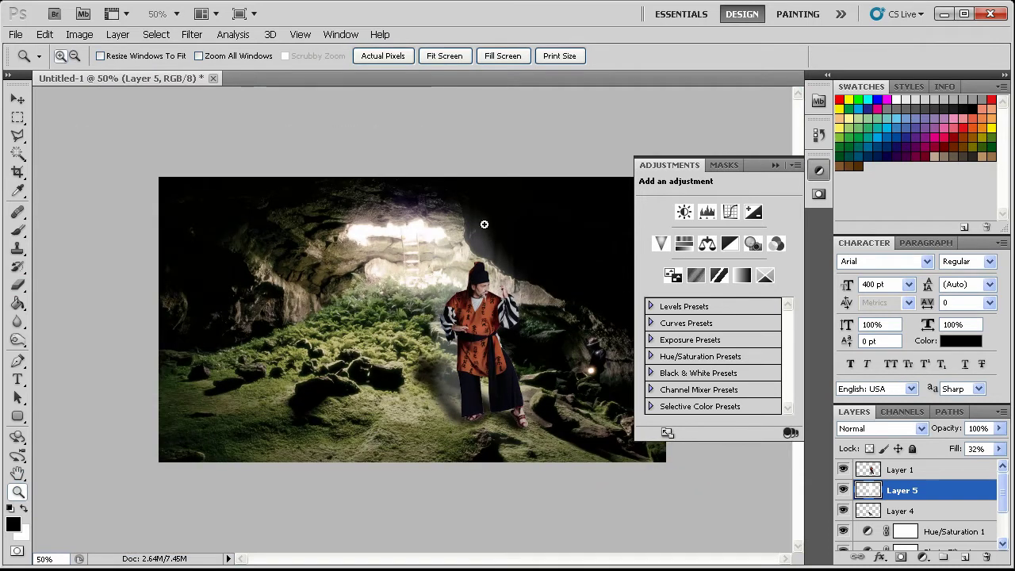
Remove the hatted figure and his glowing lamp from the dark cave wall on Layer 2 with the Healing Brush.
{"action": "left_click_drag", "start_coordinate": [571, 302], "coordinate": [607, 420]}
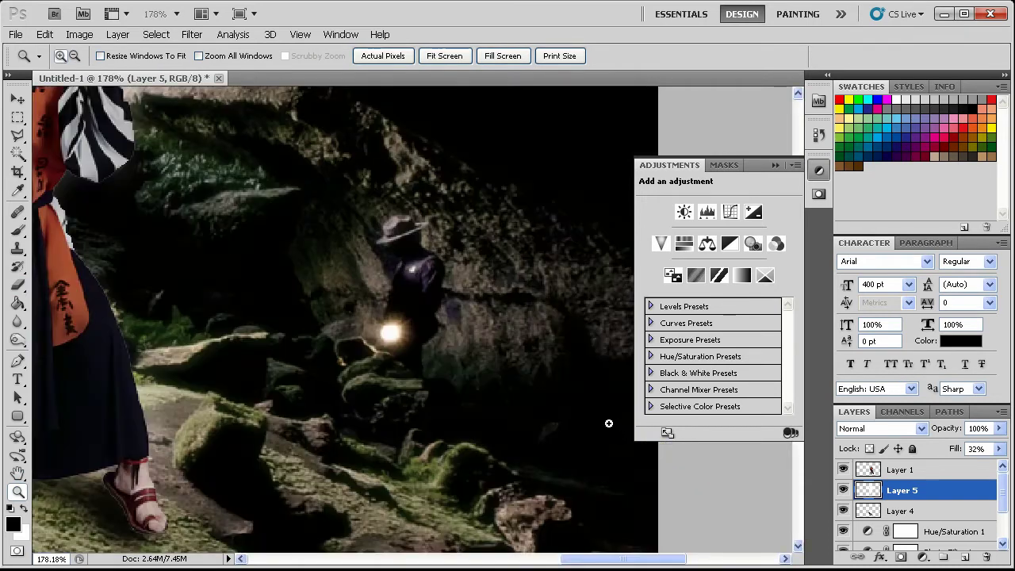
{"action": "scroll", "coordinate": [920, 507], "scroll_direction": "down", "scroll_amount": 3}
{"action": "left_click", "coordinate": [939, 521]}
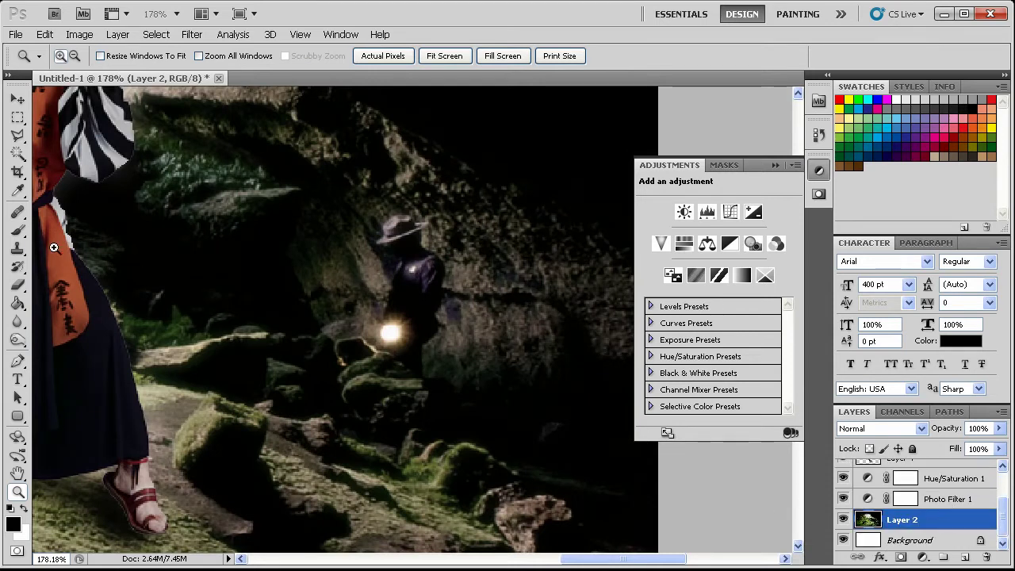
{"action": "left_click", "coordinate": [18, 229]}
{"action": "left_click", "coordinate": [17, 210]}
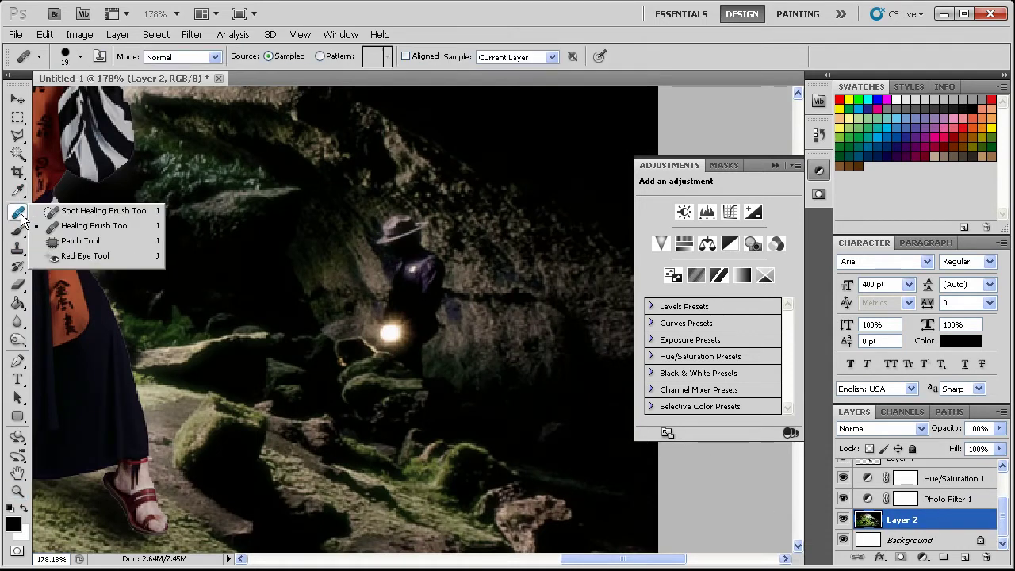
{"action": "left_click", "coordinate": [80, 227]}
{"action": "mouse_move", "coordinate": [409, 222]}
{"action": "left_mouse_down"}
{"action": "mouse_move", "coordinate": [411, 246]}
{"action": "mouse_move", "coordinate": [380, 235]}
{"action": "mouse_move", "coordinate": [412, 241]}
{"action": "mouse_move", "coordinate": [434, 275]}
{"action": "mouse_move", "coordinate": [400, 259]}
{"action": "mouse_move", "coordinate": [457, 282]}
{"action": "mouse_move", "coordinate": [429, 317]}
{"action": "left_mouse_up"}
{"action": "mouse_move", "coordinate": [487, 297]}
{"action": "left_mouse_down"}
{"action": "mouse_move", "coordinate": [384, 300]}
{"action": "mouse_move", "coordinate": [418, 331]}
{"action": "mouse_move", "coordinate": [435, 328]}
{"action": "mouse_move", "coordinate": [415, 319]}
{"action": "mouse_move", "coordinate": [437, 309]}
{"action": "mouse_move", "coordinate": [413, 331]}
{"action": "mouse_move", "coordinate": [377, 330]}
{"action": "mouse_move", "coordinate": [421, 360]}
{"action": "left_mouse_up"}
{"action": "left_click_drag", "start_coordinate": [343, 354], "coordinate": [356, 358]}
{"action": "left_click", "coordinate": [518, 338], "text": "alt"}
{"action": "mouse_move", "coordinate": [451, 331]}
{"action": "left_mouse_down"}
{"action": "mouse_move", "coordinate": [447, 304]}
{"action": "mouse_move", "coordinate": [408, 335]}
{"action": "left_mouse_up"}
{"action": "left_click", "coordinate": [472, 260], "text": "alt"}
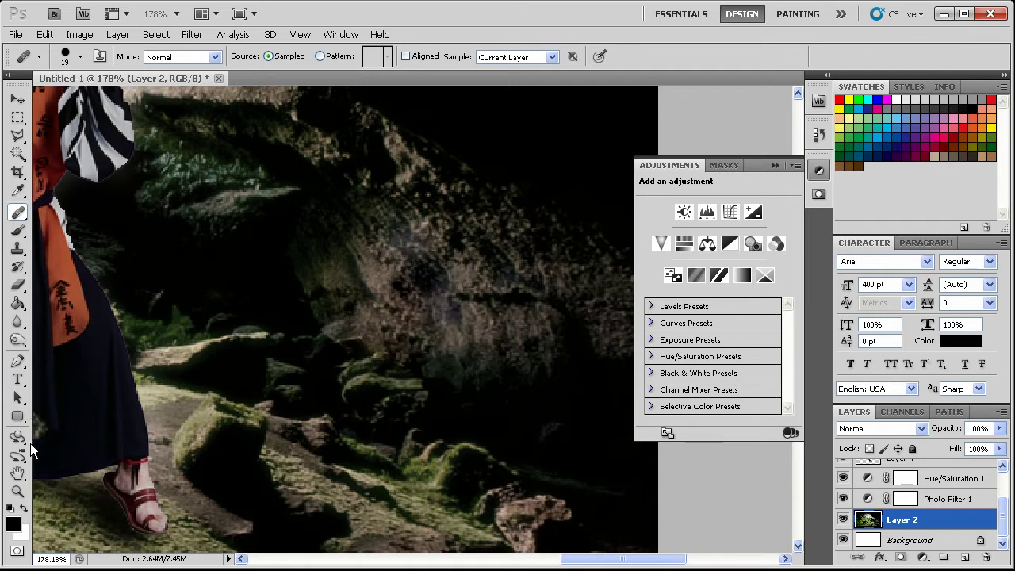
Collapse the adjustments controls and add a new empty layer above Layer 1.
{"action": "left_click", "coordinate": [17, 491]}
{"action": "left_click", "coordinate": [347, 268], "text": "alt"}
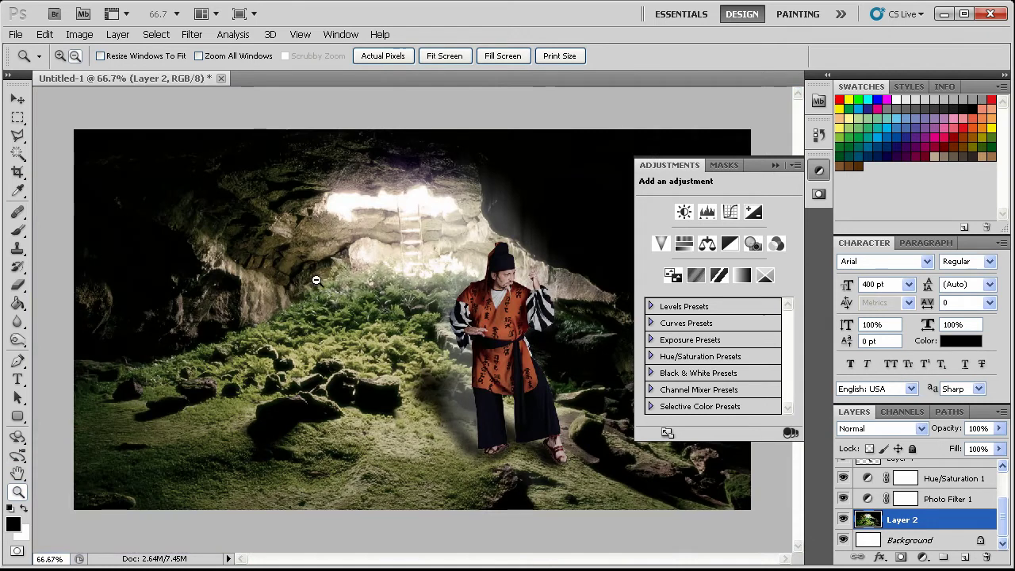
{"action": "left_click", "coordinate": [666, 165]}
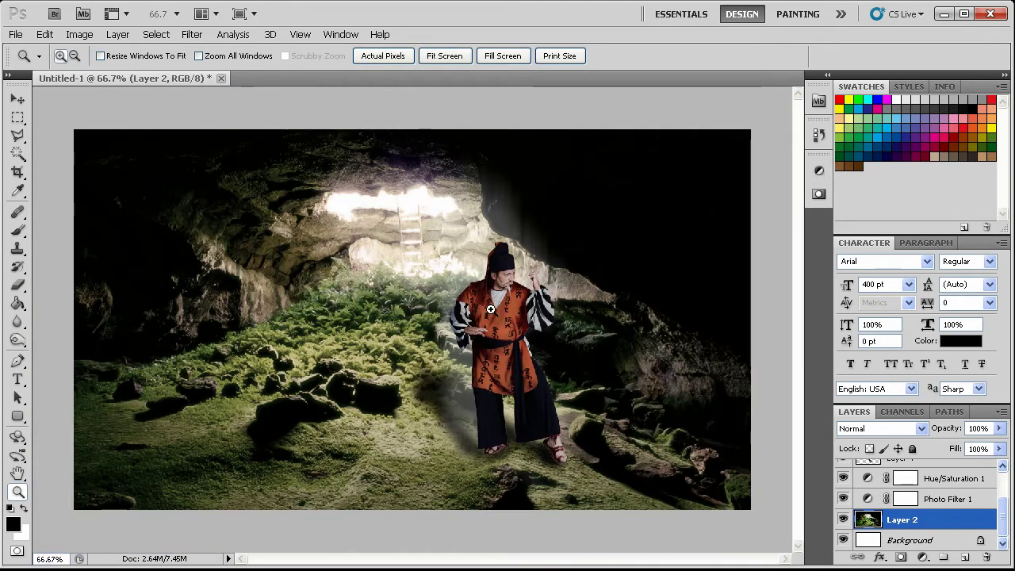
{"action": "scroll", "coordinate": [912, 491], "scroll_direction": "up", "scroll_amount": 5}
{"action": "left_click", "coordinate": [902, 469]}
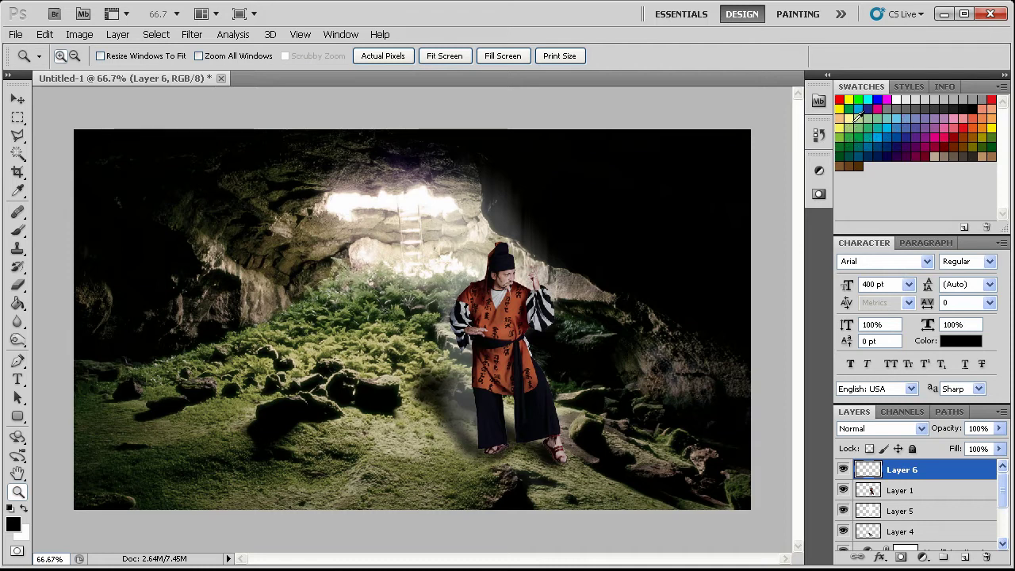
Draw a vertical dark red to transparent linear gradient from the top of the image on Layer 6 and blend it in Color mode.
{"action": "left_click", "coordinate": [940, 145]}
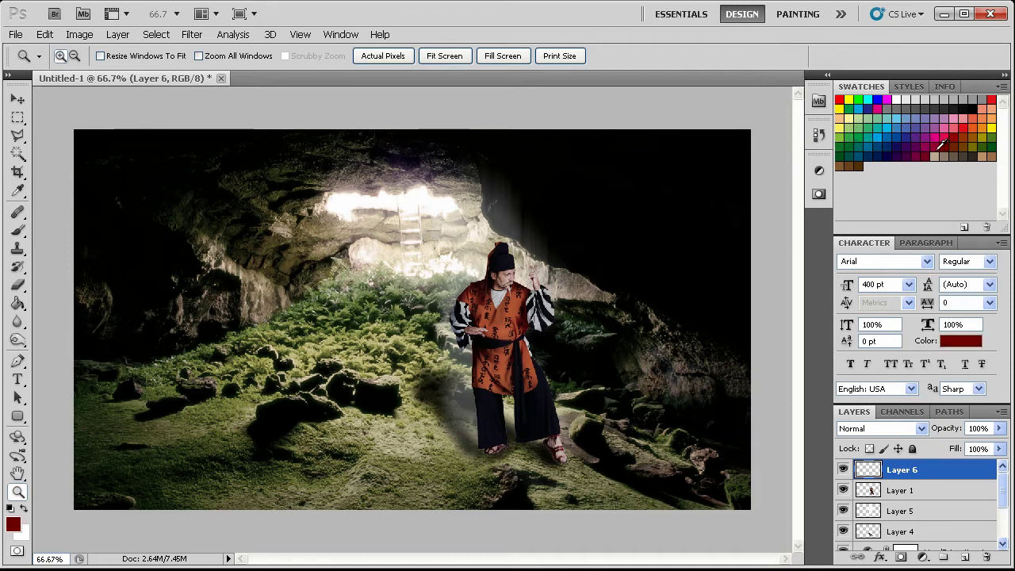
{"action": "key", "text": "g"}
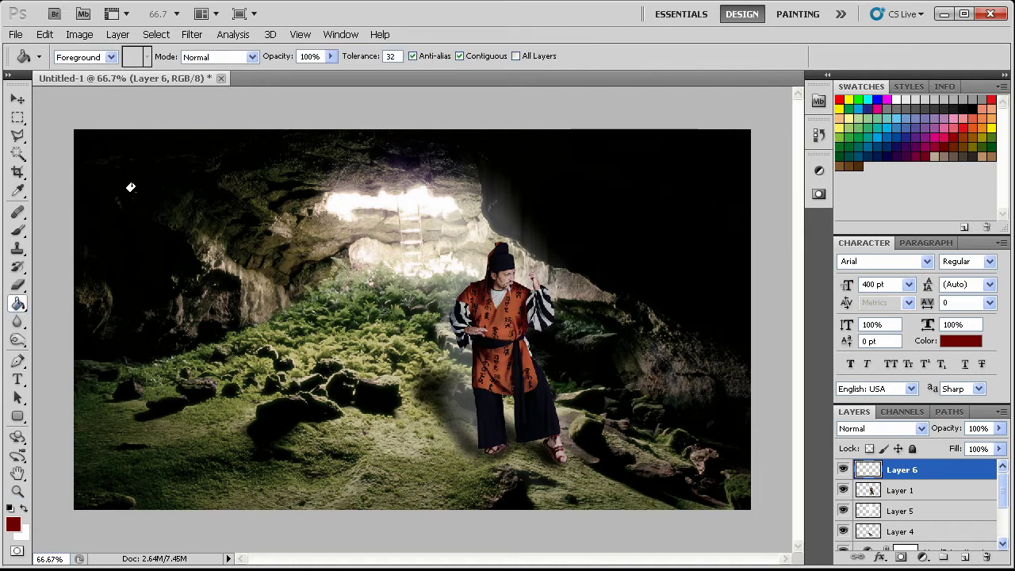
{"action": "left_click", "coordinate": [25, 510]}
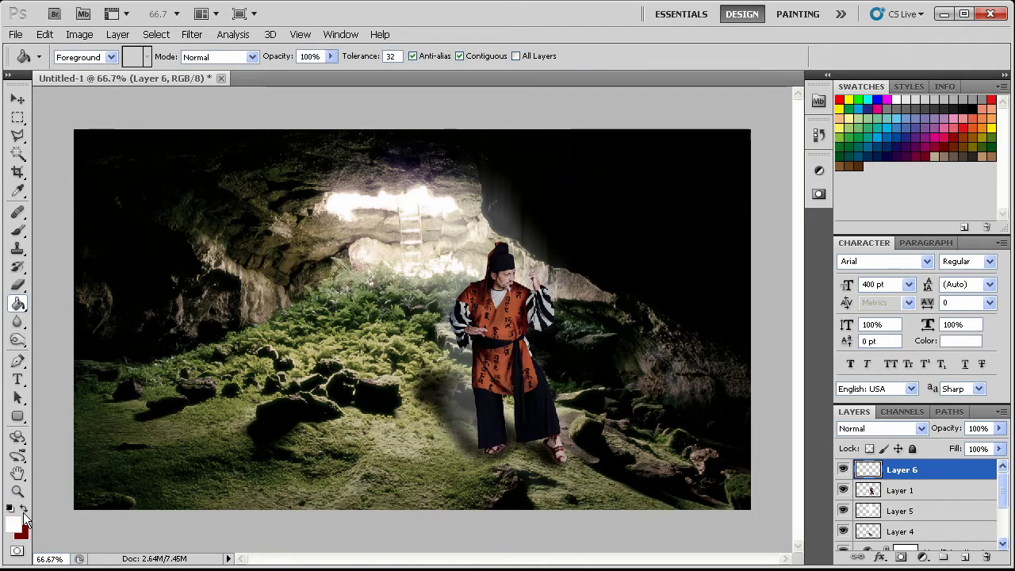
{"action": "left_click", "coordinate": [24, 513]}
{"action": "mouse_move", "coordinate": [17, 305]}
{"action": "left_mouse_down"}
{"action": "mouse_move", "coordinate": [45, 312]}
{"action": "mouse_move", "coordinate": [60, 302]}
{"action": "left_mouse_up"}
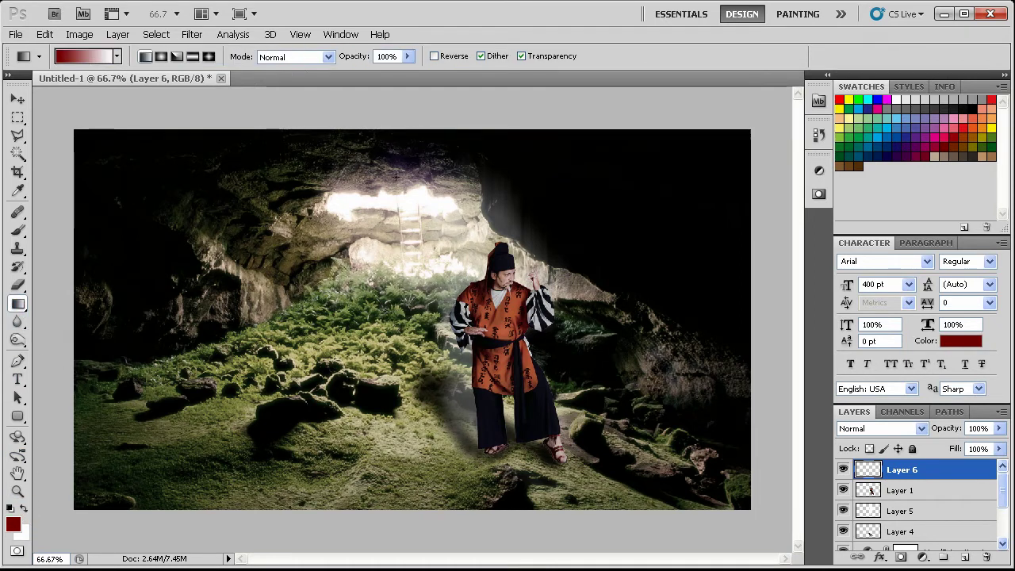
{"action": "left_click", "coordinate": [117, 56]}
{"action": "left_click_drag", "start_coordinate": [424, 129], "coordinate": [424, 445]}
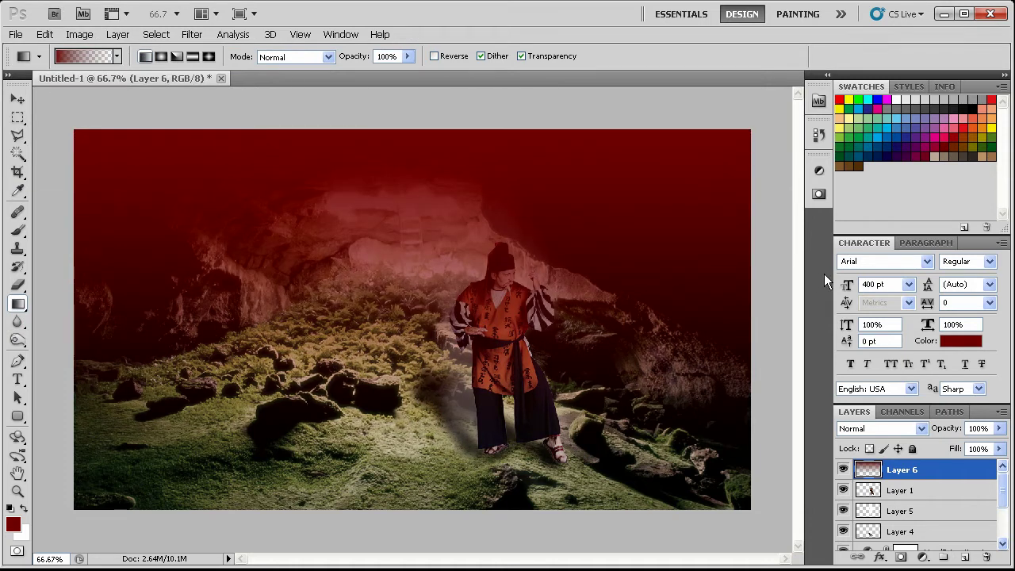
{"action": "left_click", "coordinate": [874, 427]}
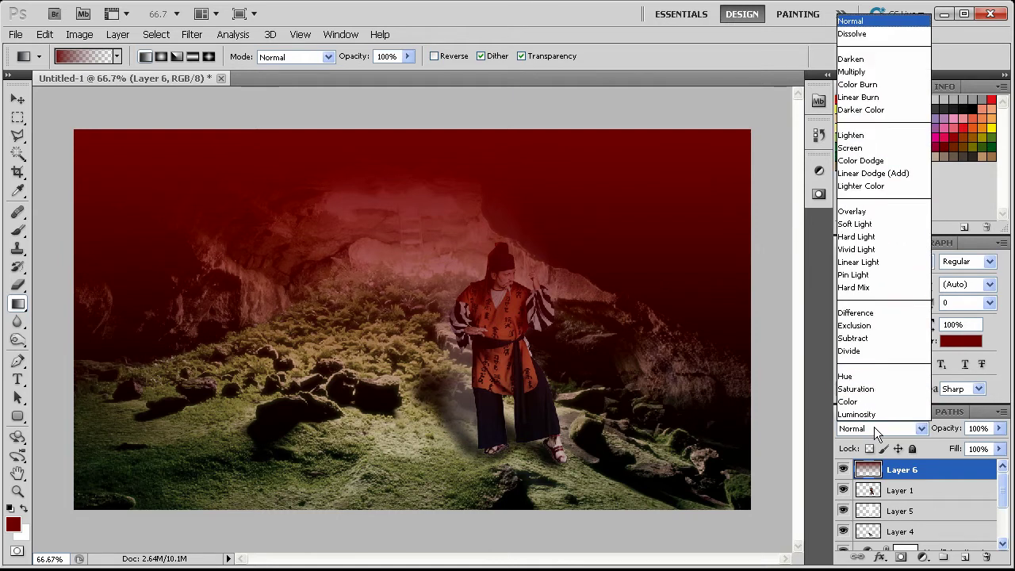
{"action": "left_click", "coordinate": [872, 401]}
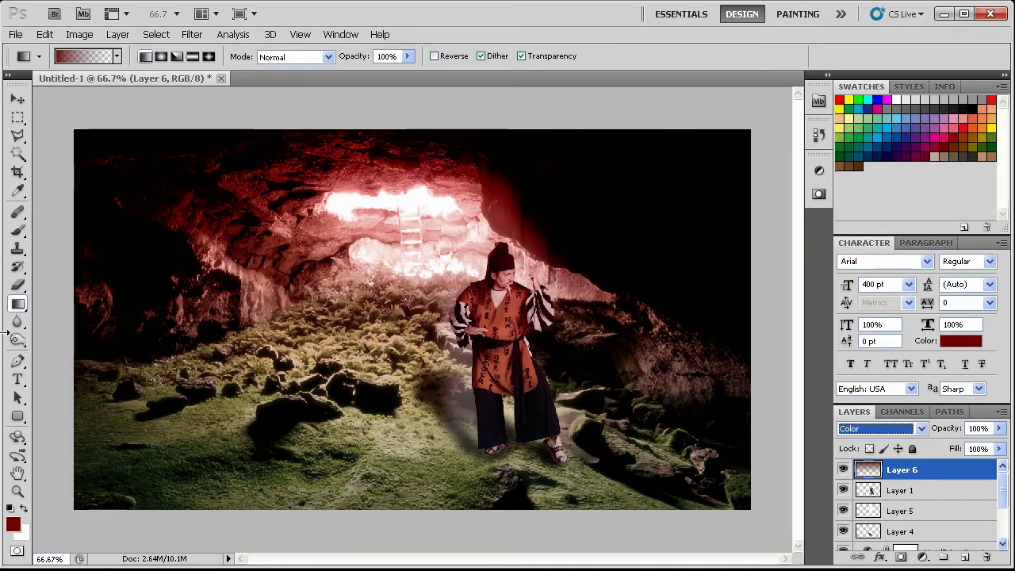
Paint yellow and pale green over the bright cave opening on Layer 6 with a soft 185 px brush.
{"action": "left_click", "coordinate": [18, 230]}
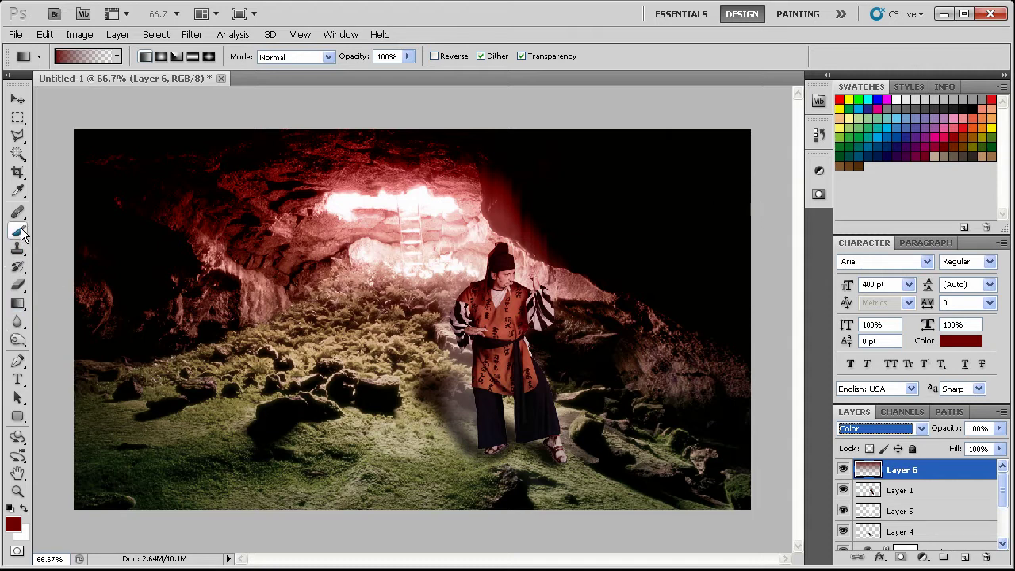
{"action": "left_click", "coordinate": [849, 119]}
{"action": "right_click", "coordinate": [414, 321]}
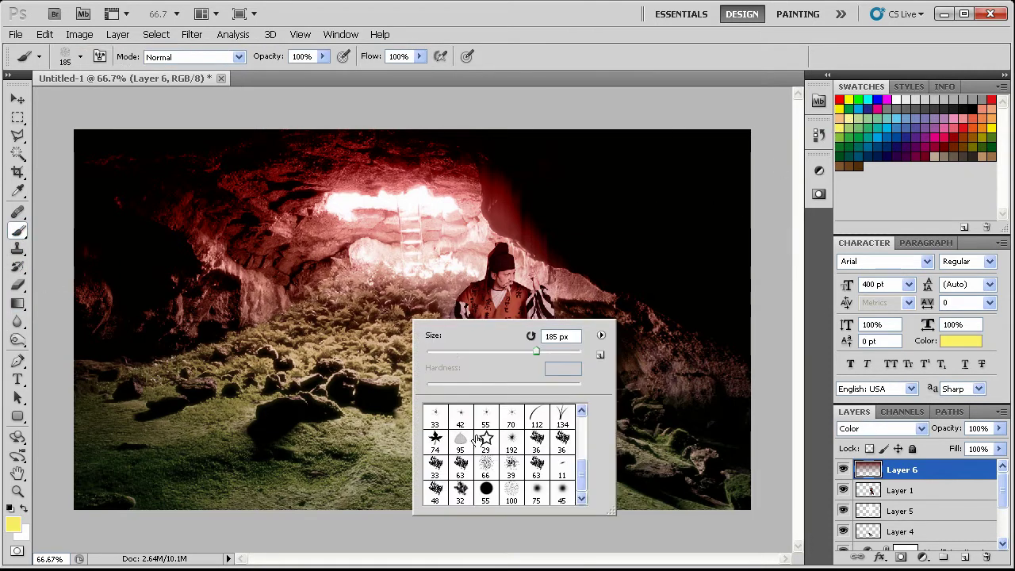
{"action": "scroll", "coordinate": [485, 476], "scroll_direction": "up", "scroll_amount": 10}
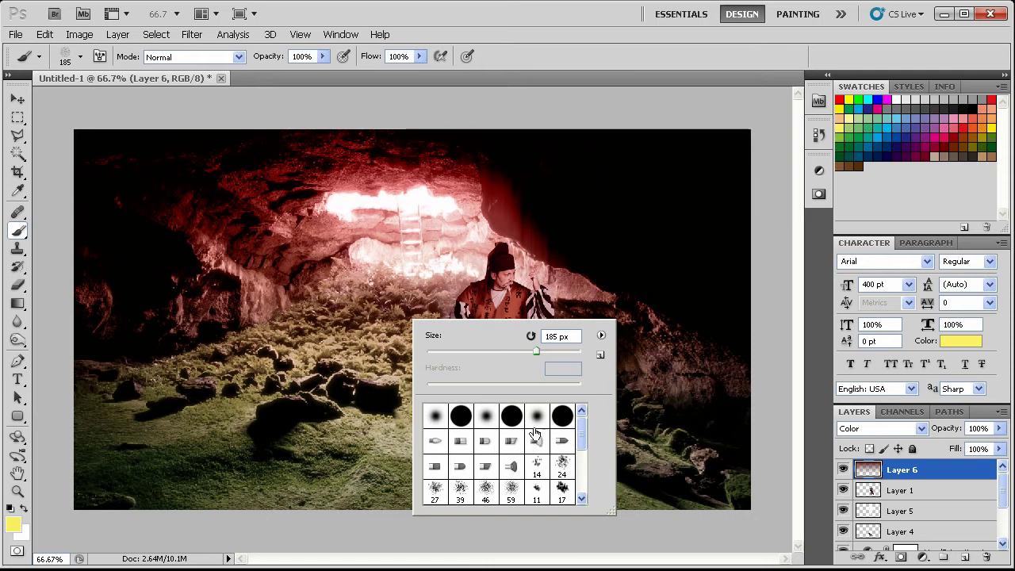
{"action": "left_click", "coordinate": [537, 416]}
{"action": "mouse_move", "coordinate": [396, 235]}
{"action": "left_mouse_down"}
{"action": "mouse_move", "coordinate": [389, 211]}
{"action": "mouse_move", "coordinate": [492, 238]}
{"action": "left_mouse_up"}
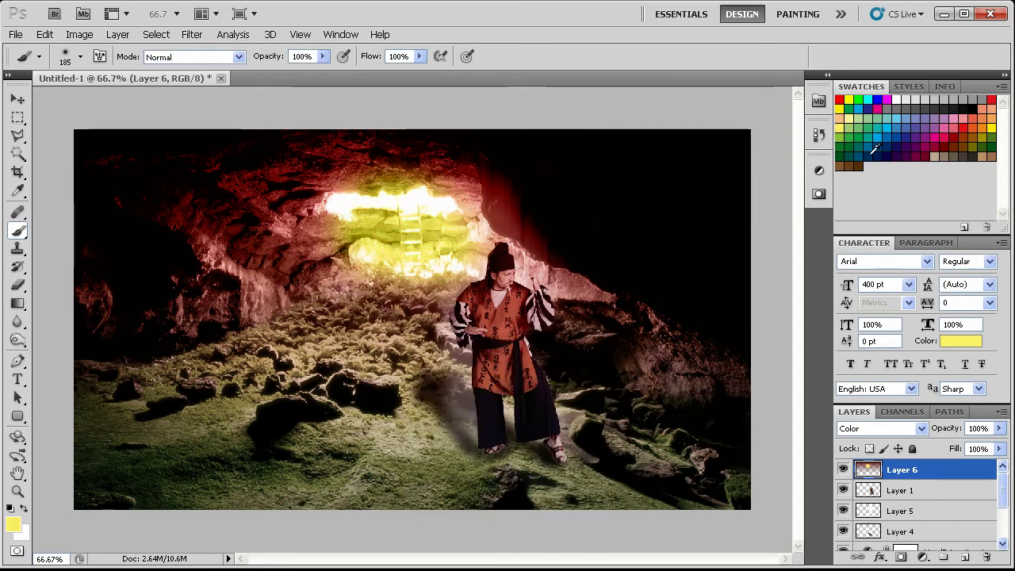
{"action": "left_click", "coordinate": [859, 120]}
{"action": "mouse_move", "coordinate": [361, 230]}
{"action": "left_mouse_down"}
{"action": "mouse_move", "coordinate": [378, 208]}
{"action": "mouse_move", "coordinate": [385, 227]}
{"action": "mouse_move", "coordinate": [431, 242]}
{"action": "left_mouse_up"}
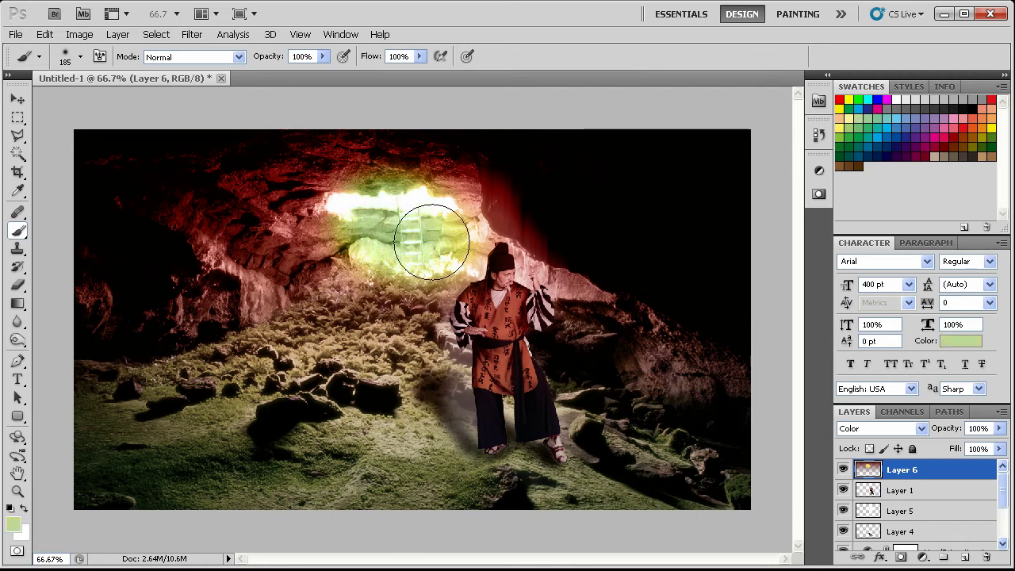
Paint green at 36% brush opacity over the rocks around the opening and behind the man, and erase Layer 6's tint from him.
{"action": "left_click", "coordinate": [849, 139]}
{"action": "left_click_drag", "start_coordinate": [301, 261], "coordinate": [317, 277]}
{"action": "key", "text": "ctrl+z"}
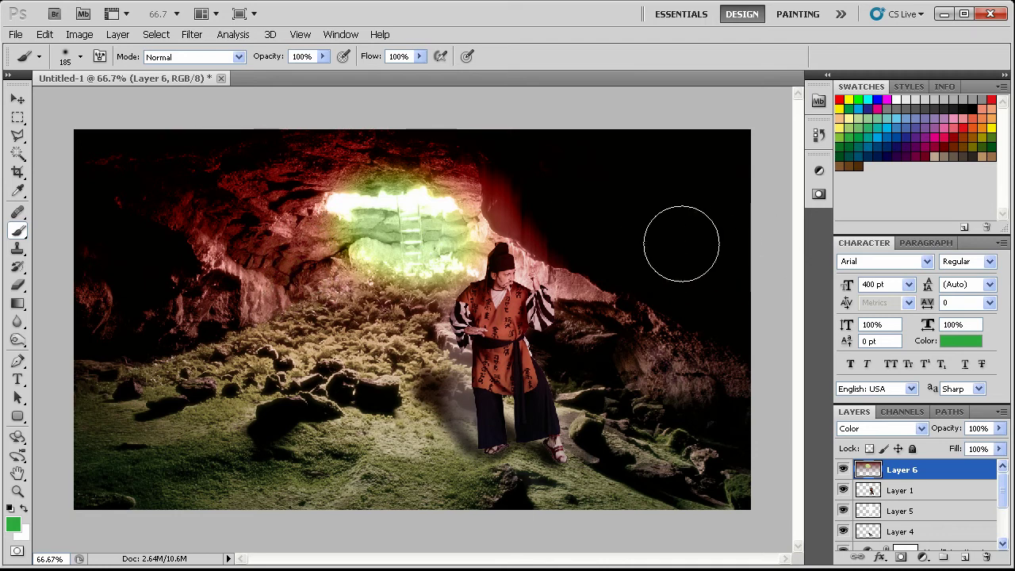
{"action": "mouse_move", "coordinate": [323, 56]}
{"action": "left_mouse_down"}
{"action": "mouse_move", "coordinate": [306, 74]}
{"action": "mouse_move", "coordinate": [273, 75]}
{"action": "left_mouse_up"}
{"action": "mouse_move", "coordinate": [341, 254]}
{"action": "left_mouse_down"}
{"action": "mouse_move", "coordinate": [294, 224]}
{"action": "mouse_move", "coordinate": [317, 285]}
{"action": "left_mouse_up"}
{"action": "mouse_move", "coordinate": [539, 270]}
{"action": "left_mouse_down"}
{"action": "mouse_move", "coordinate": [585, 270]}
{"action": "mouse_move", "coordinate": [615, 296]}
{"action": "mouse_move", "coordinate": [558, 310]}
{"action": "mouse_move", "coordinate": [521, 294]}
{"action": "mouse_move", "coordinate": [403, 339]}
{"action": "left_mouse_up"}
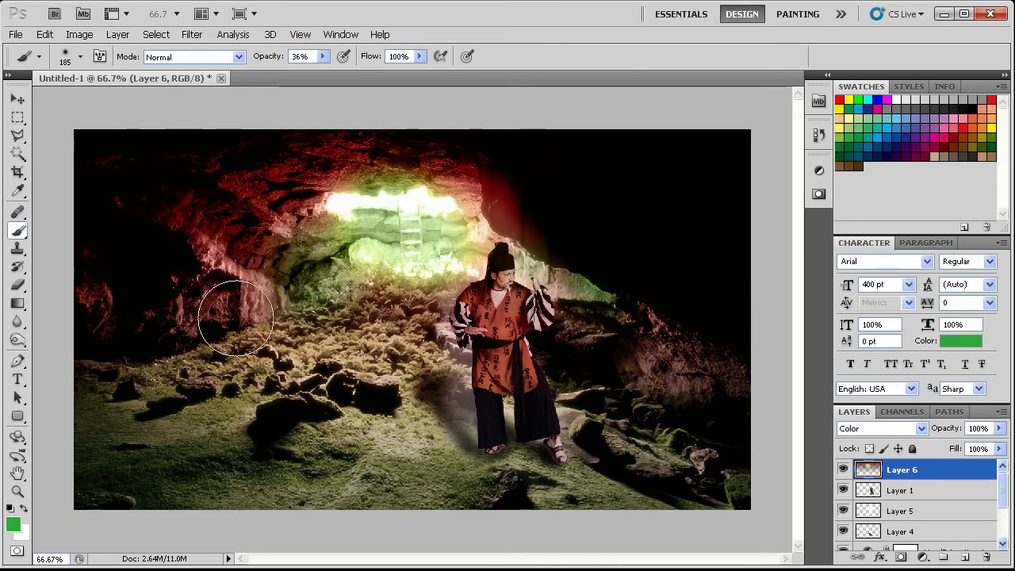
{"action": "left_click", "coordinate": [19, 287]}
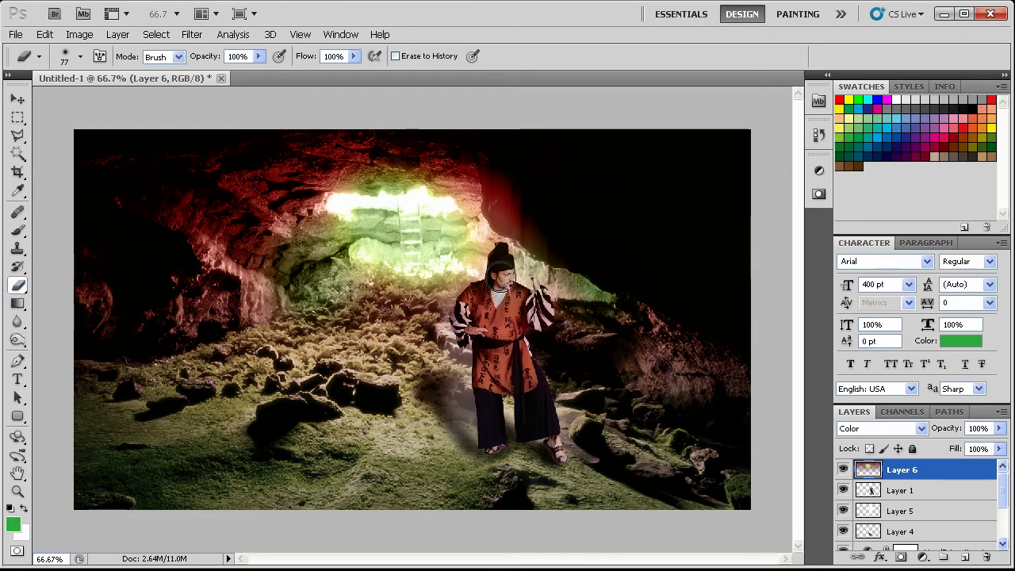
{"action": "mouse_move", "coordinate": [527, 311]}
{"action": "left_mouse_down"}
{"action": "mouse_move", "coordinate": [540, 297]}
{"action": "mouse_move", "coordinate": [473, 308]}
{"action": "left_mouse_up"}
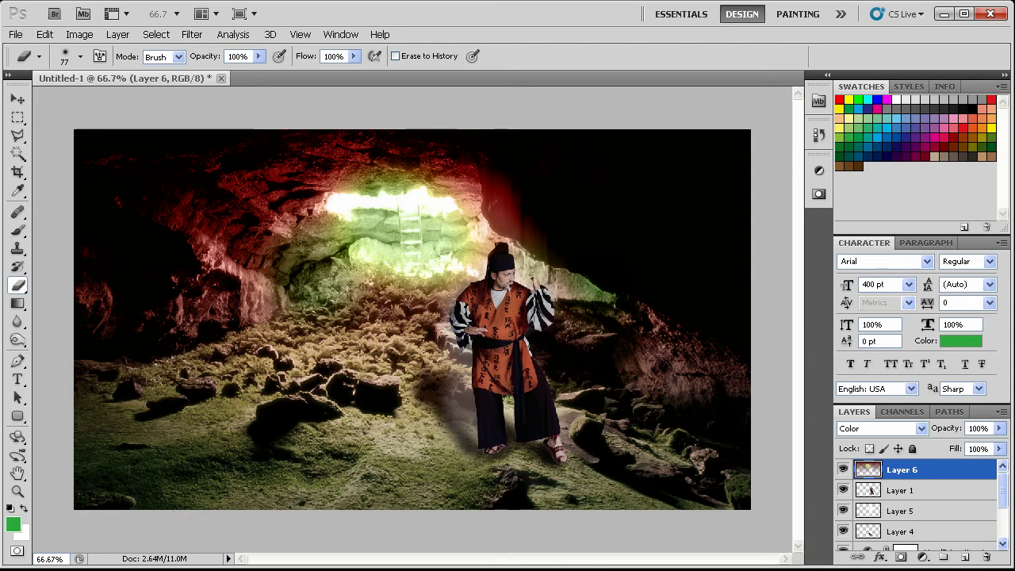
Add a new layer above Layer 6 and replace the current brushes with the Faux Finish Brushes set.
{"action": "left_click", "coordinate": [966, 558]}
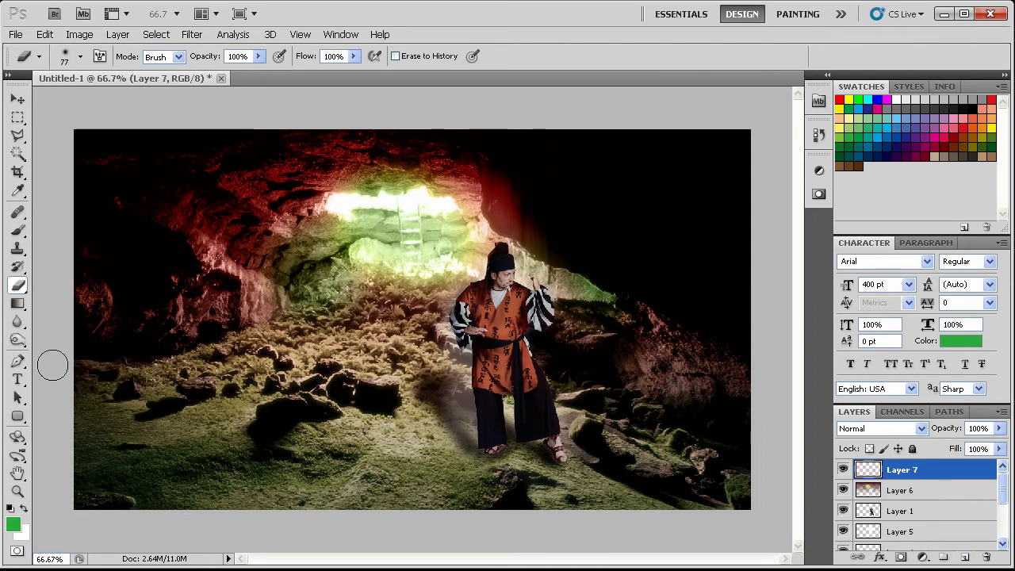
{"action": "left_click", "coordinate": [17, 230]}
{"action": "right_click", "coordinate": [307, 230]}
{"action": "left_click", "coordinate": [495, 244]}
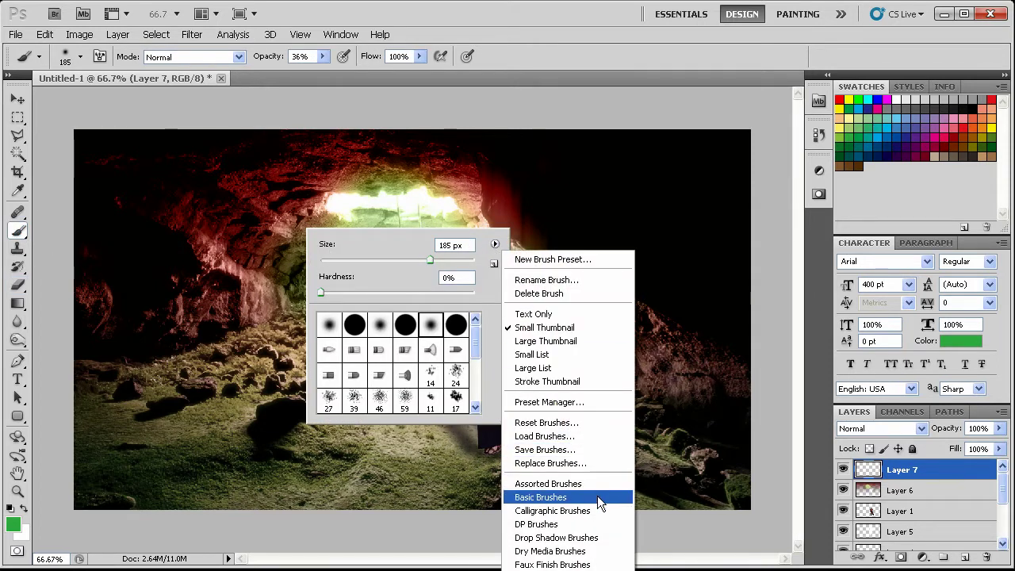
{"action": "left_click", "coordinate": [568, 564]}
{"action": "left_click", "coordinate": [478, 227]}
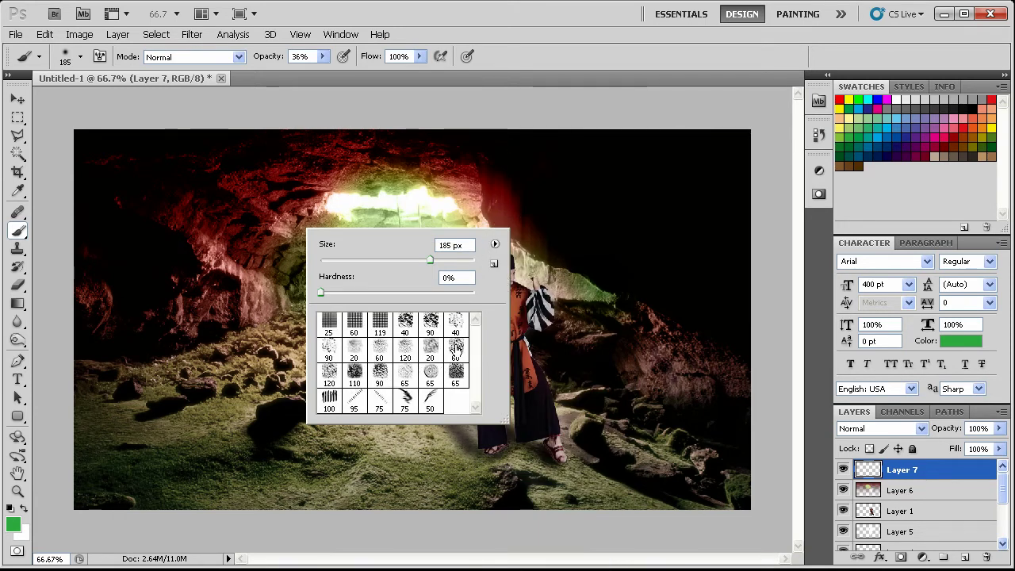
Try a stroke with the 60 px textured brush across the upper cave, undo it, and enlarge the brush to 2500 px.
{"action": "left_click", "coordinate": [457, 349]}
{"action": "left_click_drag", "start_coordinate": [125, 169], "coordinate": [431, 169]}
{"action": "key", "text": "ctrl+z"}
{"action": "right_click", "coordinate": [435, 249]}
{"action": "left_click_drag", "start_coordinate": [462, 228], "coordinate": [486, 228]}
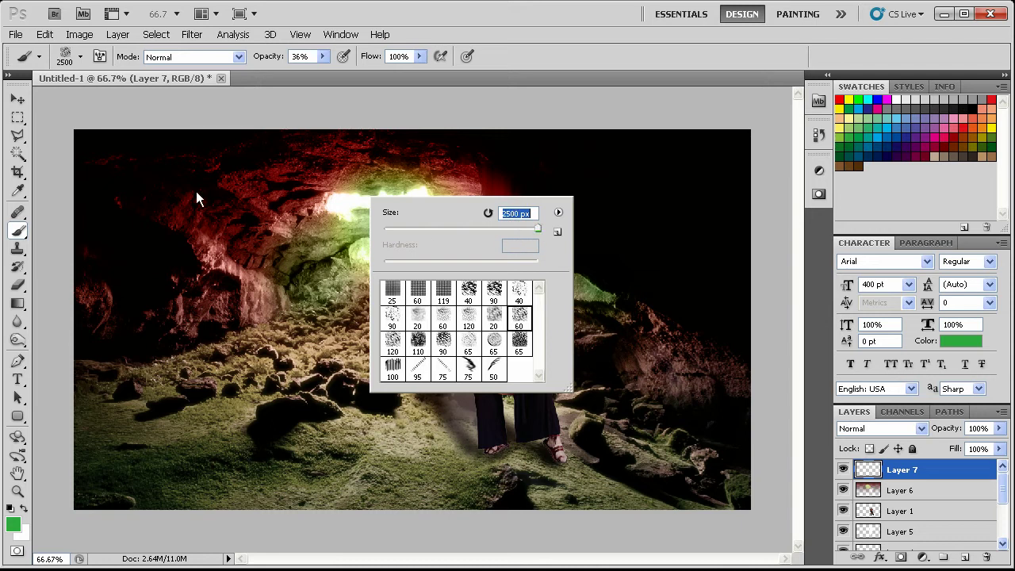
{"action": "type", "text": "6"}
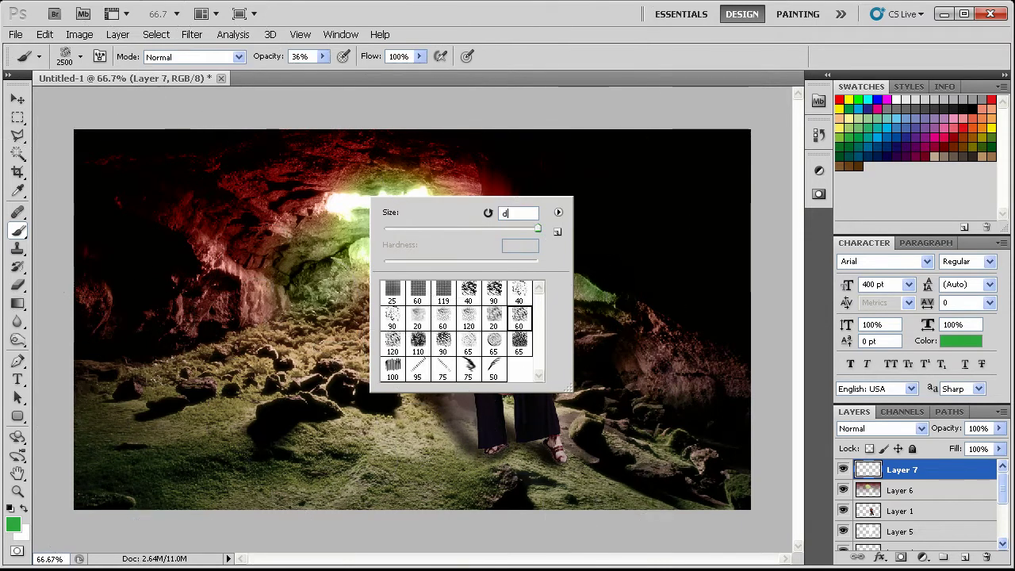
{"action": "key", "text": "Return"}
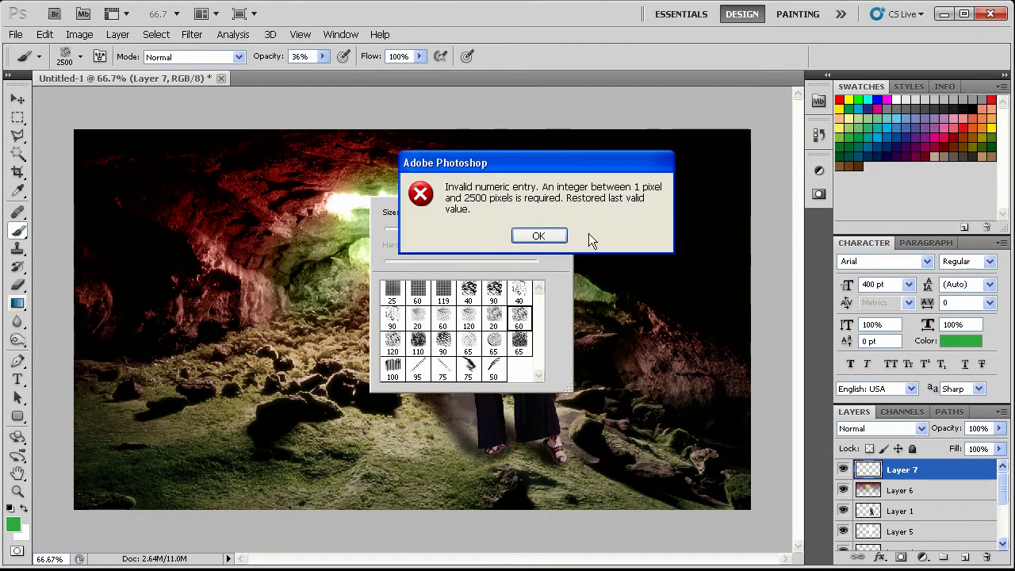
{"action": "left_click", "coordinate": [553, 238]}
Try a black to transparent gradient on Layer 7, undo it, and delete the layer.
{"action": "key", "text": "g"}
{"action": "key", "text": "d"}
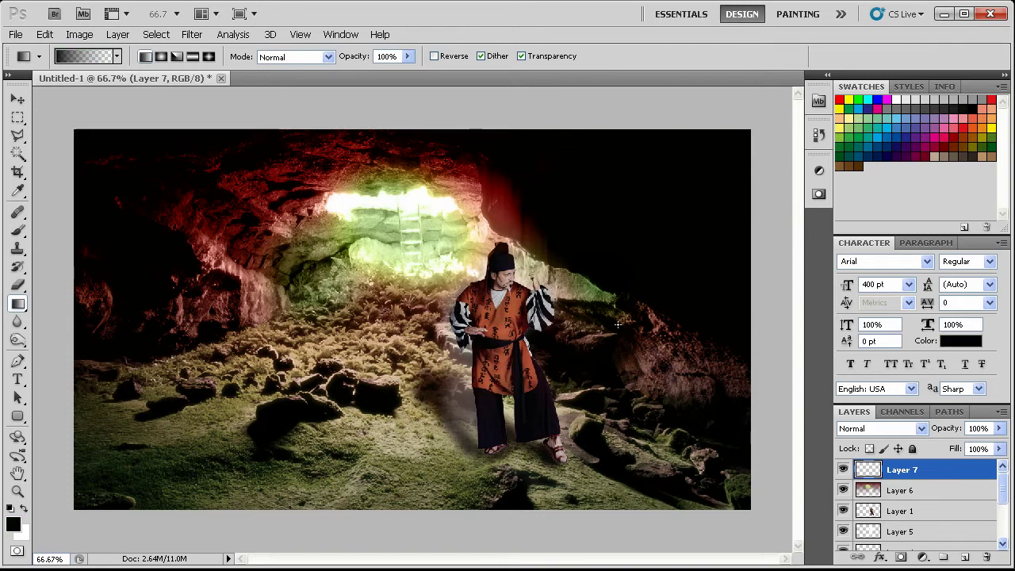
{"action": "left_click_drag", "start_coordinate": [567, 231], "coordinate": [568, 232]}
{"action": "key", "text": "ctrl+z"}
{"action": "key", "text": "Delete"}
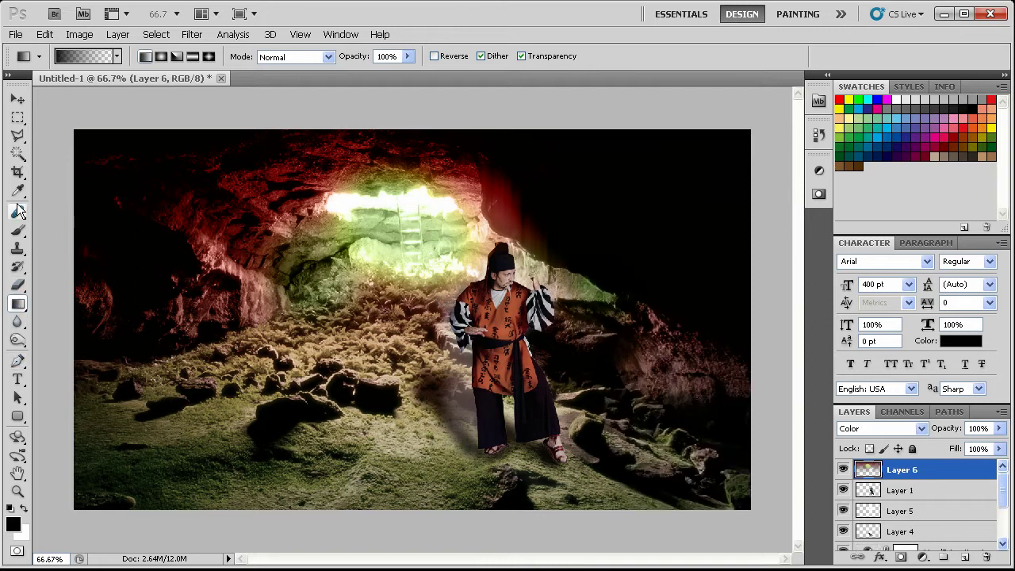
Add a new layer above Layer 6 and paint black texture across the cave and the man with the Faux Finish brush at 484 px.
{"action": "left_click", "coordinate": [17, 230]}
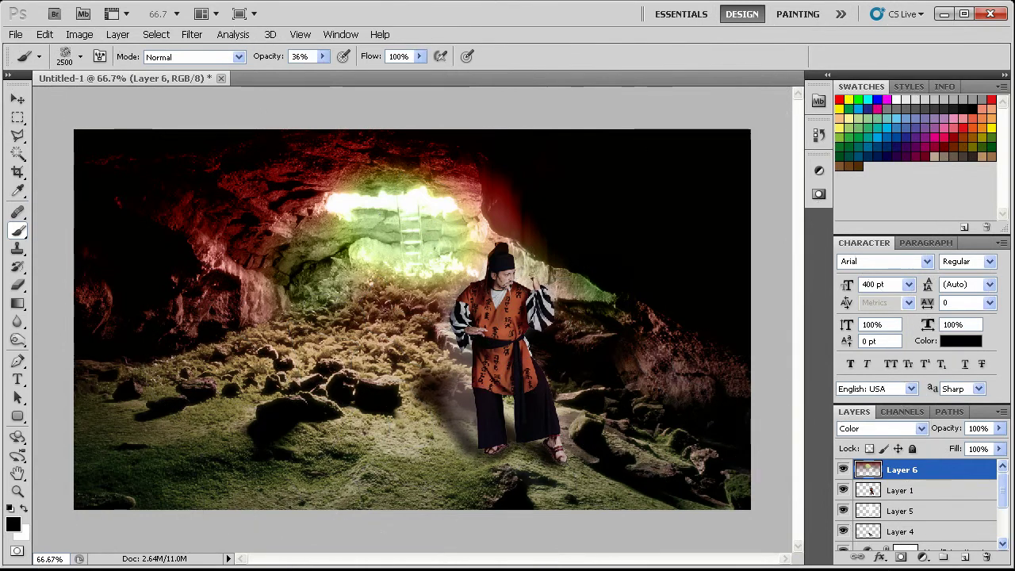
{"action": "left_click", "coordinate": [965, 556]}
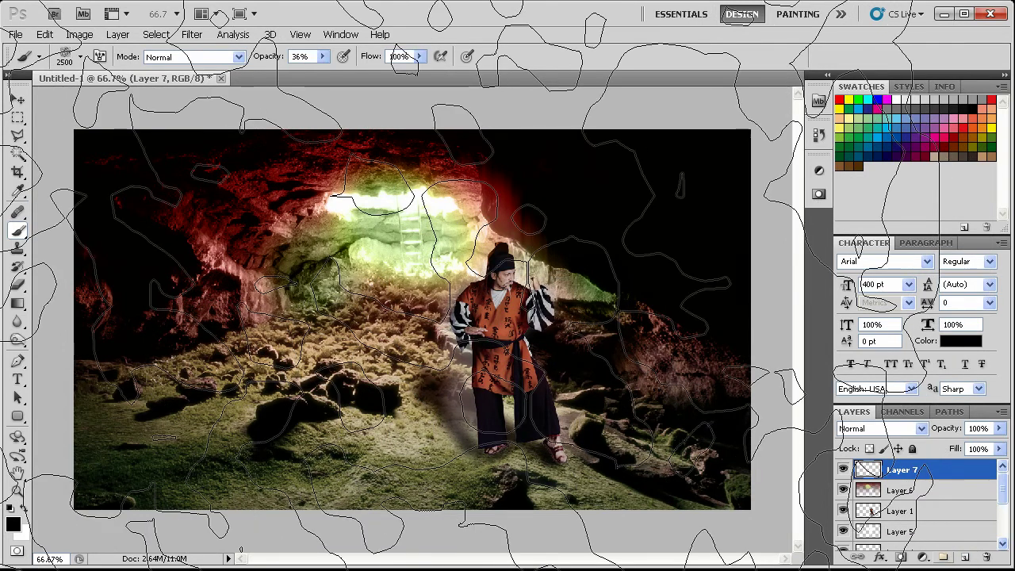
{"action": "left_click", "coordinate": [428, 302]}
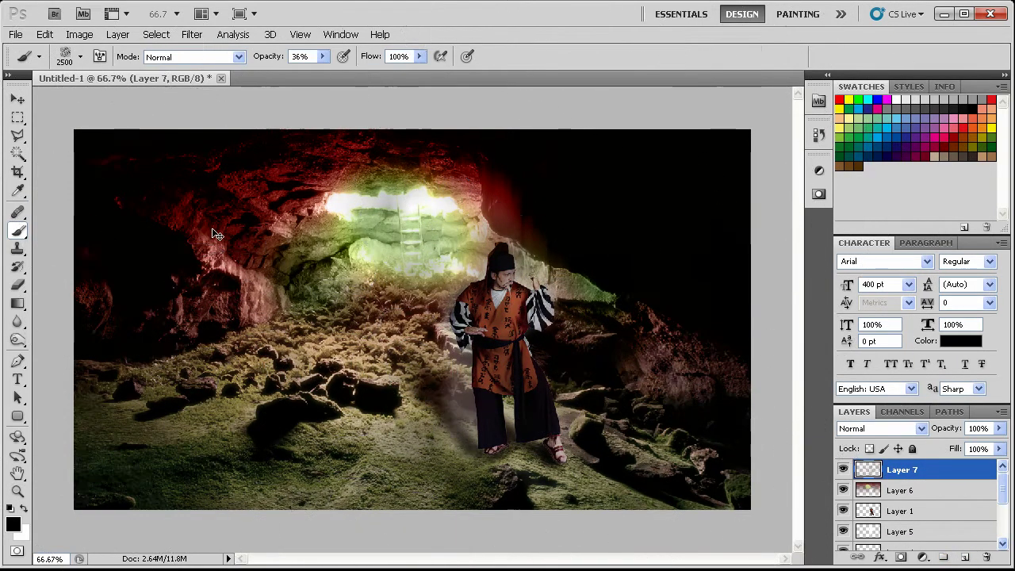
{"action": "right_click", "coordinate": [230, 225]}
{"action": "mouse_move", "coordinate": [382, 253]}
{"action": "left_mouse_down"}
{"action": "mouse_move", "coordinate": [330, 248]}
{"action": "mouse_move", "coordinate": [382, 254]}
{"action": "left_mouse_up"}
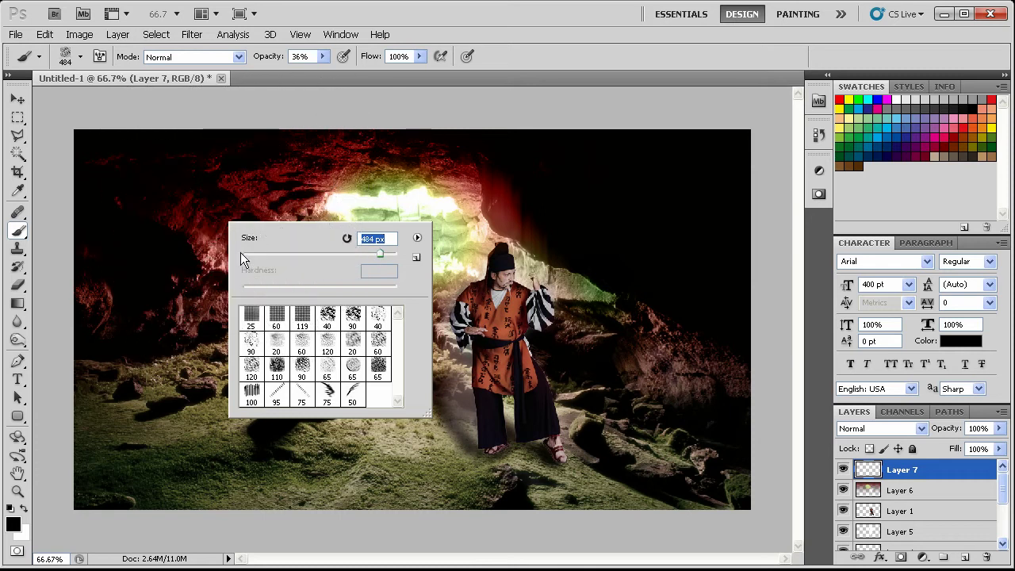
{"action": "left_click", "coordinate": [206, 239]}
{"action": "mouse_move", "coordinate": [205, 240]}
{"action": "left_mouse_down"}
{"action": "mouse_move", "coordinate": [623, 238]}
{"action": "mouse_move", "coordinate": [488, 234]}
{"action": "mouse_move", "coordinate": [294, 479]}
{"action": "mouse_move", "coordinate": [243, 502]}
{"action": "mouse_move", "coordinate": [626, 431]}
{"action": "mouse_move", "coordinate": [508, 378]}
{"action": "left_mouse_up"}
Switch to the 110 px Faux Finish brush, enlarge it to 360 px, and paint more black texture over the opening, ground and man.
{"action": "right_click", "coordinate": [508, 378]}
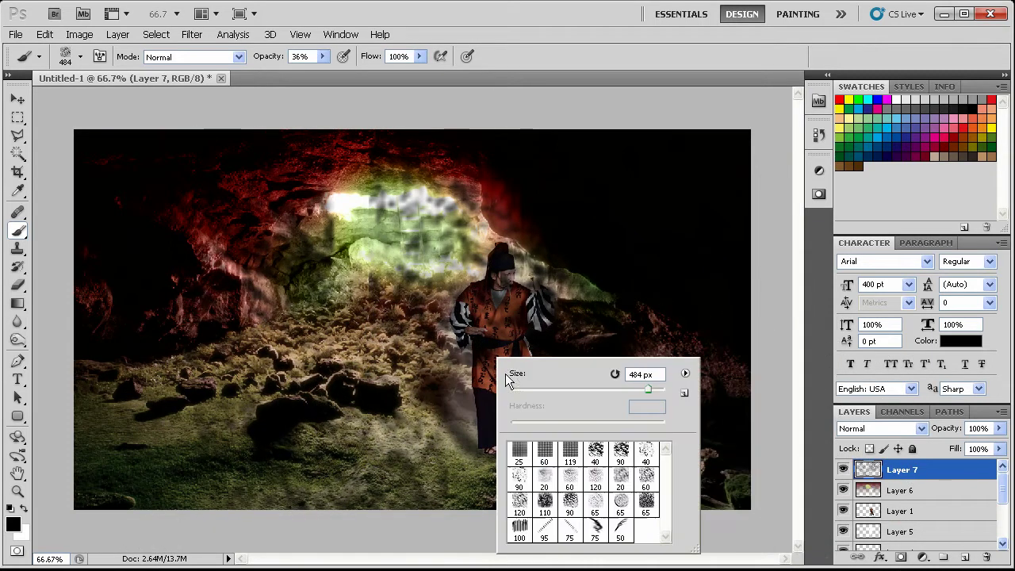
{"action": "left_click", "coordinate": [545, 502]}
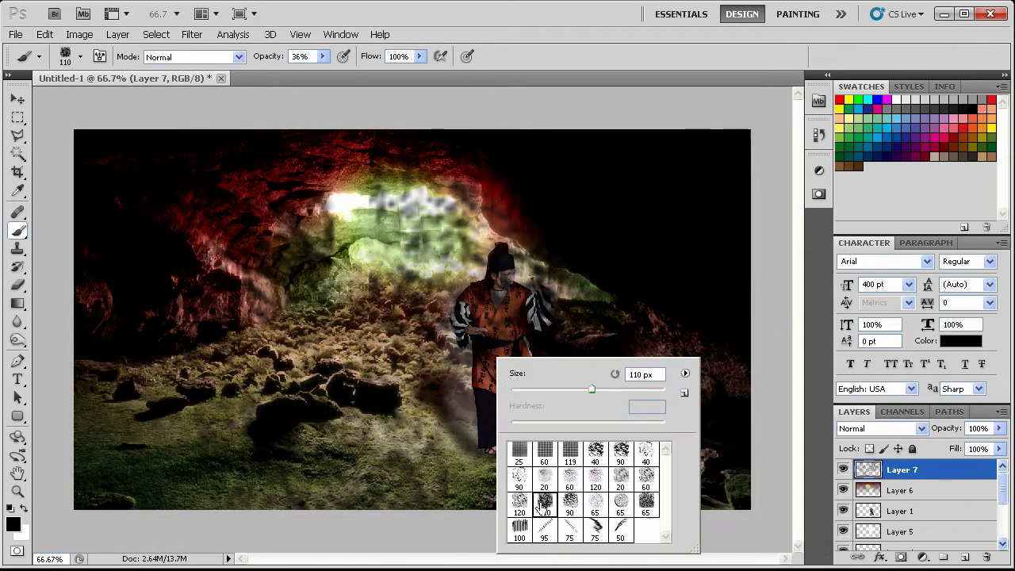
{"action": "right_click", "coordinate": [388, 295]}
{"action": "mouse_move", "coordinate": [485, 311]}
{"action": "left_mouse_down"}
{"action": "mouse_move", "coordinate": [495, 311]}
{"action": "mouse_move", "coordinate": [497, 331]}
{"action": "left_mouse_up"}
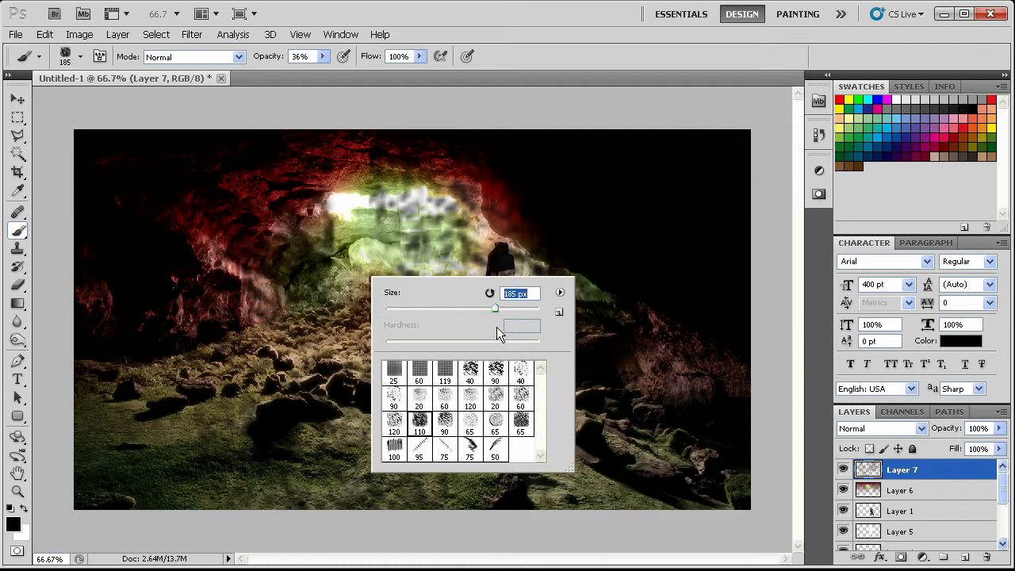
{"action": "key", "text": "Return"}
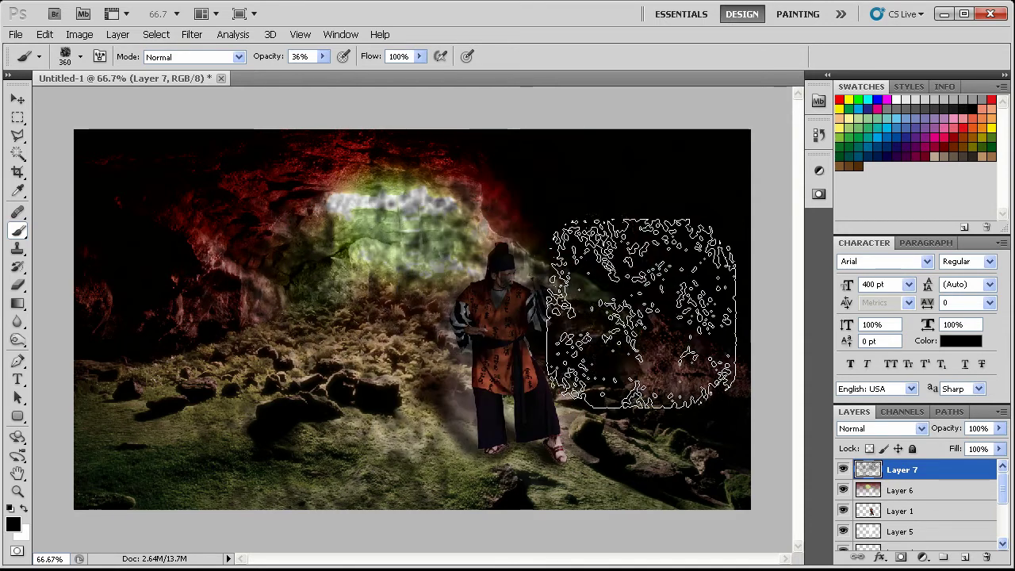
{"action": "mouse_move", "coordinate": [496, 478]}
{"action": "left_mouse_down"}
{"action": "mouse_move", "coordinate": [191, 363]}
{"action": "mouse_move", "coordinate": [285, 253]}
{"action": "mouse_move", "coordinate": [421, 344]}
{"action": "left_mouse_up"}
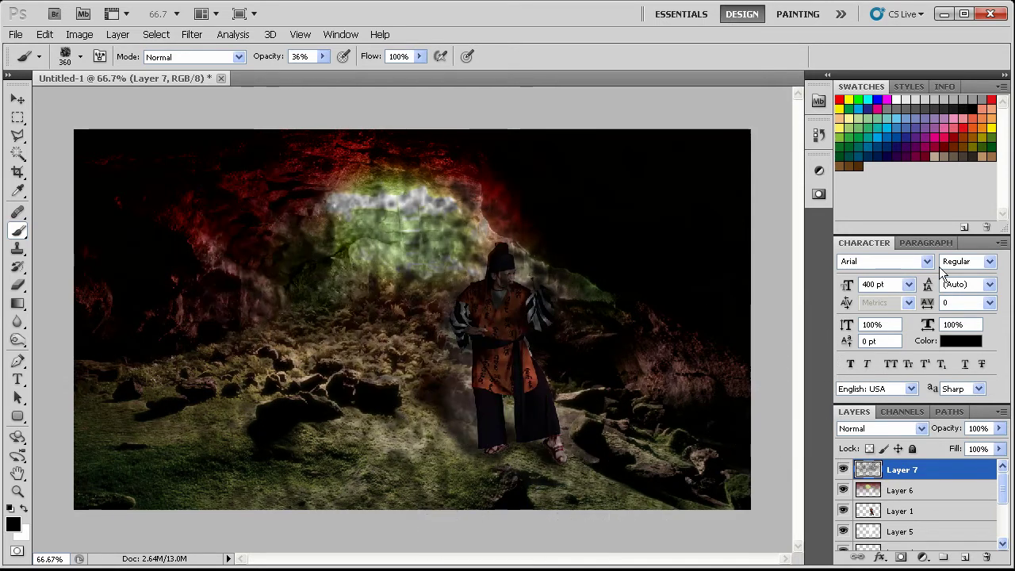
Lock Layer 7's image pixels, compare its blend modes, and set it to Soft Light.
{"action": "left_click", "coordinate": [884, 448]}
{"action": "key", "text": "Down"}
{"action": "key", "text": "Down"}
{"action": "key", "text": "Down"}
{"action": "key", "text": "Down"}
{"action": "key", "text": "Down"}
{"action": "key", "text": "Down"}
{"action": "key", "text": "Down"}
{"action": "key", "text": "Down"}
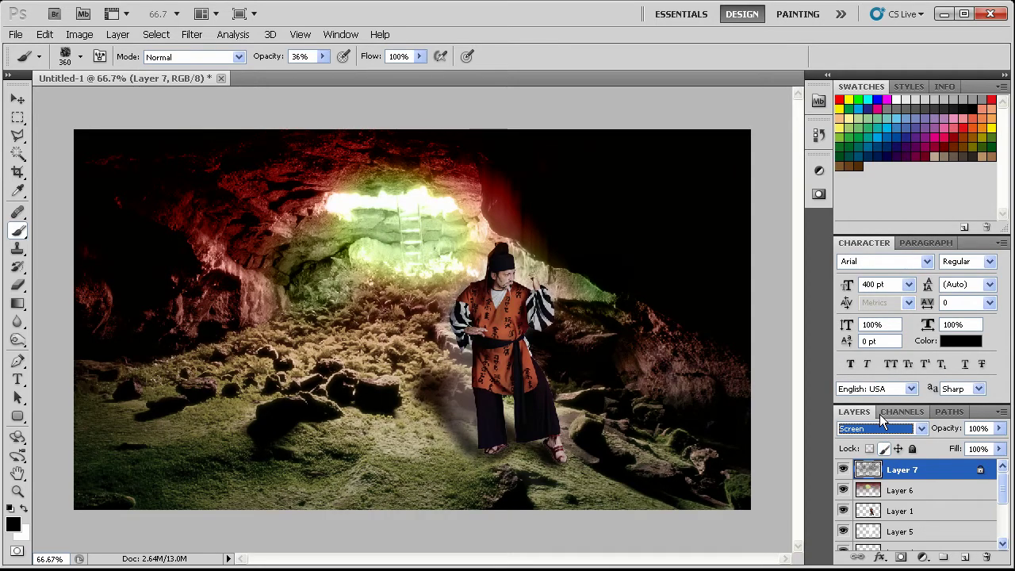
{"action": "key", "text": "Down"}
{"action": "key", "text": "Down"}
{"action": "key", "text": "Down"}
{"action": "key", "text": "Down"}
{"action": "key", "text": "Down"}
{"action": "key", "text": "Down"}
{"action": "key", "text": "Up"}
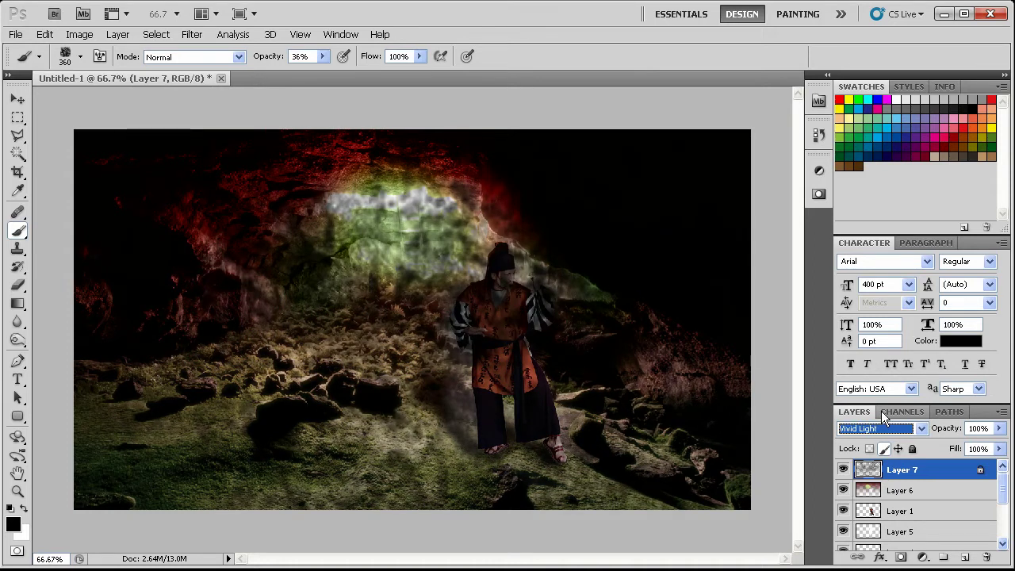
{"action": "key", "text": "Up"}
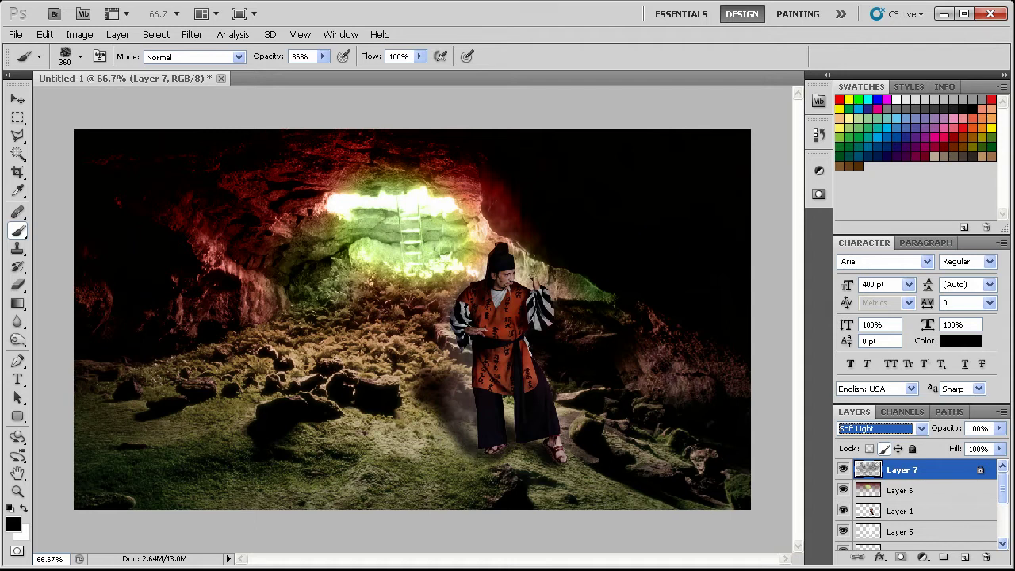
{"action": "key", "text": "Return"}
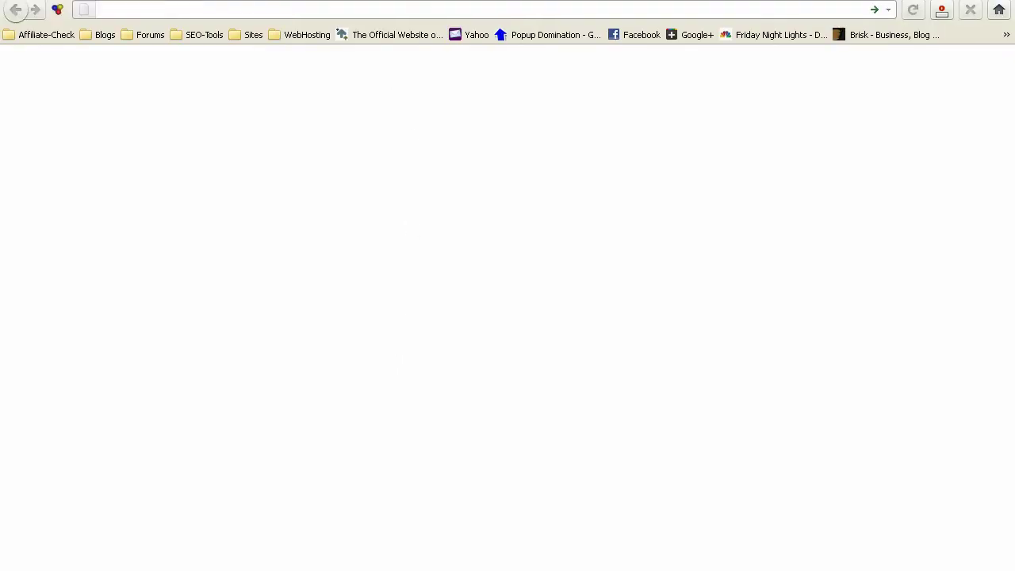
Switch to the web browser and search Google Images for "grunge textures".
{"action": "type", "text": "grunge "}
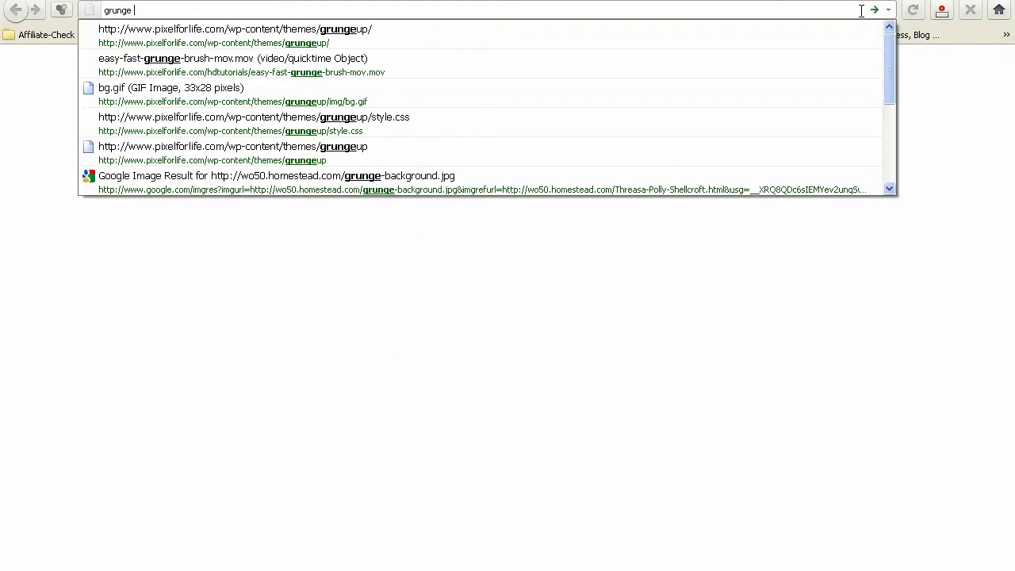
{"action": "type", "text": "textures"}
{"action": "key", "text": "Return"}
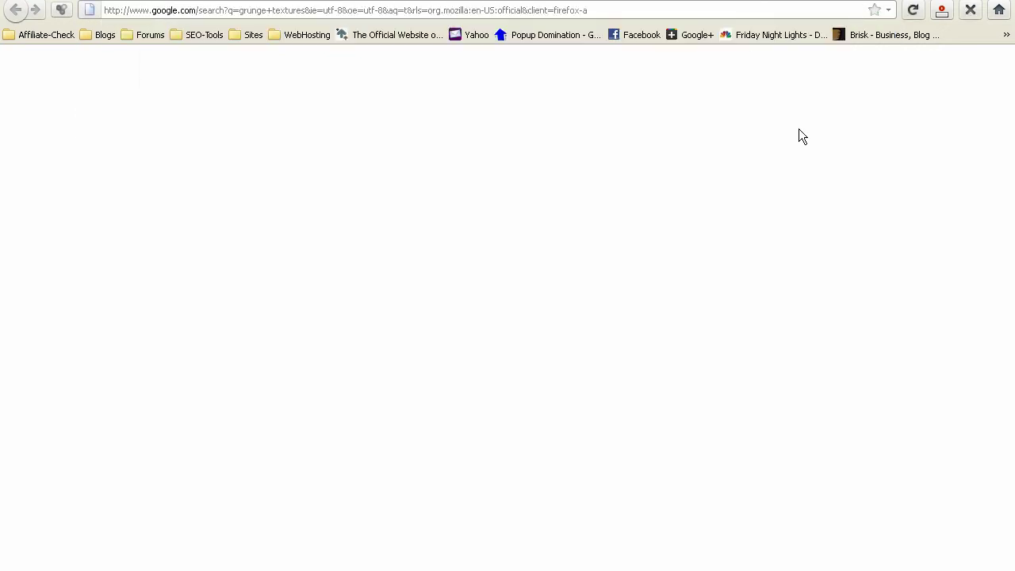
{"action": "left_click", "coordinate": [59, 58]}
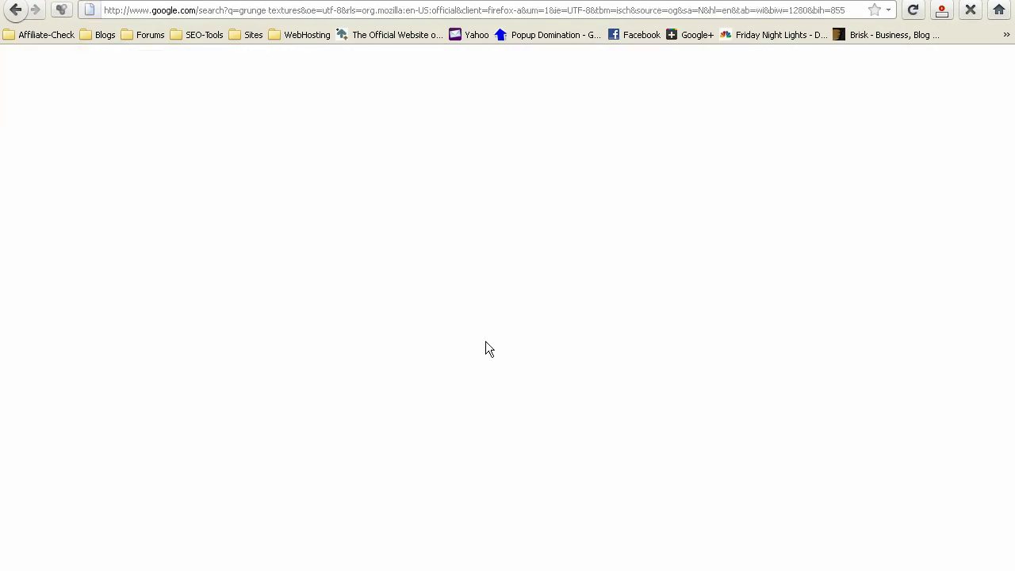
{"action": "scroll", "coordinate": [603, 292], "scroll_direction": "down", "scroll_amount": 2}
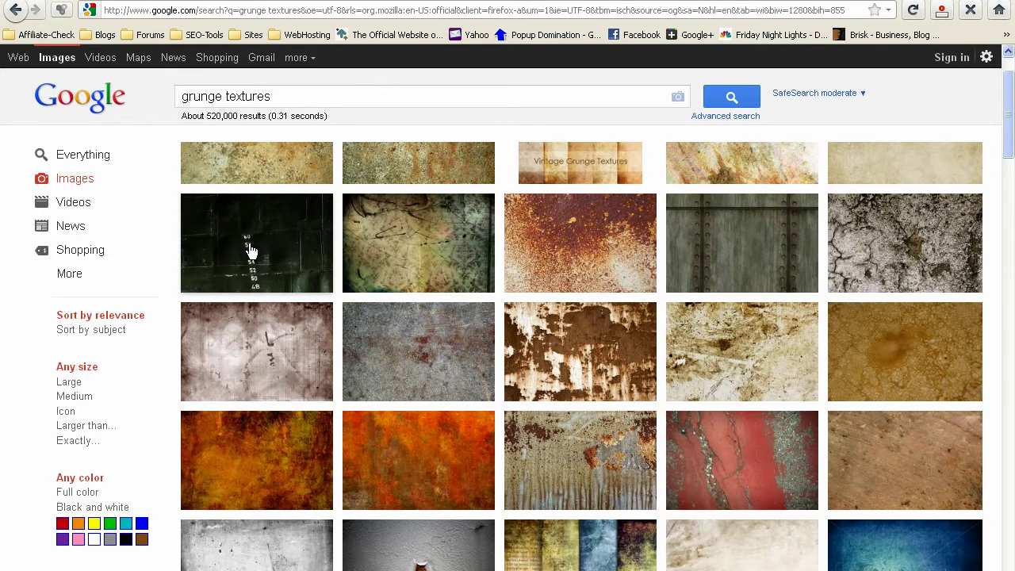
Open the dark steel grunge texture with the painted white numbers and copy the image.
{"action": "left_click", "coordinate": [257, 269]}
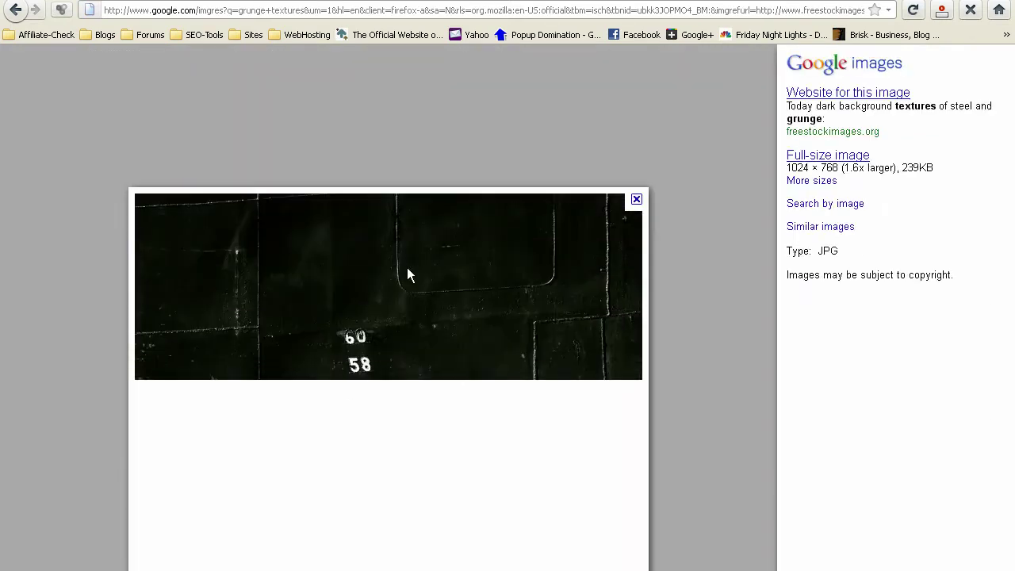
{"action": "left_click", "coordinate": [839, 156]}
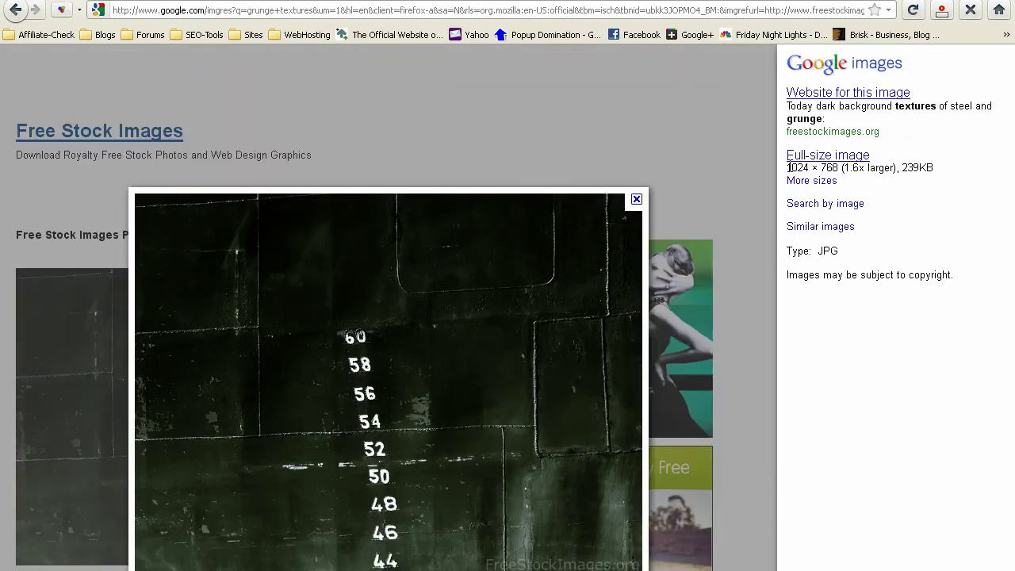
{"action": "right_click", "coordinate": [388, 282]}
{"action": "left_click", "coordinate": [429, 290]}
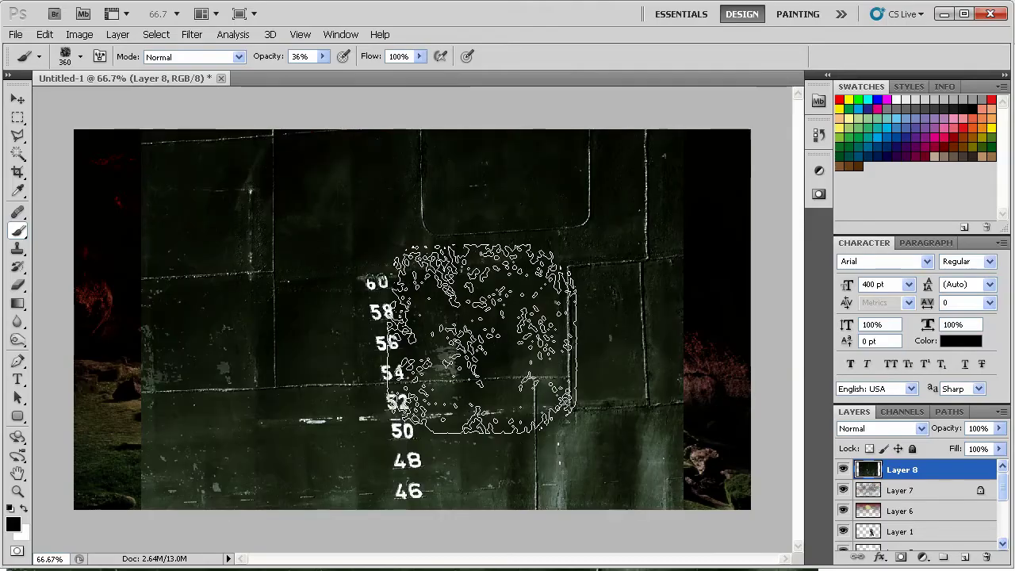
Stretch the pasted grunge texture on Layer 8 horizontally to cover the full width of the canvas.
{"action": "key", "text": "ctrl+d"}
{"action": "key", "text": "ctrl+t"}
{"action": "left_click_drag", "start_coordinate": [683, 332], "coordinate": [755, 331]}
{"action": "key", "text": "Return"}
Compare lightening and darkening blend modes on the grunge texture layer and set it to Screen.
{"action": "left_click", "coordinate": [860, 429]}
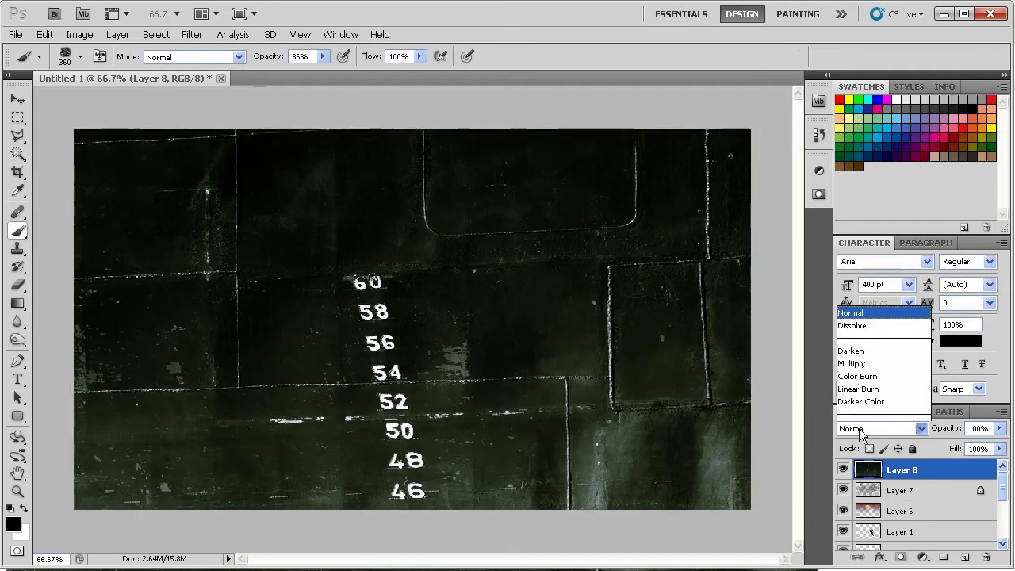
{"action": "left_click", "coordinate": [860, 429]}
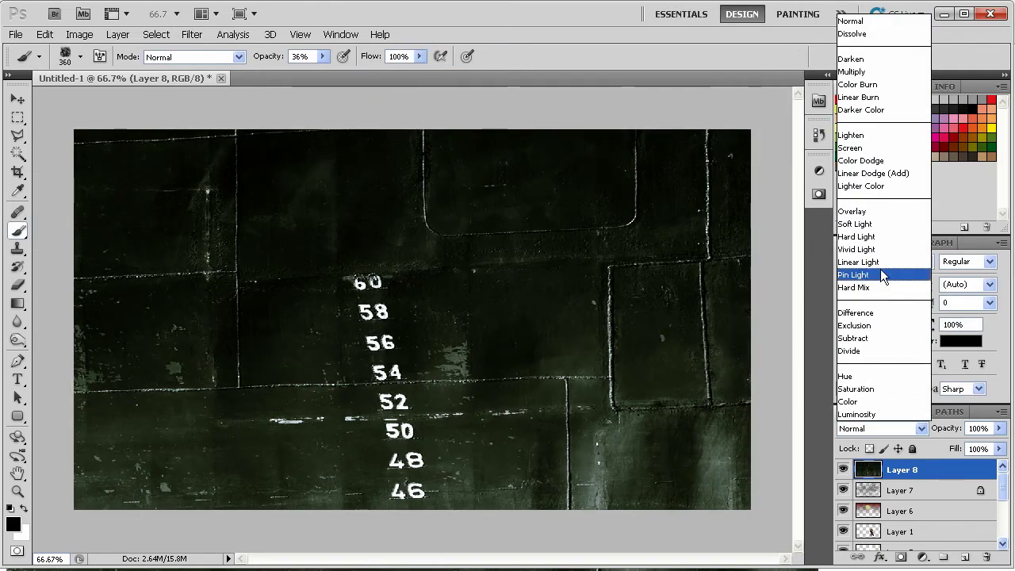
{"action": "left_click", "coordinate": [853, 211]}
{"action": "key", "text": "Up"}
{"action": "key", "text": "Up"}
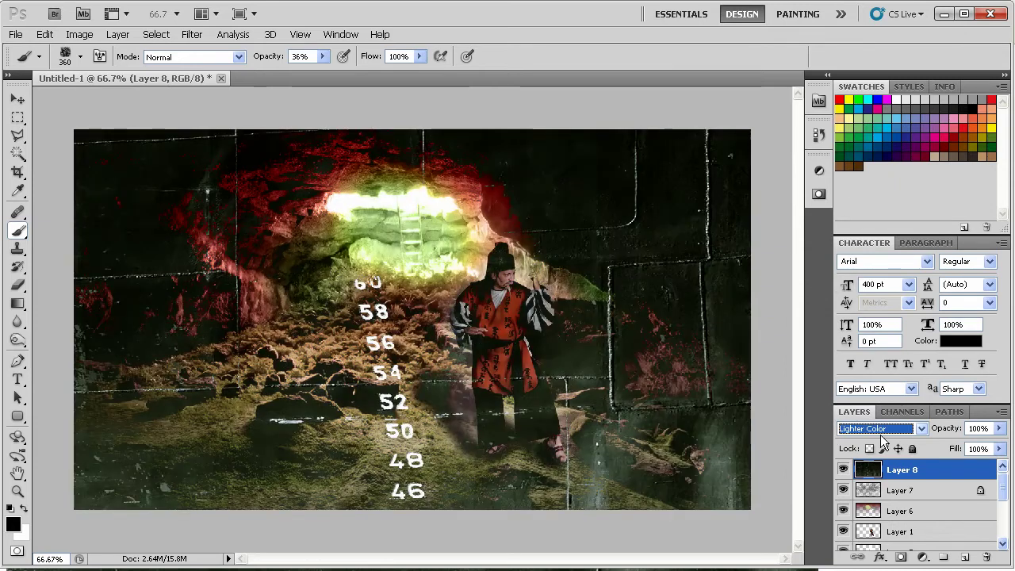
{"action": "key", "text": "Down"}
{"action": "key", "text": "Up"}
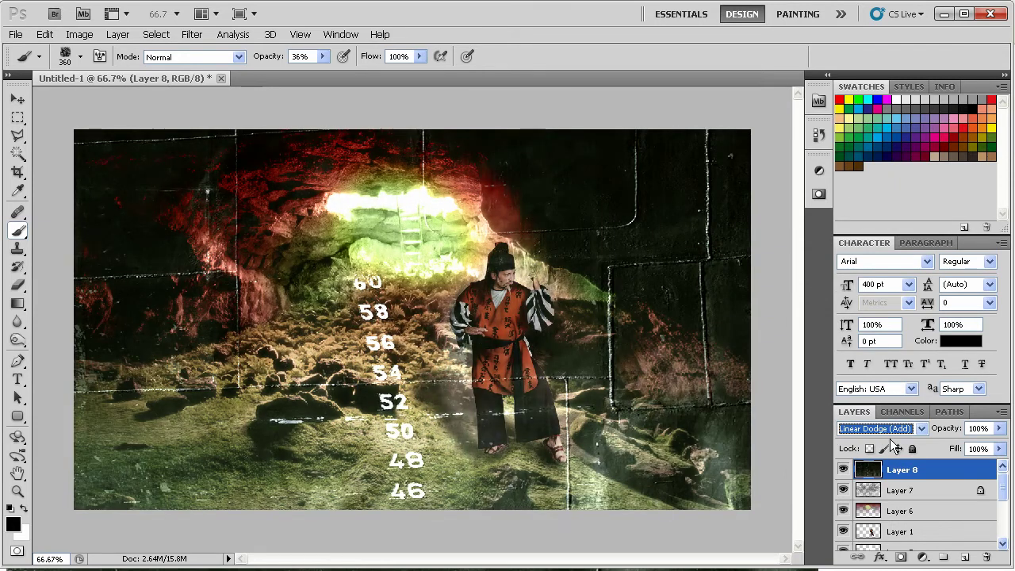
{"action": "key", "text": "Down"}
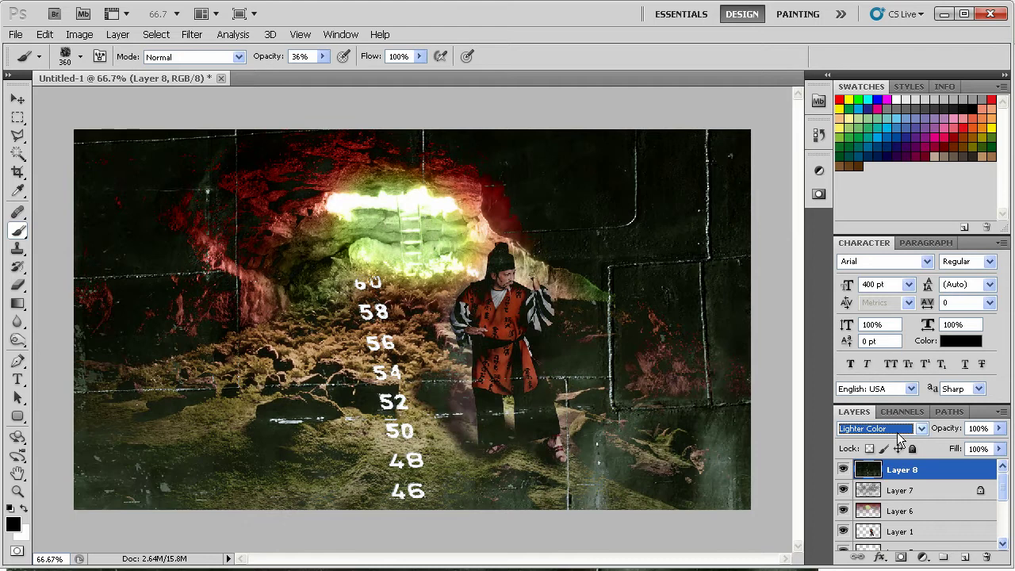
{"action": "key", "text": "Up"}
{"action": "key", "text": "Up"}
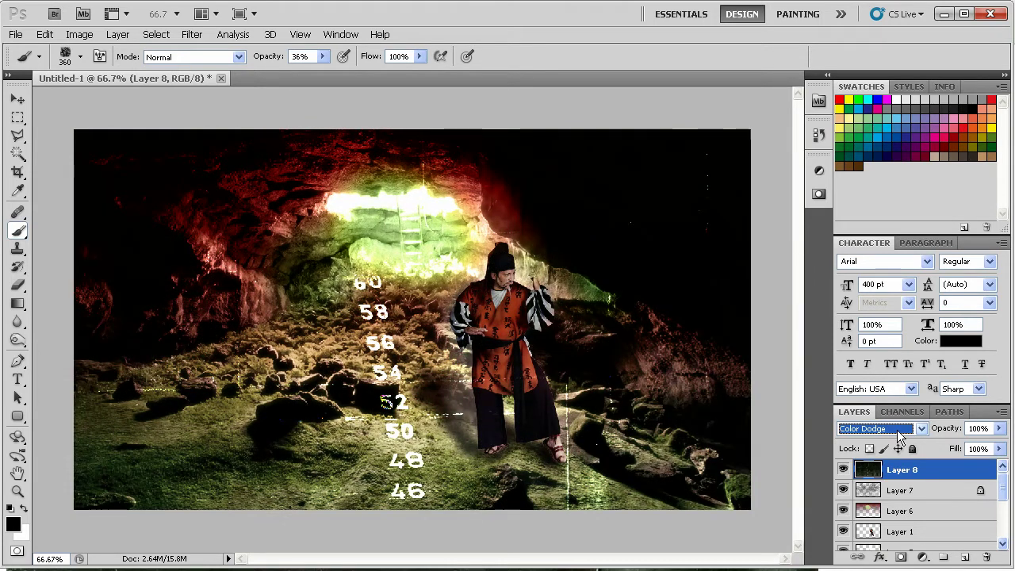
{"action": "key", "text": "Up"}
{"action": "key", "text": "Up"}
{"action": "key", "text": "Up"}
{"action": "key", "text": "Up"}
{"action": "key", "text": "Up"}
{"action": "key", "text": "Up"}
{"action": "key", "text": "Up"}
{"action": "key", "text": "Up"}
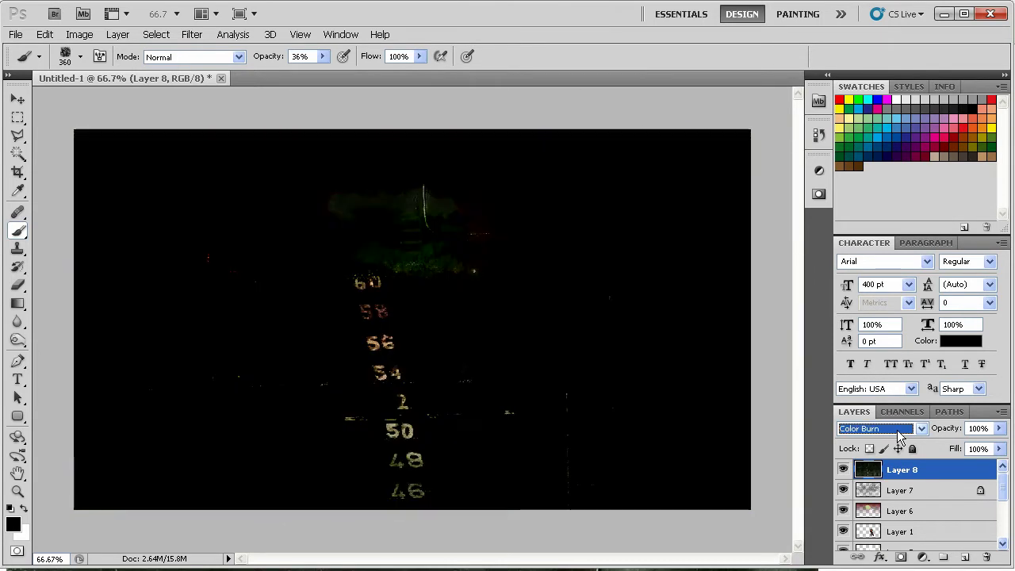
{"action": "key", "text": "Down"}
{"action": "key", "text": "Down"}
{"action": "key", "text": "Down"}
{"action": "key", "text": "Down"}
{"action": "key", "text": "Down"}
{"action": "key", "text": "Down"}
{"action": "key", "text": "Down"}
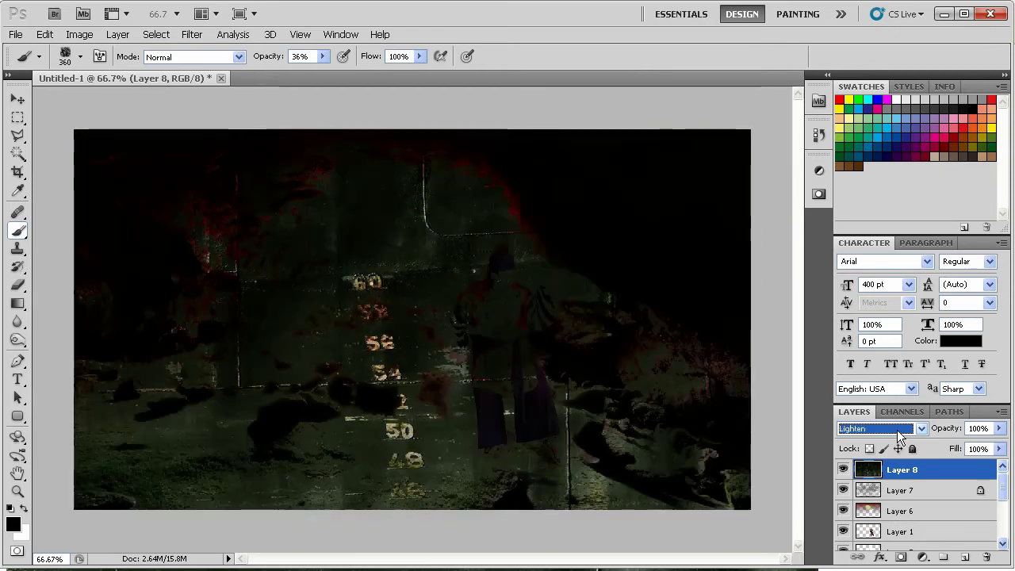
{"action": "key", "text": "Down"}
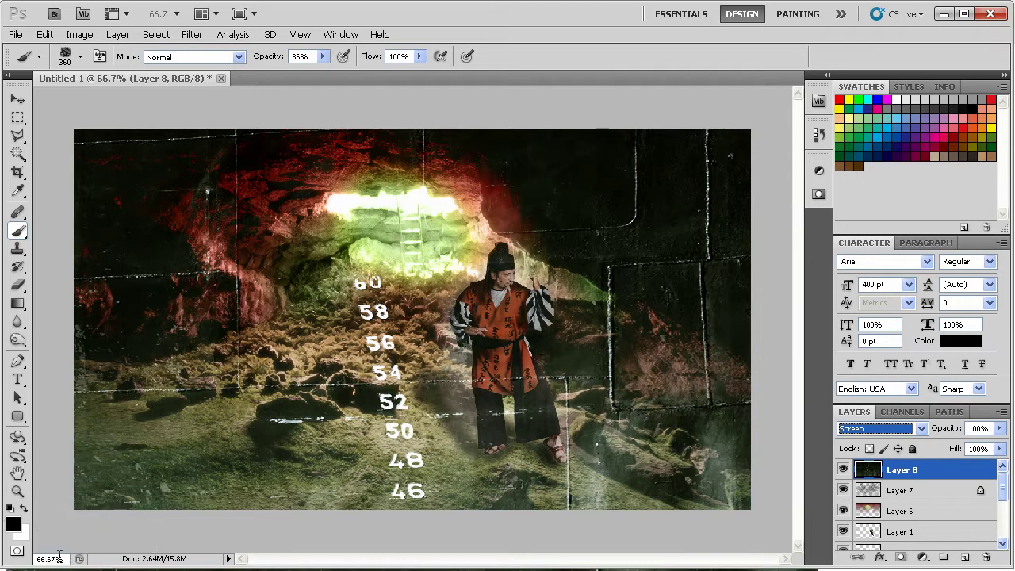
Examine the textured composite at 100% and 66.7% zoom, especially around the man and the cave opening.
{"action": "left_click", "coordinate": [17, 491]}
{"action": "right_click", "coordinate": [288, 343]}
{"action": "left_click", "coordinate": [329, 360]}
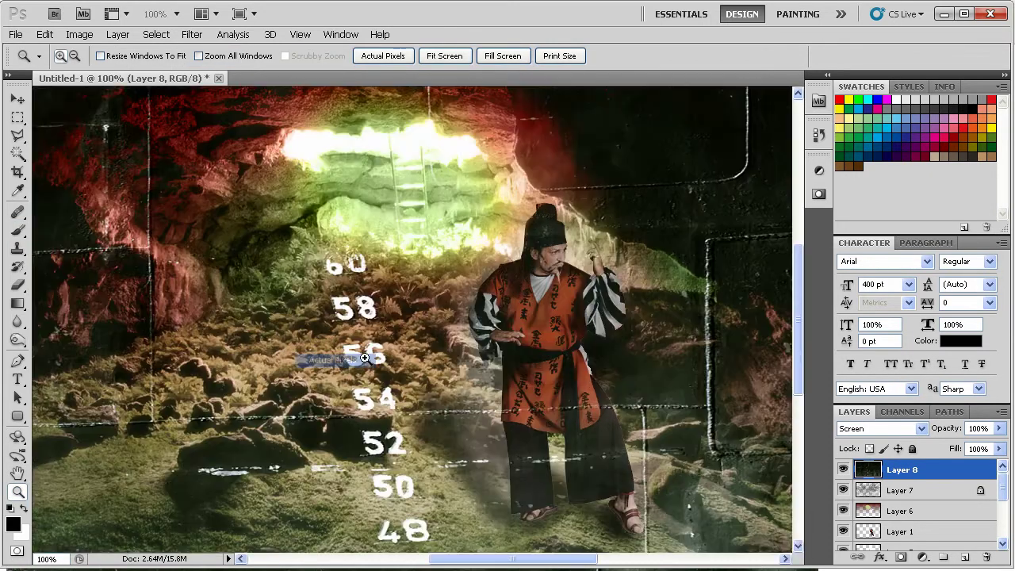
{"action": "left_click_drag", "start_coordinate": [595, 315], "coordinate": [649, 307]}
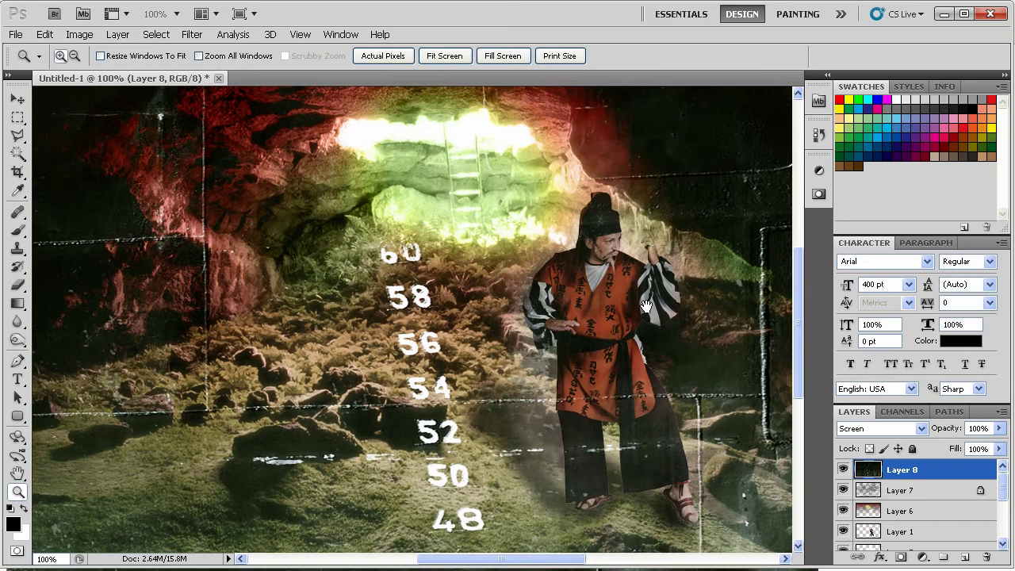
{"action": "key", "text": "alt"}
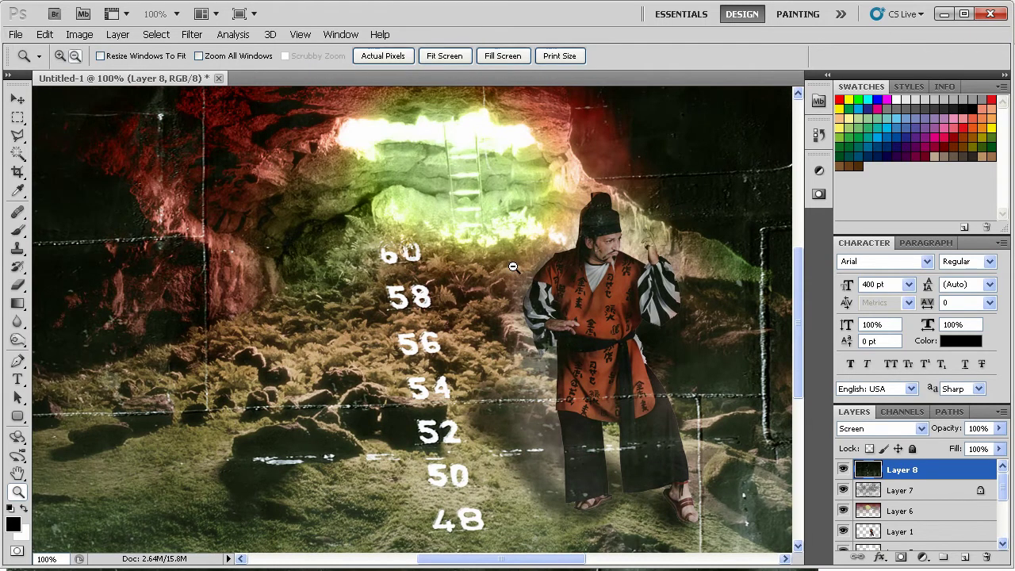
{"action": "left_click", "coordinate": [513, 267], "text": "alt"}
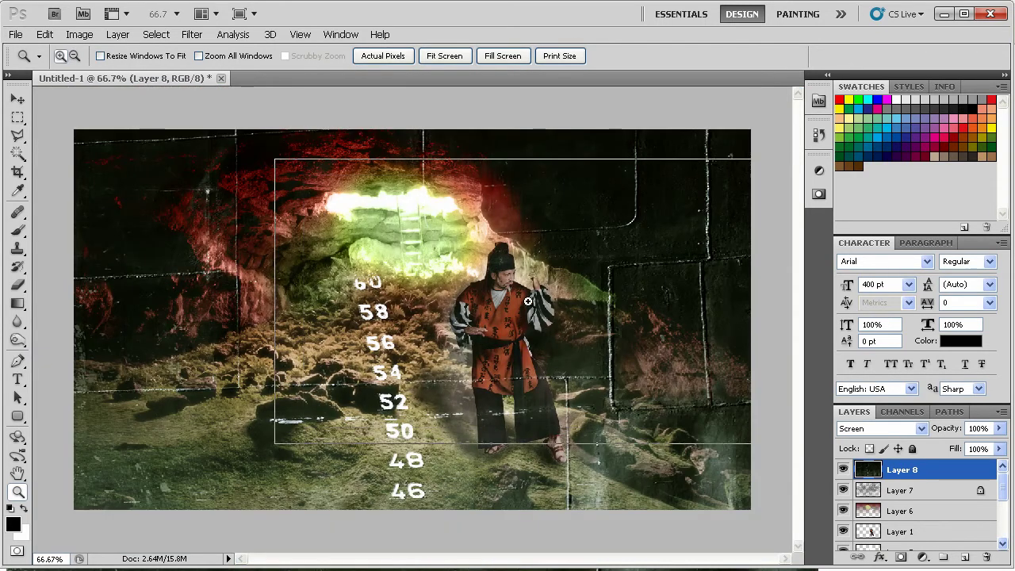
{"action": "left_click", "coordinate": [527, 302]}
{"action": "left_click", "coordinate": [527, 302]}
{"action": "left_click", "coordinate": [495, 257], "text": "alt"}
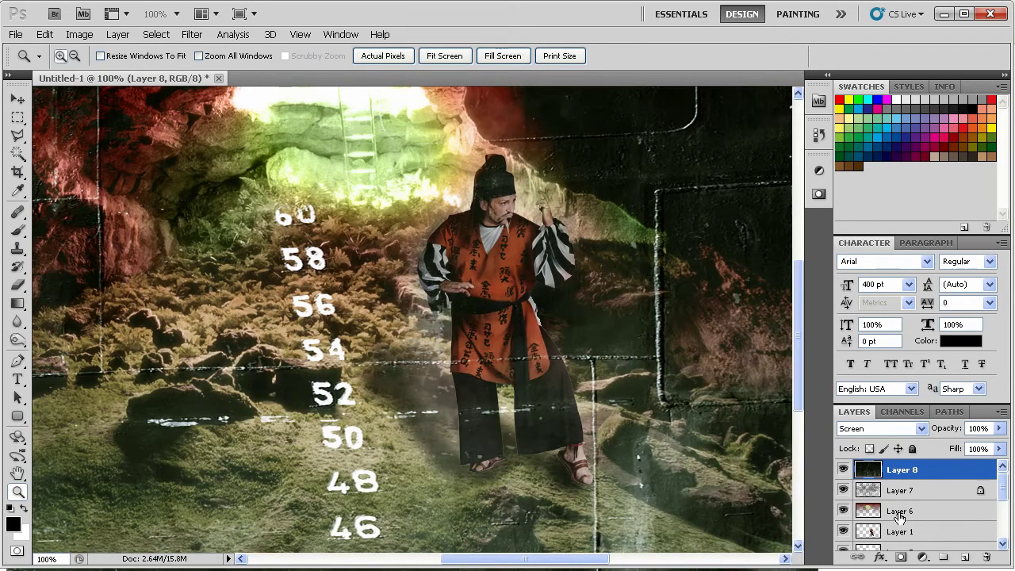
Add a new empty layer directly above Layer 1 for painting a light effect at the man's raised hand.
{"action": "left_click", "coordinate": [939, 530]}
{"action": "left_click", "coordinate": [965, 559]}
{"action": "left_click_drag", "start_coordinate": [522, 185], "coordinate": [575, 249]}
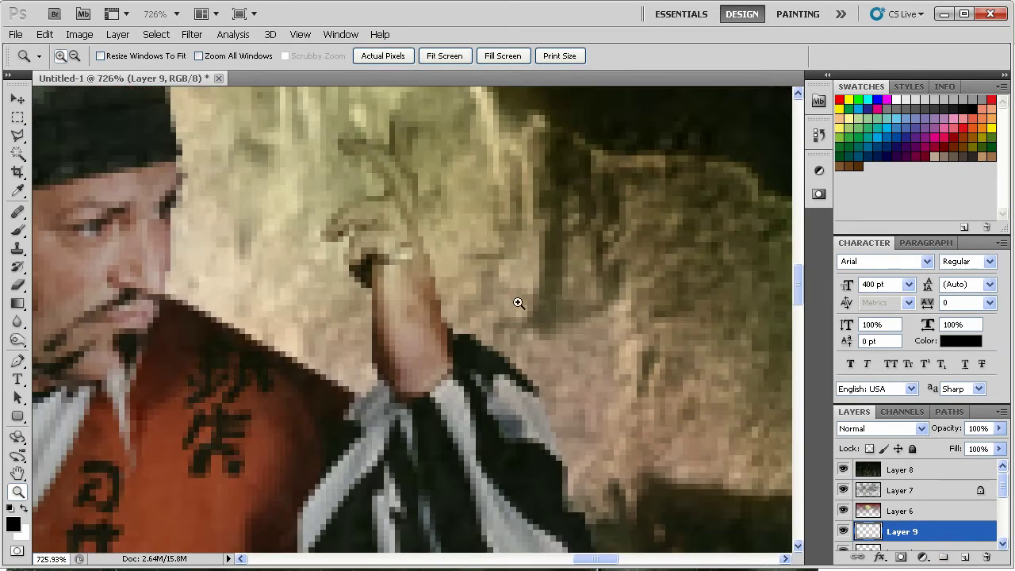
{"action": "left_click_drag", "start_coordinate": [442, 342], "coordinate": [537, 354]}
{"action": "key", "text": "b"}
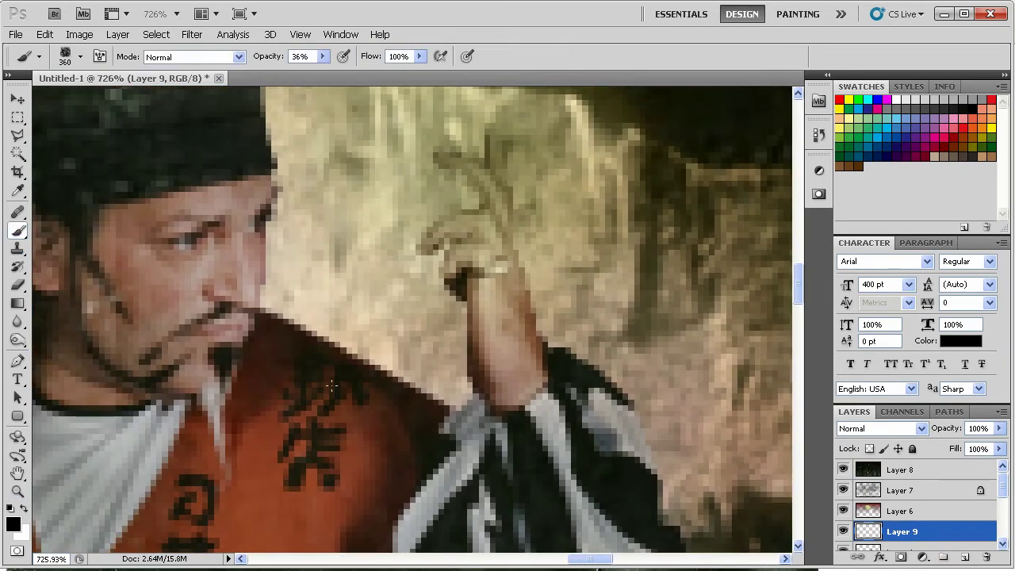
Make white the painting colour, restore the default brush set and choose the soft round 13 px brush.
{"action": "key", "text": "x"}
{"action": "right_click", "coordinate": [359, 262]}
{"action": "left_click", "coordinate": [542, 270]}
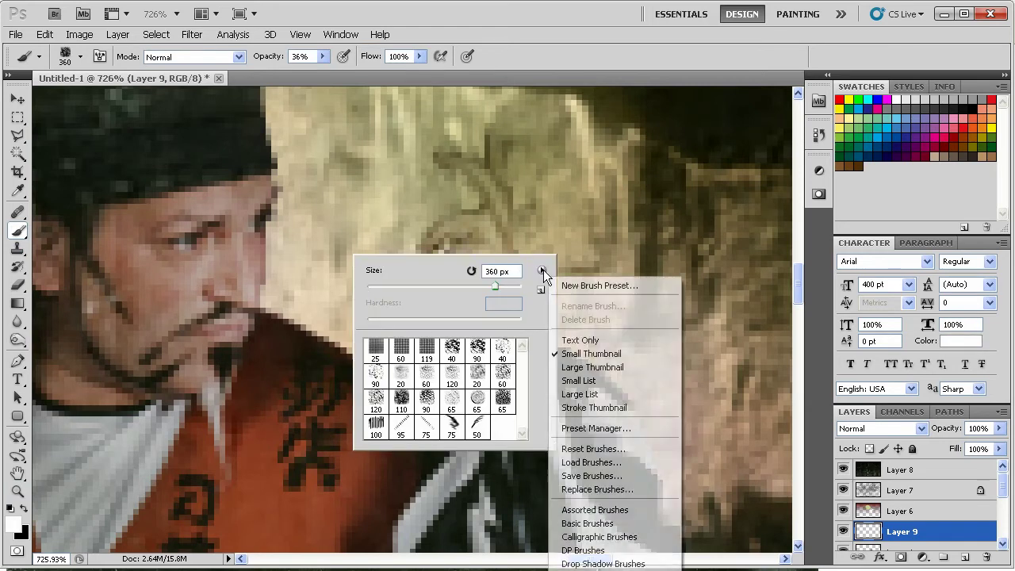
{"action": "left_click", "coordinate": [594, 449]}
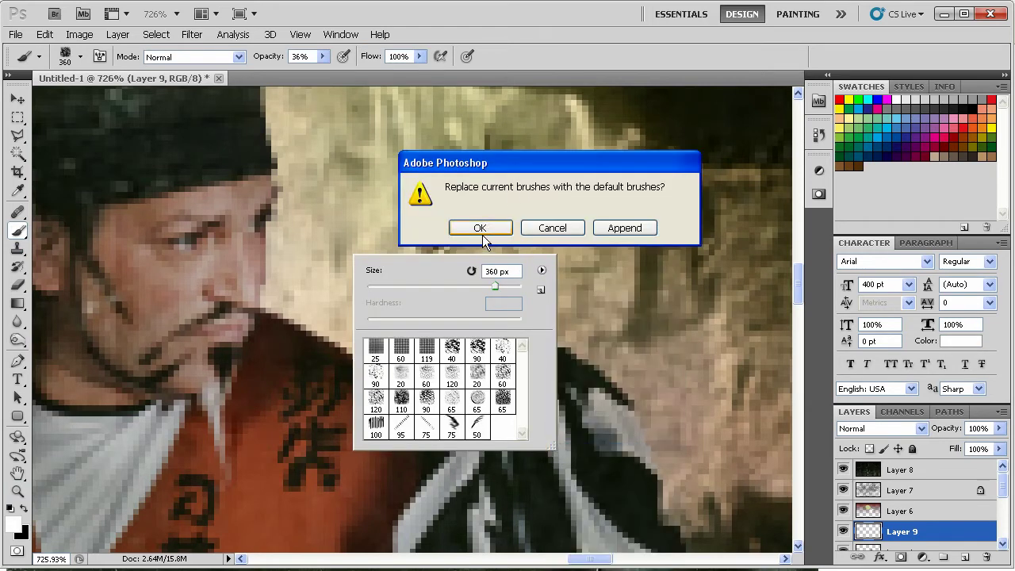
{"action": "left_click", "coordinate": [481, 230]}
{"action": "left_click", "coordinate": [376, 351]}
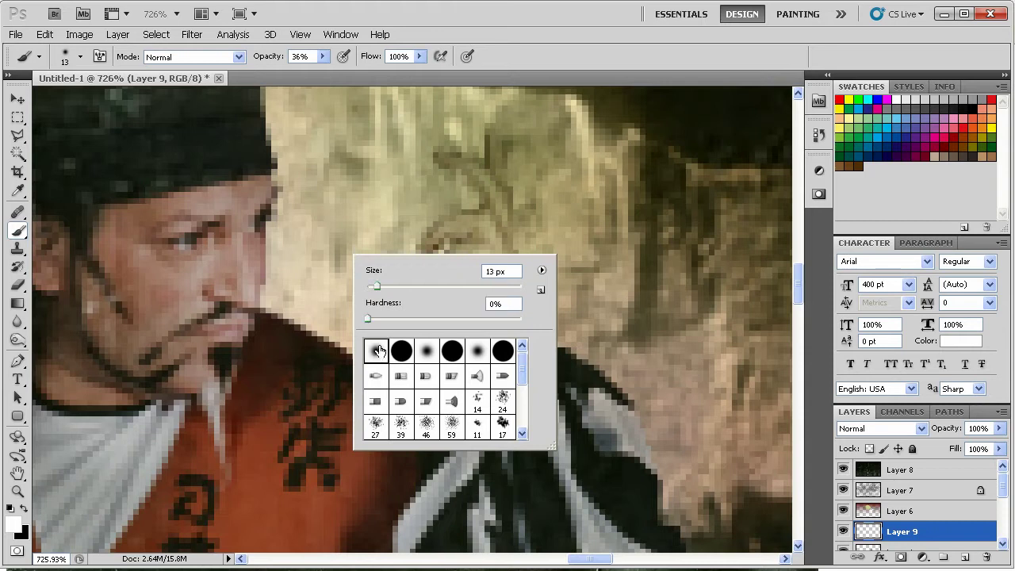
Undo the faint test stroke and paint a solid white glowing ball beside the raised hand at 100% brush opacity.
{"action": "mouse_move", "coordinate": [487, 349]}
{"action": "left_mouse_down"}
{"action": "mouse_move", "coordinate": [484, 294]}
{"action": "mouse_move", "coordinate": [447, 245]}
{"action": "mouse_move", "coordinate": [438, 282]}
{"action": "mouse_move", "coordinate": [397, 333]}
{"action": "mouse_move", "coordinate": [431, 325]}
{"action": "left_mouse_up"}
{"action": "key", "text": "ctrl+z"}
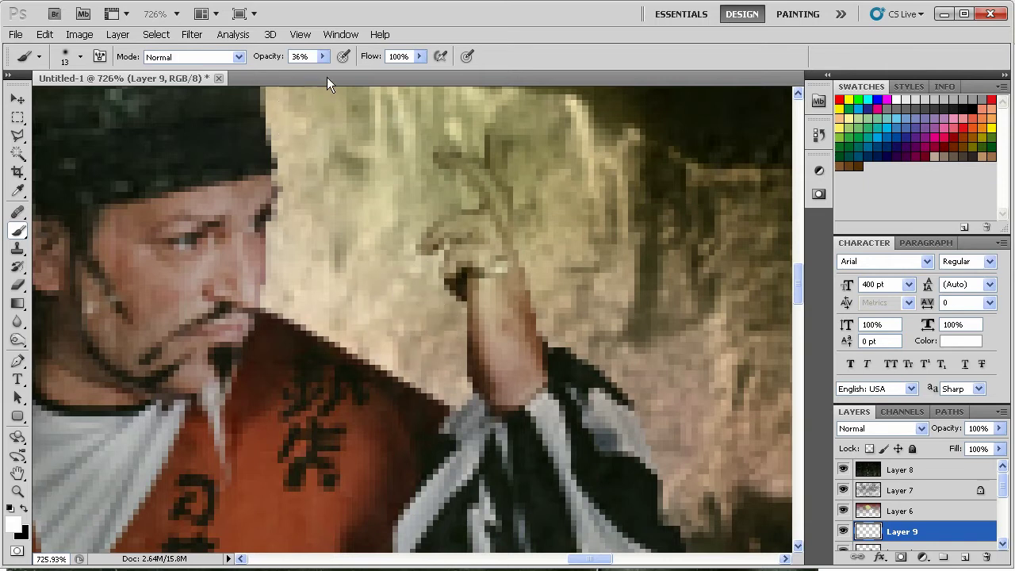
{"action": "mouse_move", "coordinate": [413, 341]}
{"action": "left_mouse_down"}
{"action": "mouse_move", "coordinate": [437, 306]}
{"action": "mouse_move", "coordinate": [399, 322]}
{"action": "mouse_move", "coordinate": [401, 301]}
{"action": "mouse_move", "coordinate": [386, 286]}
{"action": "mouse_move", "coordinate": [406, 313]}
{"action": "mouse_move", "coordinate": [386, 274]}
{"action": "mouse_move", "coordinate": [435, 299]}
{"action": "left_mouse_up"}
Paint short white rays radiating in all directions from the glowing ball with a soft 3 px brush.
{"action": "right_click", "coordinate": [339, 298]}
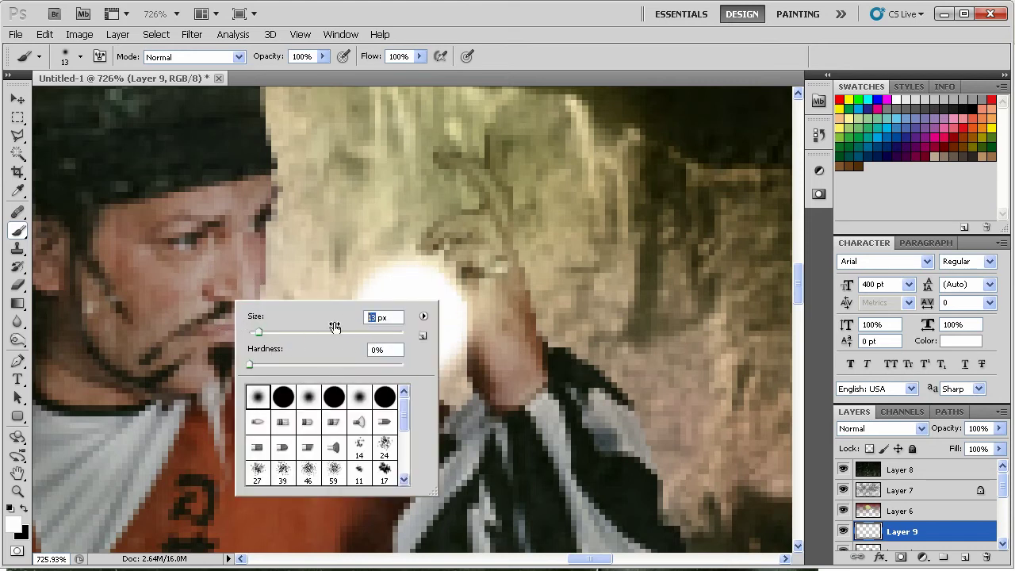
{"action": "key", "text": "Down"}
{"action": "key", "text": "Down"}
{"action": "key", "text": "Return"}
{"action": "mouse_move", "coordinate": [391, 268]}
{"action": "left_mouse_down"}
{"action": "mouse_move", "coordinate": [361, 216]}
{"action": "mouse_move", "coordinate": [390, 279]}
{"action": "left_mouse_up"}
{"action": "left_click_drag", "start_coordinate": [357, 317], "coordinate": [319, 317]}
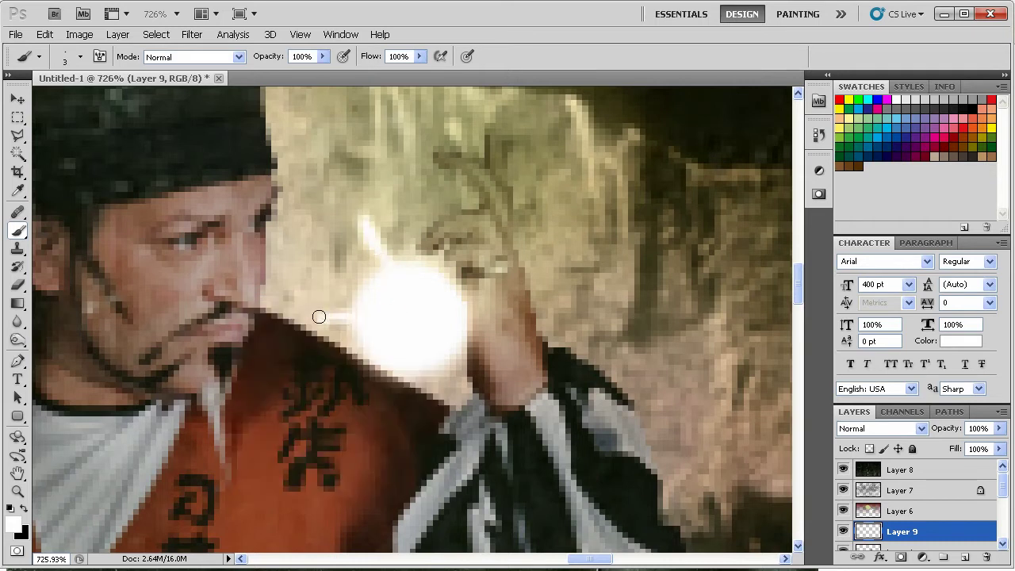
{"action": "left_click_drag", "start_coordinate": [396, 353], "coordinate": [361, 422]}
{"action": "left_click_drag", "start_coordinate": [419, 358], "coordinate": [444, 424]}
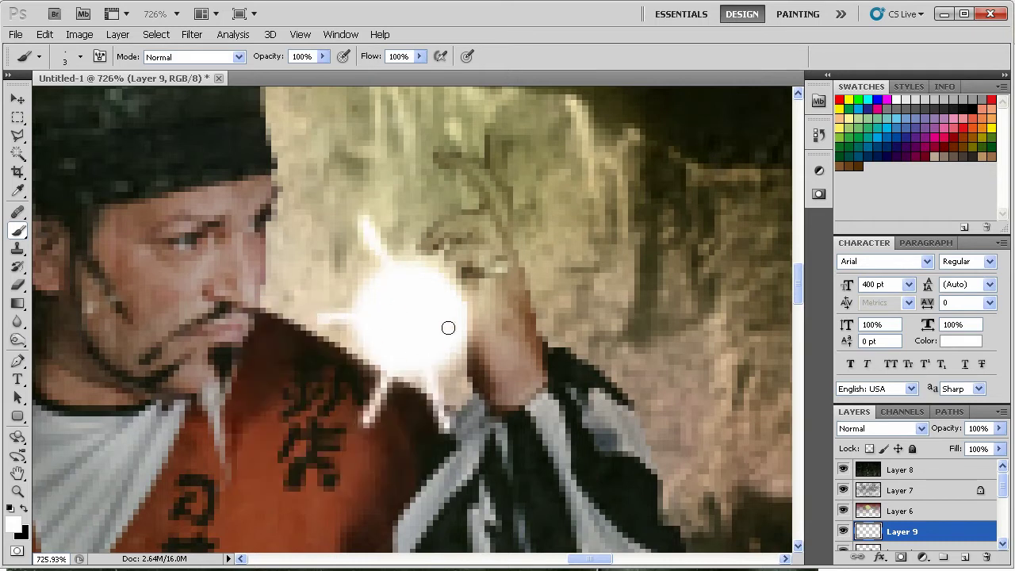
{"action": "left_click_drag", "start_coordinate": [448, 328], "coordinate": [494, 347]}
{"action": "left_click_drag", "start_coordinate": [448, 295], "coordinate": [466, 257]}
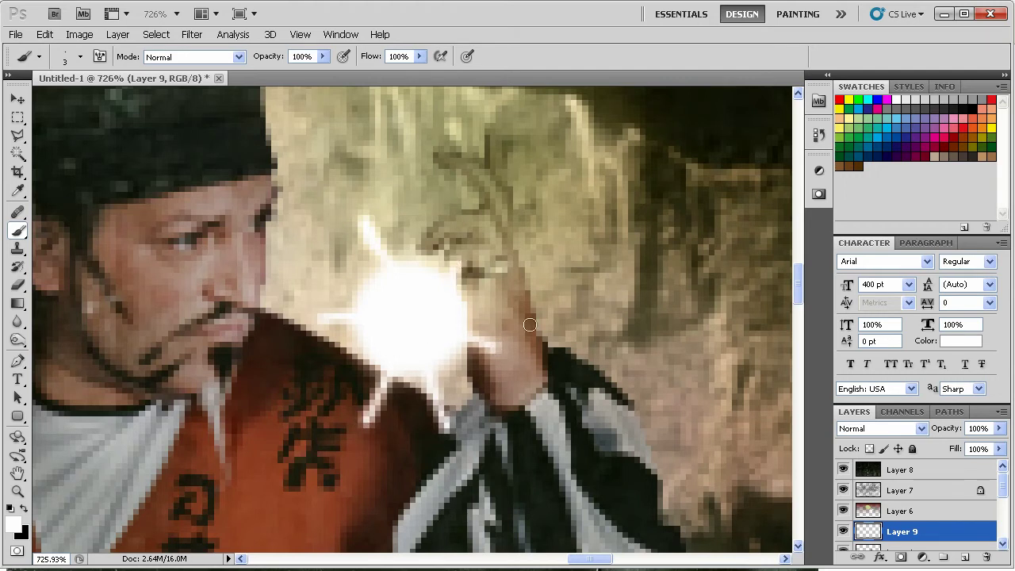
Draw a curved spiral path with the Pen tool, starting at the glowing ball and winding outward around the hand and across the head.
{"action": "left_click", "coordinate": [17, 493]}
{"action": "left_click", "coordinate": [399, 307], "text": "alt"}
{"action": "left_click", "coordinate": [451, 320], "text": "alt"}
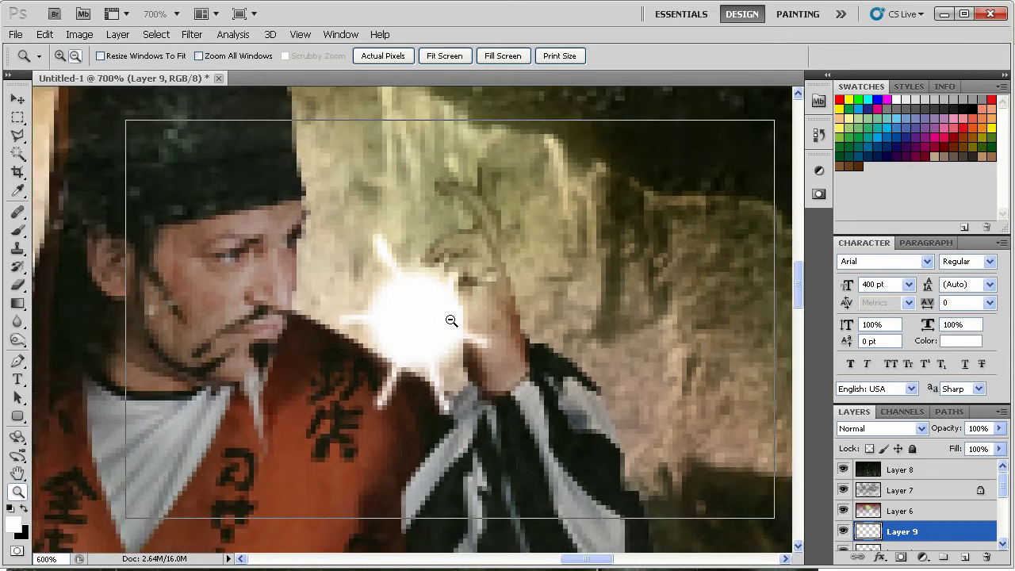
{"action": "left_click", "coordinate": [451, 321], "text": "alt"}
{"action": "left_click", "coordinate": [199, 329], "text": "alt"}
{"action": "left_click", "coordinate": [18, 362]}
{"action": "left_click", "coordinate": [19, 363]}
{"action": "left_click", "coordinate": [80, 356]}
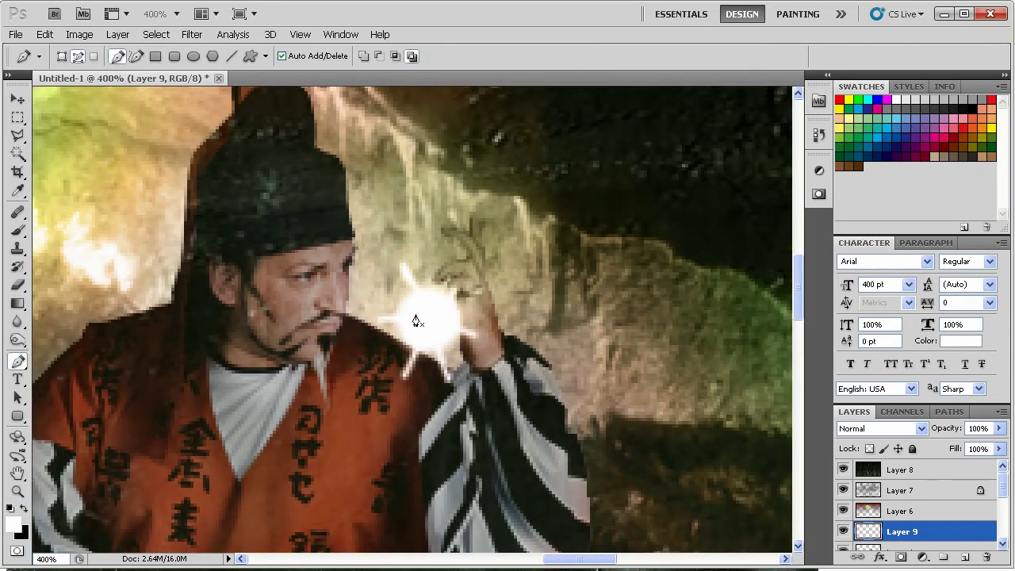
{"action": "left_click_drag", "start_coordinate": [366, 215], "coordinate": [403, 161]}
{"action": "left_click_drag", "start_coordinate": [508, 171], "coordinate": [554, 202]}
{"action": "left_click_drag", "start_coordinate": [620, 273], "coordinate": [627, 363]}
{"action": "left_click_drag", "start_coordinate": [561, 403], "coordinate": [523, 419]}
{"action": "left_click_drag", "start_coordinate": [436, 413], "coordinate": [389, 408]}
{"action": "left_click_drag", "start_coordinate": [346, 381], "coordinate": [322, 358]}
{"action": "left_click_drag", "start_coordinate": [302, 277], "coordinate": [303, 197]}
{"action": "left_click_drag", "start_coordinate": [364, 140], "coordinate": [382, 134]}
{"action": "left_click", "coordinate": [498, 119]}
{"action": "left_click", "coordinate": [602, 149]}
{"action": "left_click", "coordinate": [659, 213]}
{"action": "left_click_drag", "start_coordinate": [693, 299], "coordinate": [694, 391]}
{"action": "left_click_drag", "start_coordinate": [633, 460], "coordinate": [476, 476]}
{"action": "left_click_drag", "start_coordinate": [411, 472], "coordinate": [365, 460]}
{"action": "left_click_drag", "start_coordinate": [304, 421], "coordinate": [267, 333]}
{"action": "left_click_drag", "start_coordinate": [252, 256], "coordinate": [247, 222]}
{"action": "left_click_drag", "start_coordinate": [249, 185], "coordinate": [271, 153]}
{"action": "left_click_drag", "start_coordinate": [304, 119], "coordinate": [334, 106]}
{"action": "left_click", "coordinate": [435, 97]}
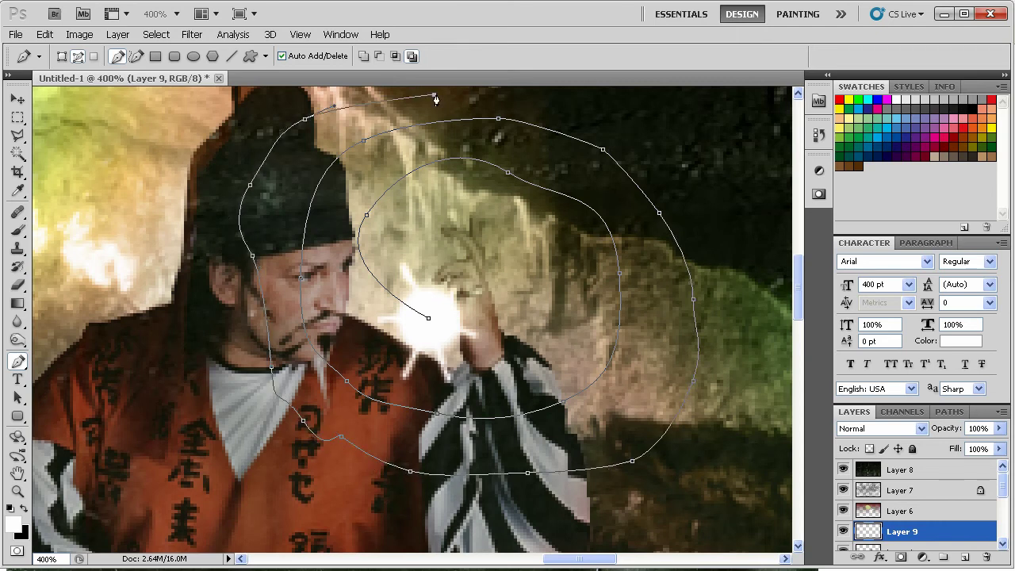
Add a new layer above Layer 9 and set up a hard round 1 px brush with 100% hardness.
{"action": "left_click", "coordinate": [976, 449]}
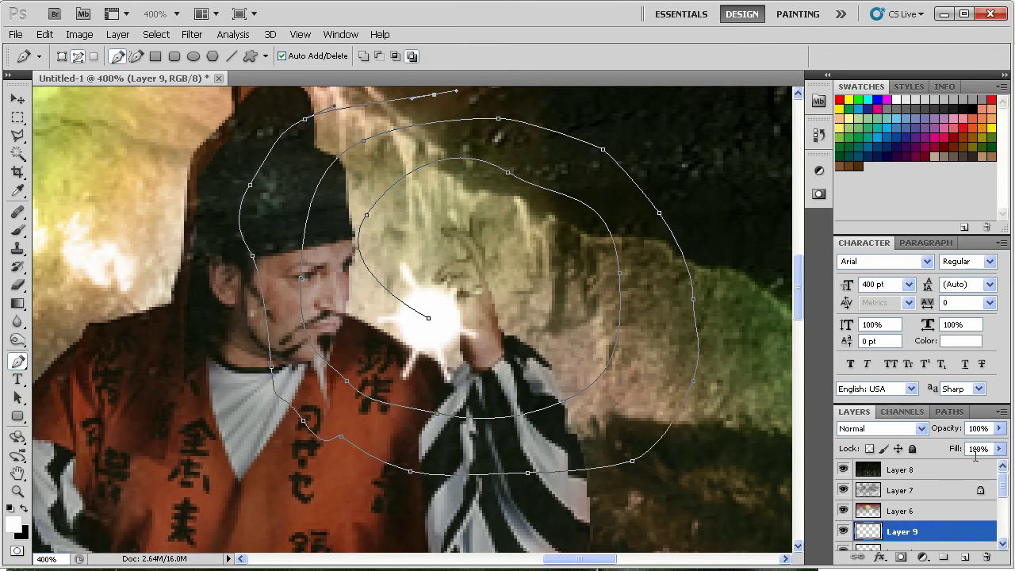
{"action": "left_click", "coordinate": [965, 559]}
{"action": "left_click", "coordinate": [20, 230]}
{"action": "right_click", "coordinate": [362, 234]}
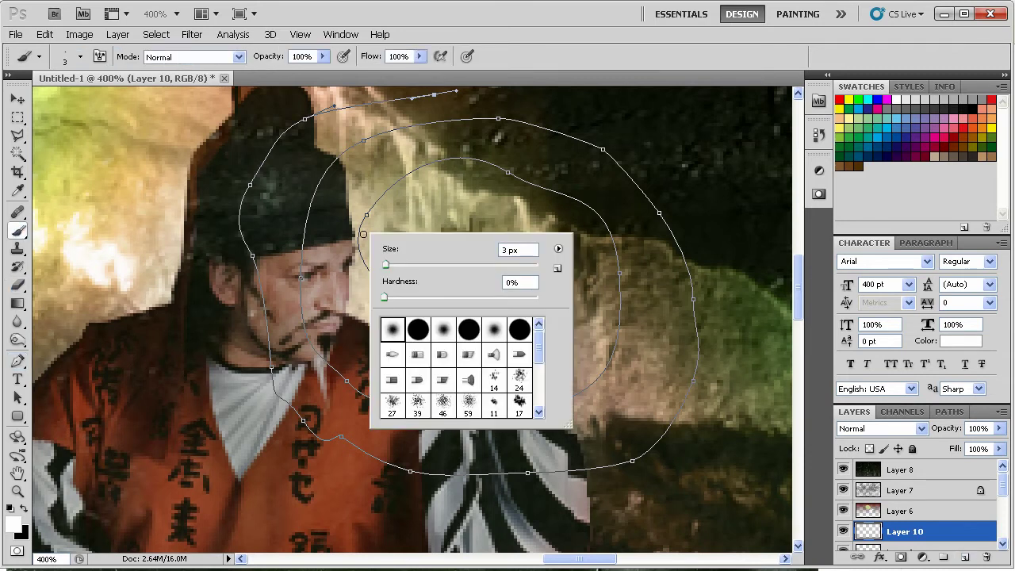
{"action": "left_click", "coordinate": [415, 333]}
{"action": "type", "text": "1"}
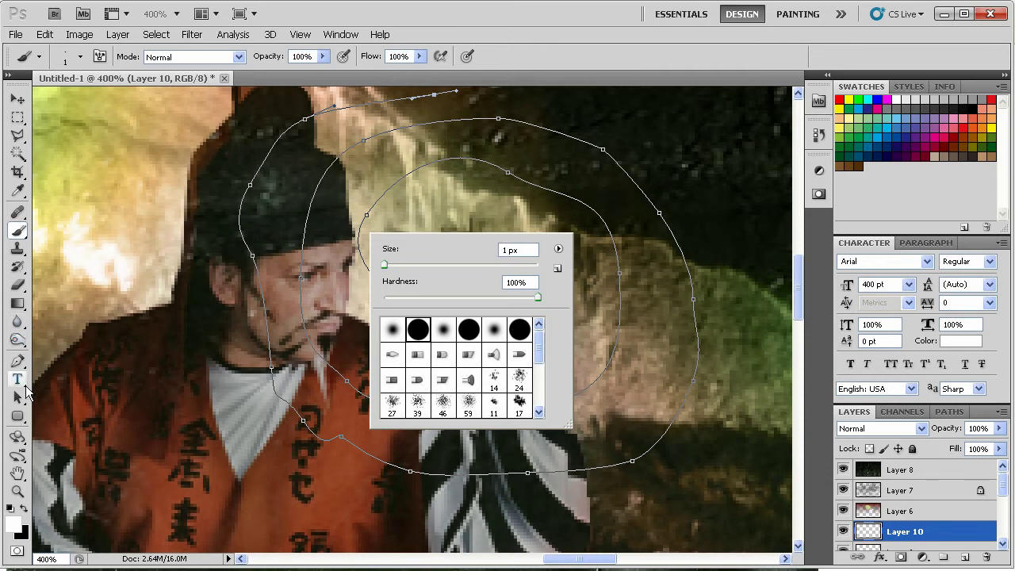
Stroke the spiral path in white on Layer 10 and delete the path.
{"action": "left_click", "coordinate": [18, 361]}
{"action": "right_click", "coordinate": [416, 251]}
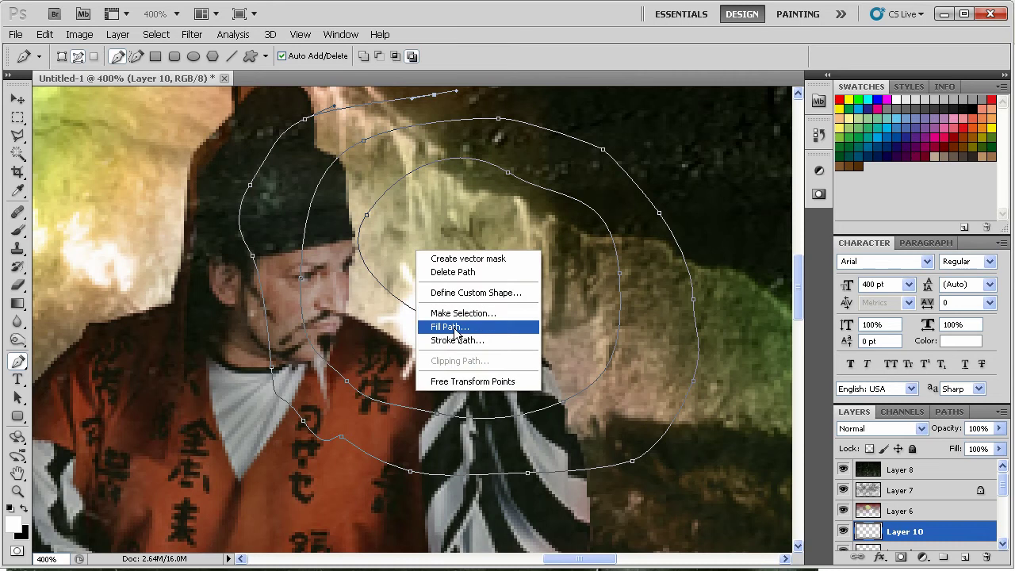
{"action": "left_click", "coordinate": [468, 340]}
{"action": "left_click", "coordinate": [429, 231]}
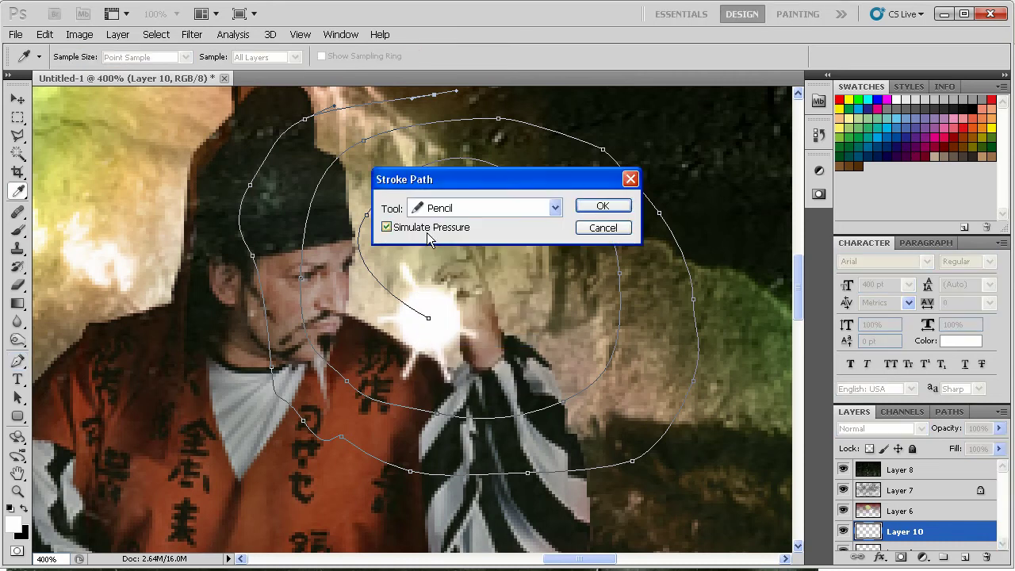
{"action": "left_click", "coordinate": [464, 209]}
{"action": "left_click", "coordinate": [448, 236]}
{"action": "left_click", "coordinate": [609, 209]}
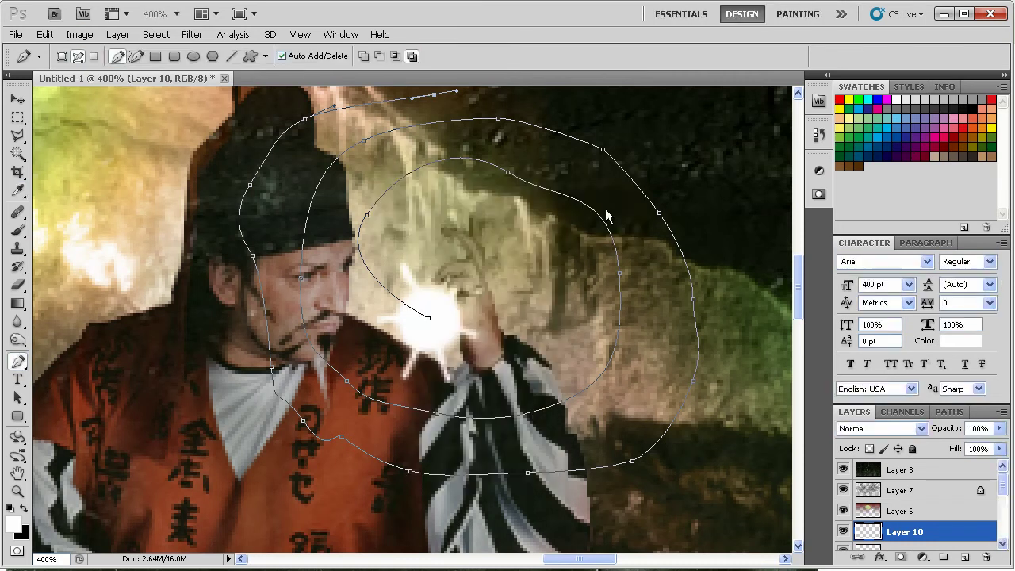
{"action": "right_click", "coordinate": [420, 265]}
{"action": "left_click", "coordinate": [456, 285]}
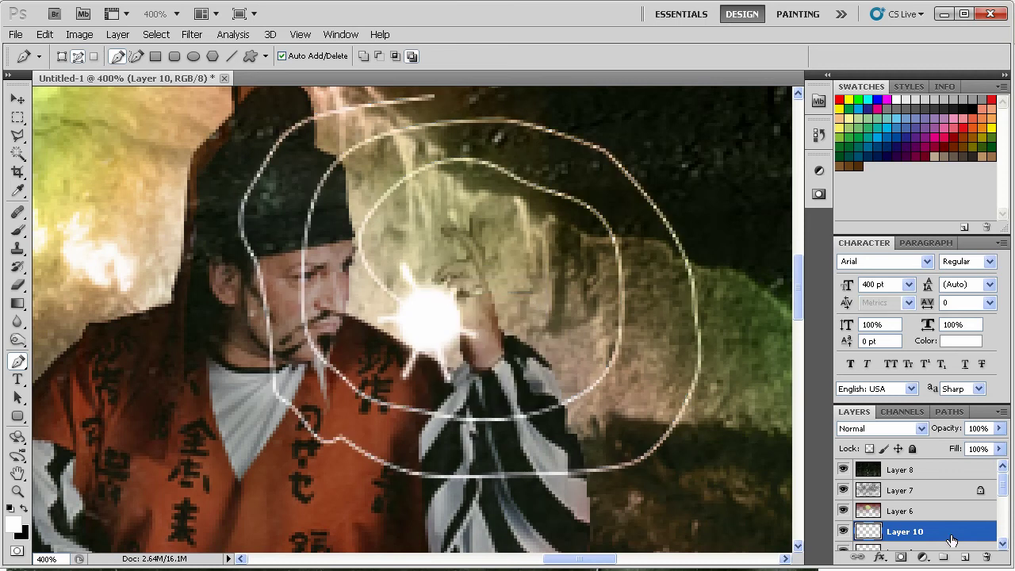
Add an Outer Glow style in saturated mint green to the spiral on Layer 10.
{"action": "double_click", "coordinate": [913, 525]}
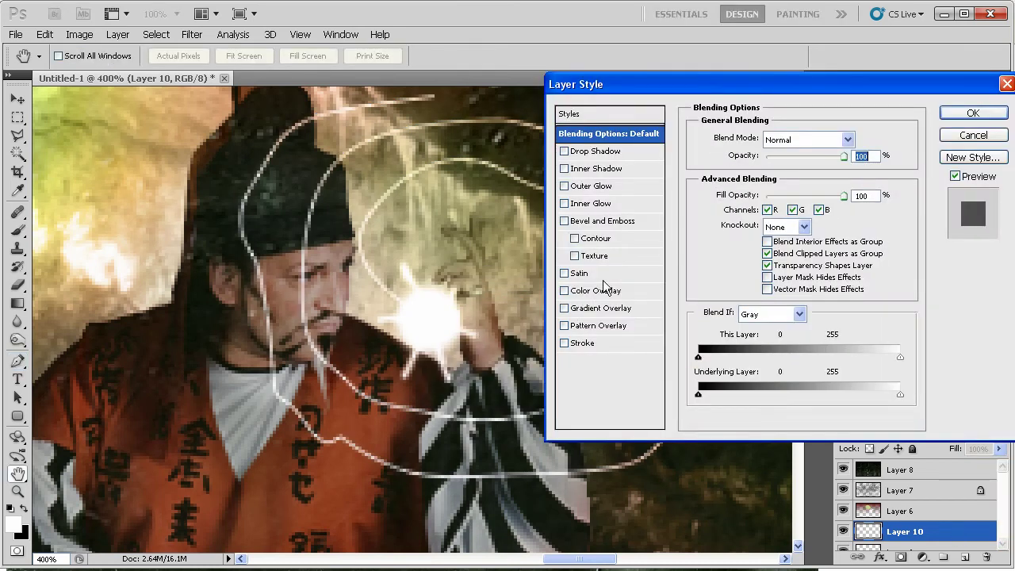
{"action": "left_click", "coordinate": [599, 187]}
{"action": "left_click", "coordinate": [730, 198]}
{"action": "left_click_drag", "start_coordinate": [679, 279], "coordinate": [680, 274]}
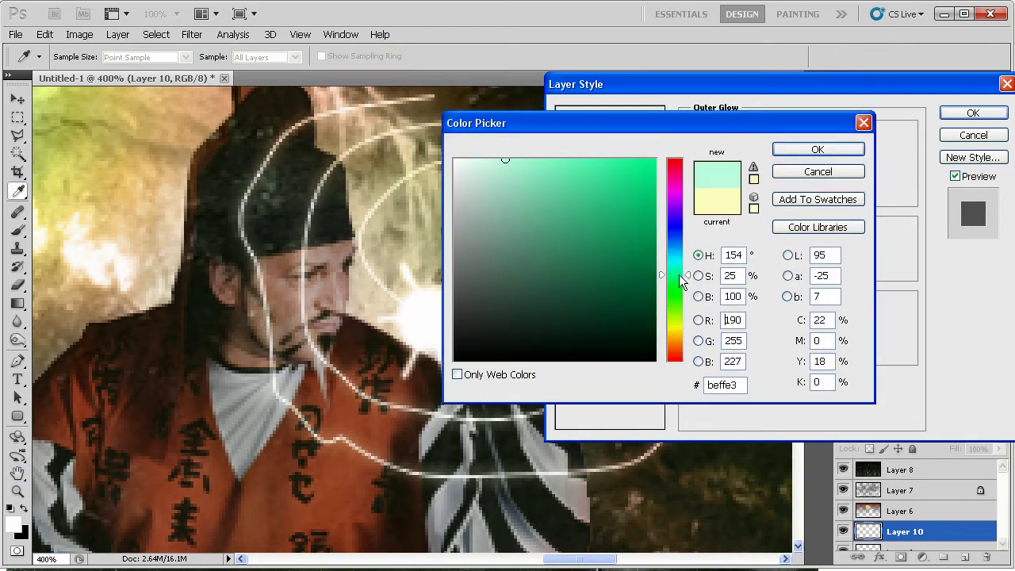
{"action": "left_click", "coordinate": [655, 160]}
{"action": "left_click", "coordinate": [793, 150]}
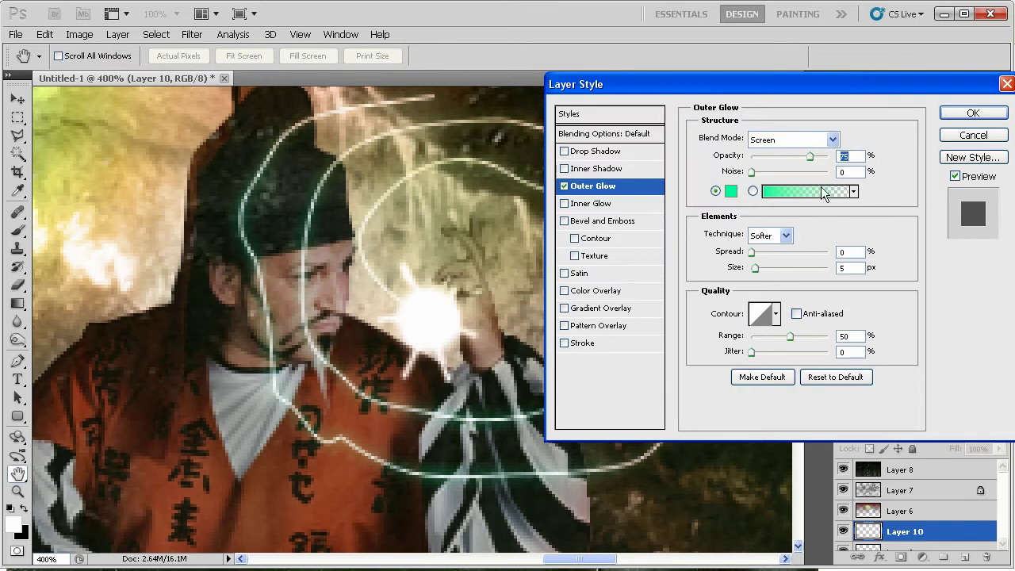
Set the Outer Glow's spread to 2% and its size to 6 px, and apply the layer style.
{"action": "left_click", "coordinate": [849, 251]}
{"action": "type", "text": "2"}
{"action": "left_click", "coordinate": [859, 268]}
{"action": "key", "text": "Up"}
{"action": "key", "text": "Up"}
{"action": "key", "text": "Up"}
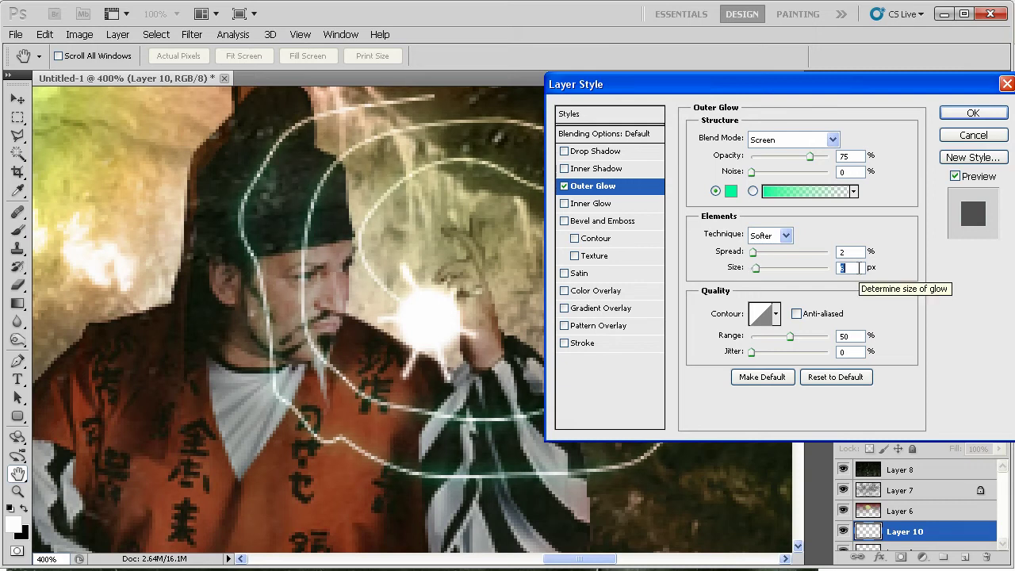
{"action": "left_click", "coordinate": [973, 114]}
Copy the glow layer style from Layer 10 and paste it onto the glowing ball on Layer 9.
{"action": "key", "text": "p"}
{"action": "right_click", "coordinate": [933, 525]}
{"action": "left_click", "coordinate": [887, 442]}
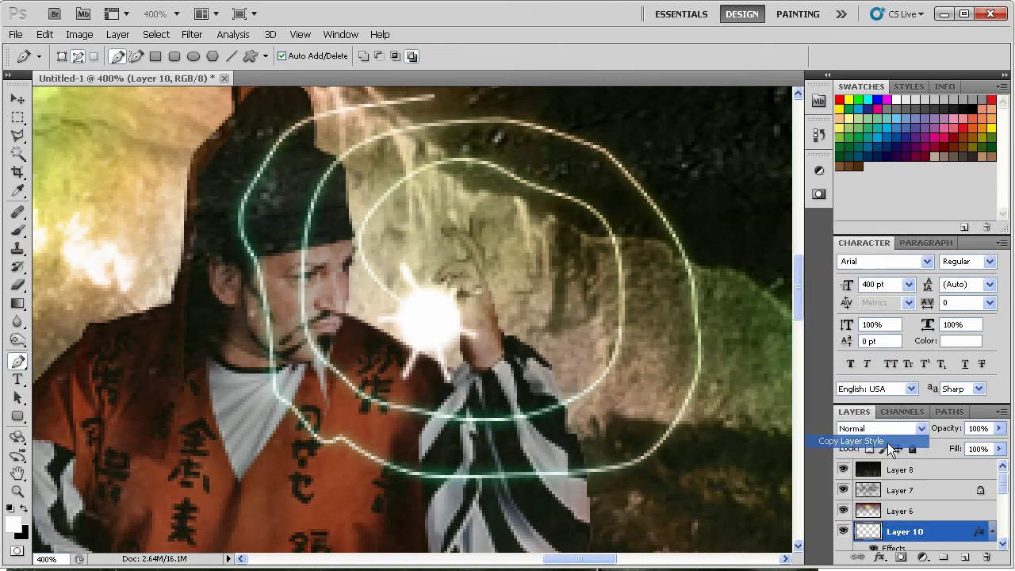
{"action": "scroll", "coordinate": [910, 528], "scroll_direction": "down", "scroll_amount": 1}
{"action": "left_click", "coordinate": [920, 499]}
{"action": "right_click", "coordinate": [922, 496]}
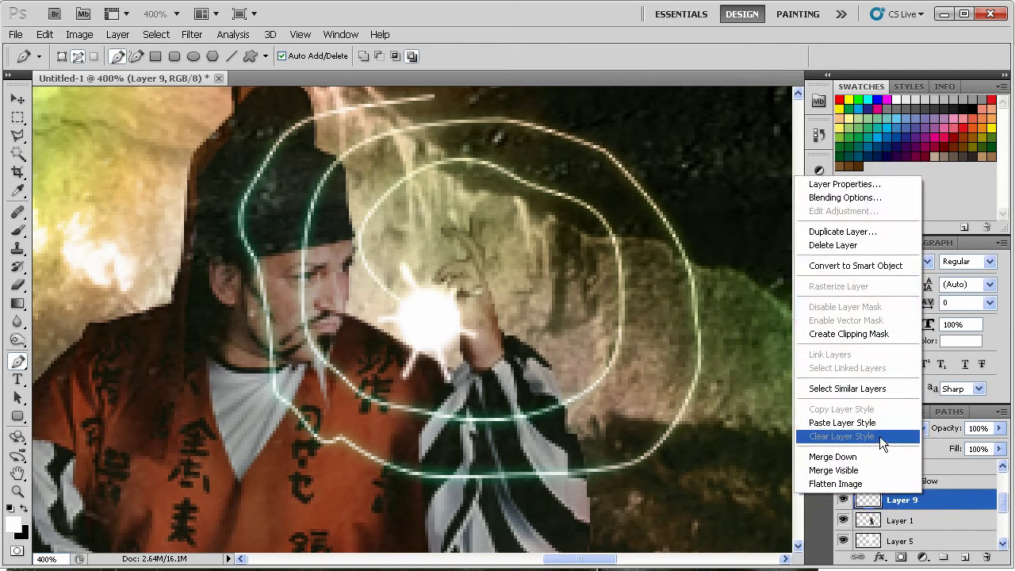
{"action": "left_click", "coordinate": [879, 428]}
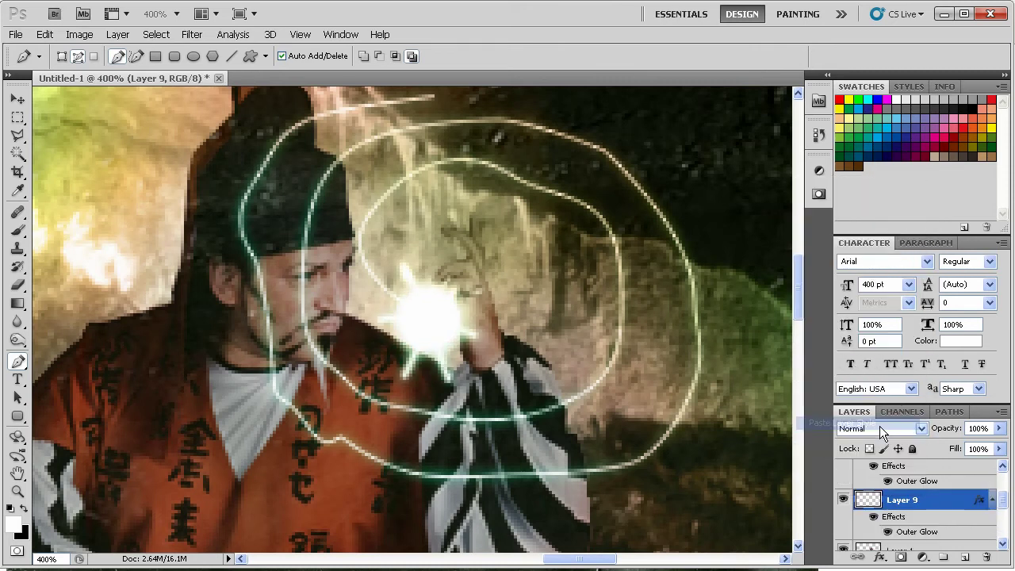
Erase the spiral's outer loop on Layer 10 where it crosses the man's robe, face and hat, using a hard 13 px eraser.
{"action": "left_click", "coordinate": [18, 490]}
{"action": "right_click", "coordinate": [327, 309]}
{"action": "left_click", "coordinate": [374, 330]}
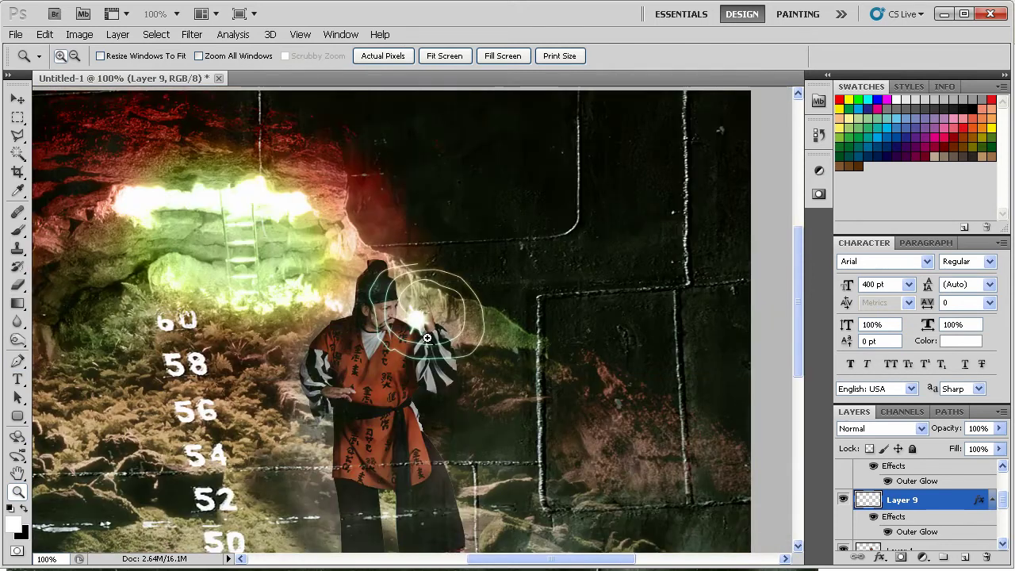
{"action": "left_click_drag", "start_coordinate": [373, 349], "coordinate": [552, 376]}
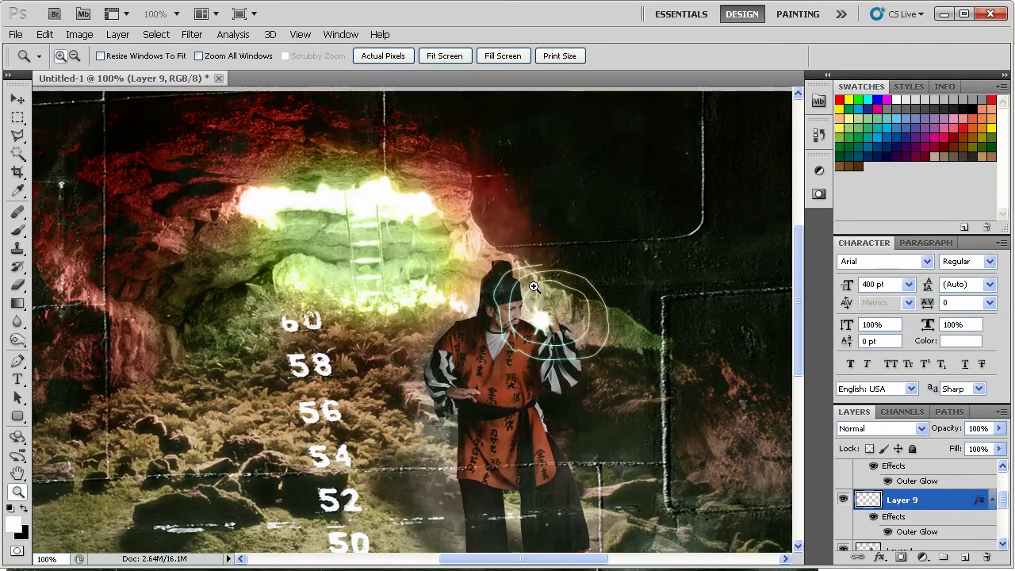
{"action": "left_click_drag", "start_coordinate": [489, 264], "coordinate": [598, 375]}
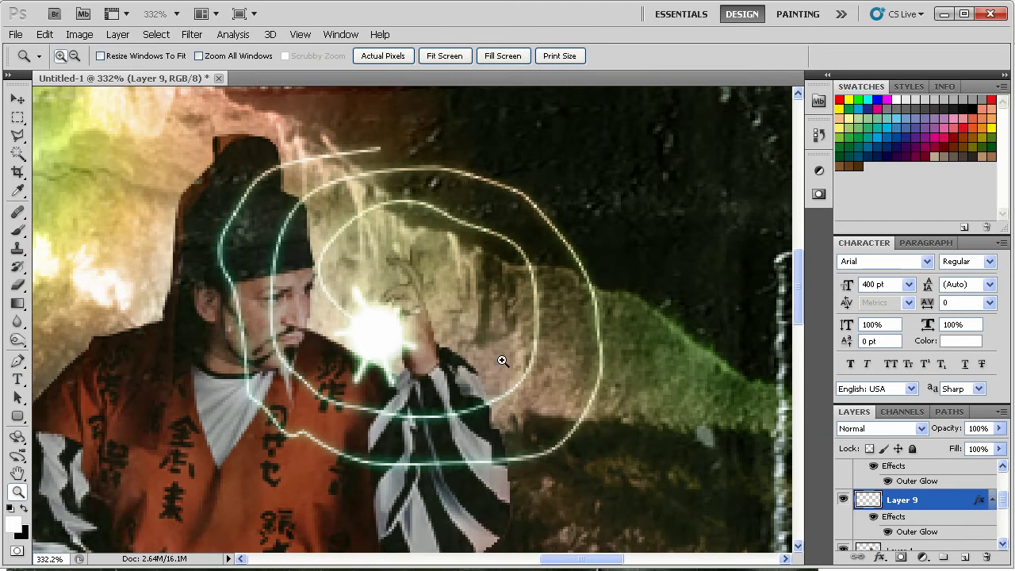
{"action": "scroll", "coordinate": [952, 518], "scroll_direction": "up", "scroll_amount": 1}
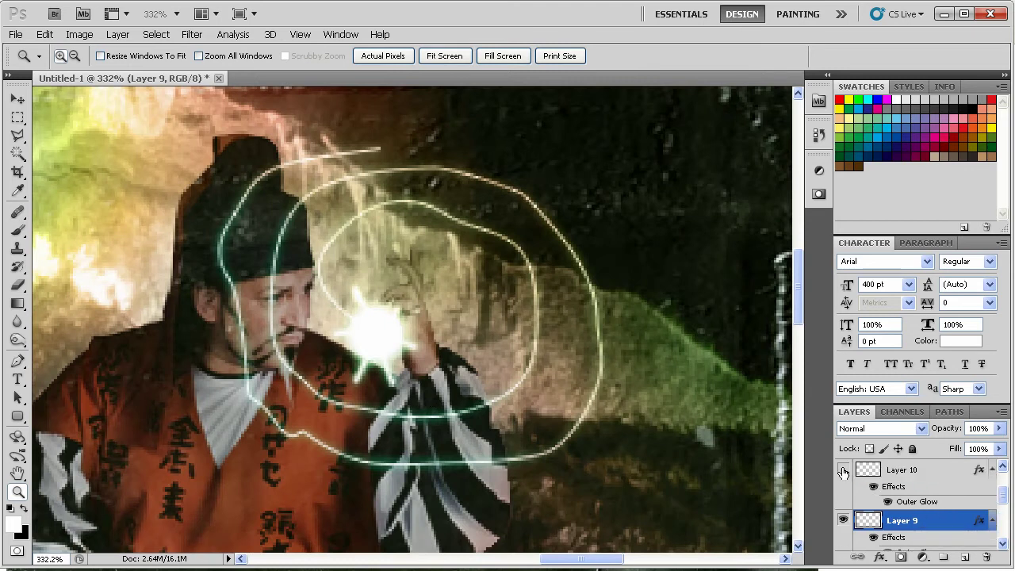
{"action": "left_click", "coordinate": [843, 471]}
{"action": "left_click", "coordinate": [873, 471]}
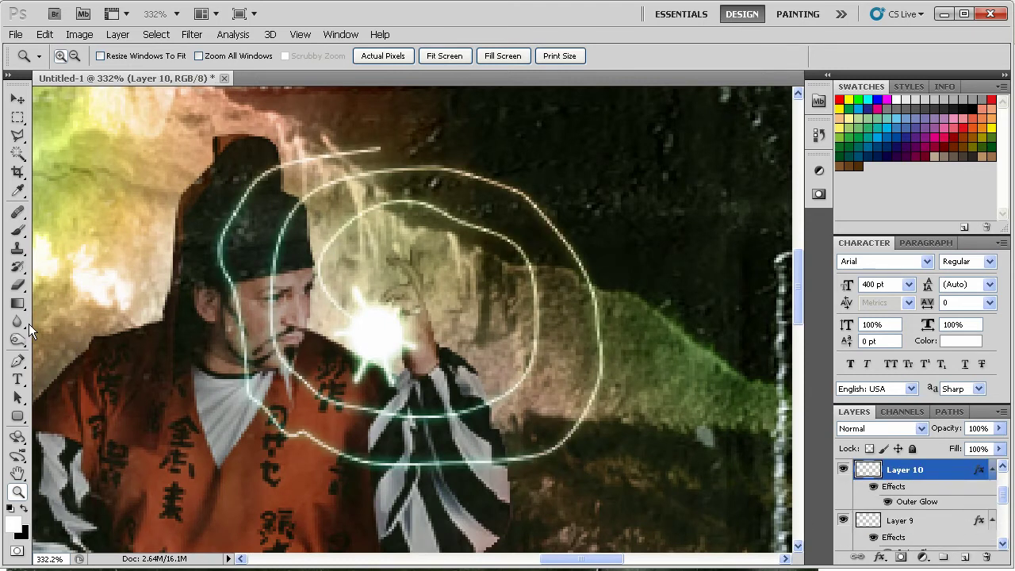
{"action": "left_click", "coordinate": [18, 284]}
{"action": "right_click", "coordinate": [367, 341]}
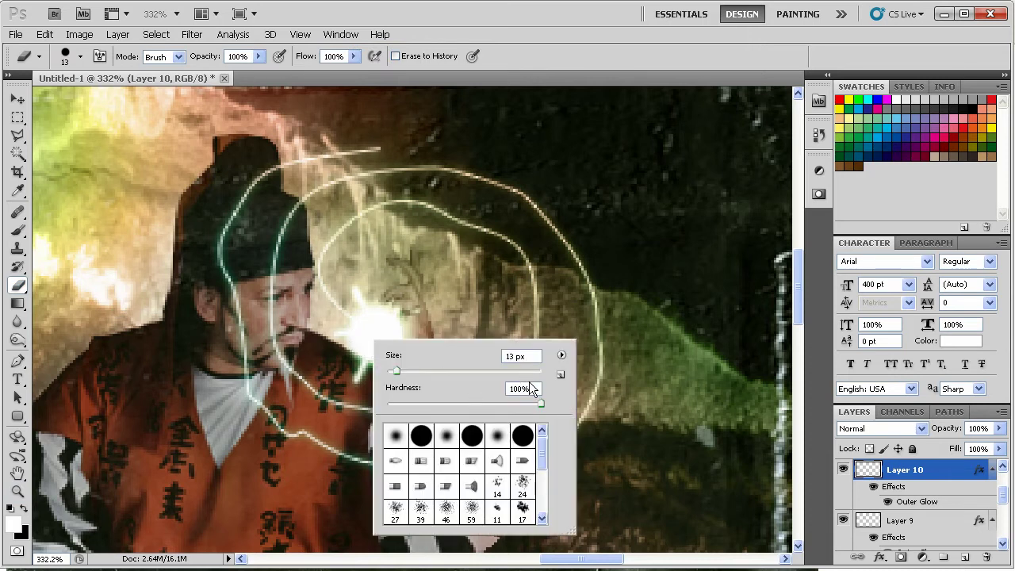
{"action": "key", "text": "Return"}
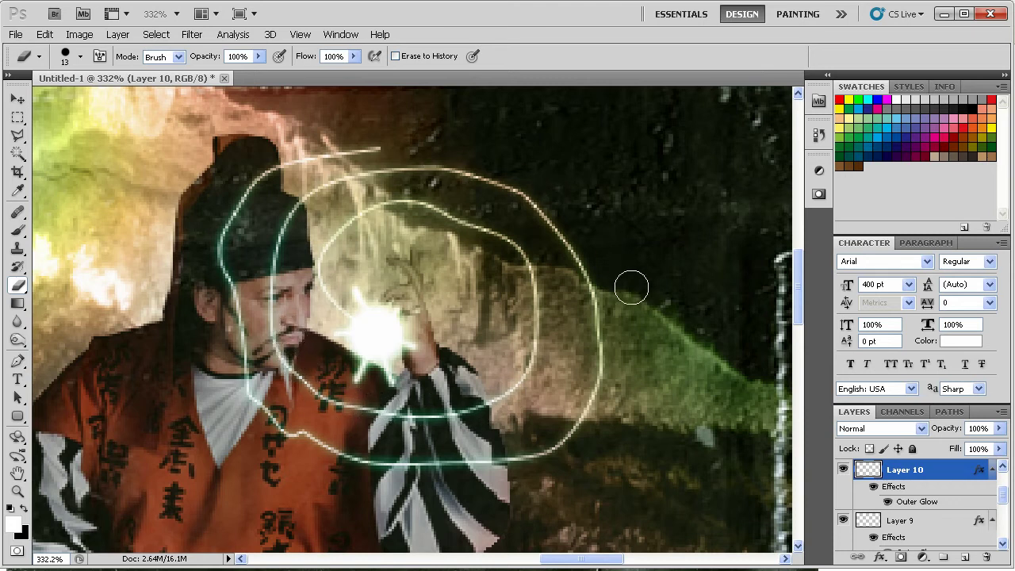
{"action": "mouse_move", "coordinate": [521, 452]}
{"action": "left_mouse_down"}
{"action": "mouse_move", "coordinate": [489, 460]}
{"action": "mouse_move", "coordinate": [487, 484]}
{"action": "mouse_move", "coordinate": [472, 465]}
{"action": "mouse_move", "coordinate": [395, 467]}
{"action": "mouse_move", "coordinate": [329, 456]}
{"action": "mouse_move", "coordinate": [281, 433]}
{"action": "mouse_move", "coordinate": [249, 389]}
{"action": "mouse_move", "coordinate": [224, 274]}
{"action": "mouse_move", "coordinate": [222, 242]}
{"action": "mouse_move", "coordinate": [263, 165]}
{"action": "left_mouse_up"}
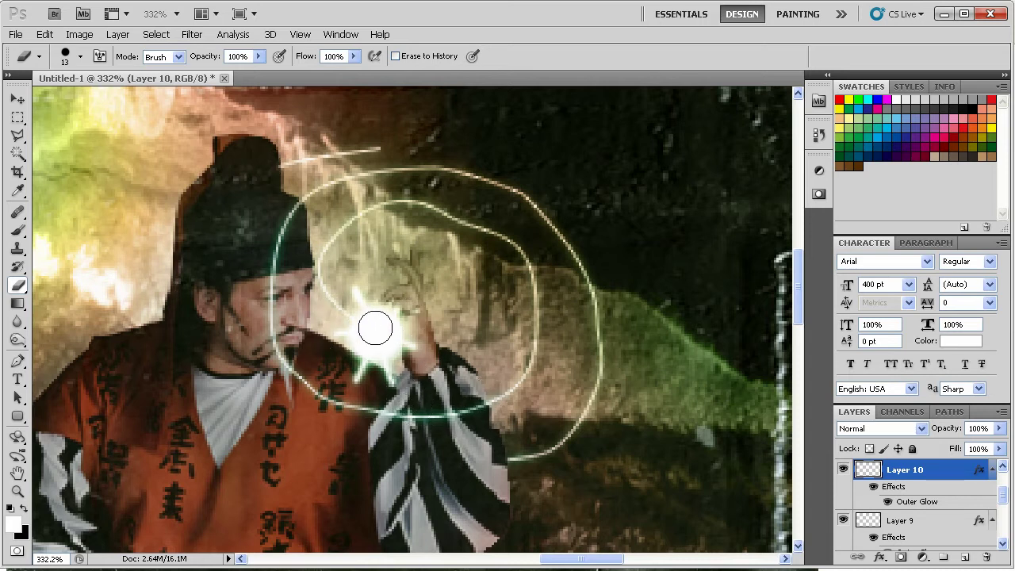
Undo the outer-loop erasure and erase the spiral's next inner loop where it crosses the man's sleeve, robe, face and hat.
{"action": "key", "text": "ctrl+z"}
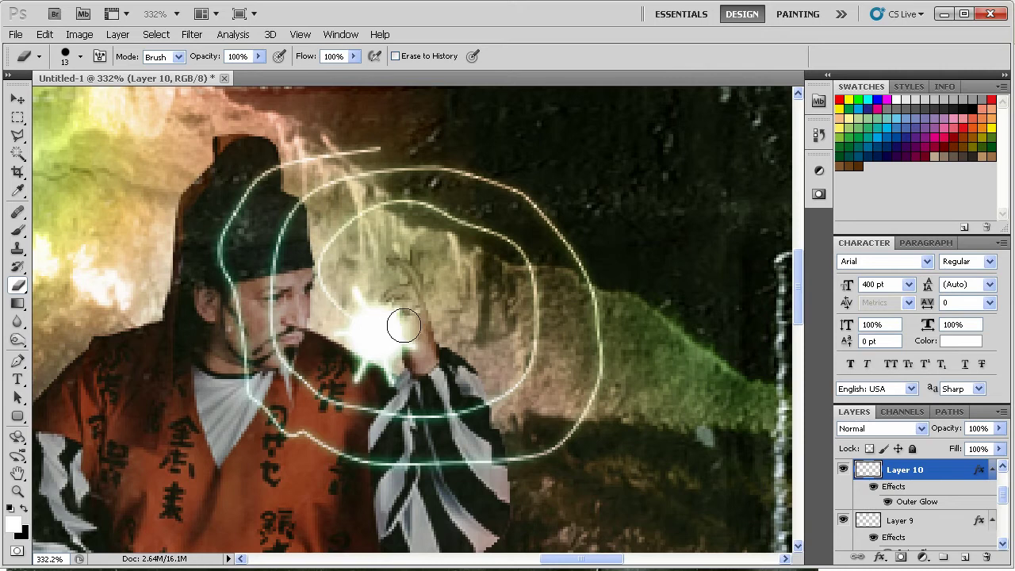
{"action": "mouse_move", "coordinate": [495, 411]}
{"action": "left_mouse_down"}
{"action": "mouse_move", "coordinate": [396, 411]}
{"action": "mouse_move", "coordinate": [302, 380]}
{"action": "mouse_move", "coordinate": [274, 301]}
{"action": "mouse_move", "coordinate": [279, 230]}
{"action": "mouse_move", "coordinate": [290, 211]}
{"action": "left_mouse_up"}
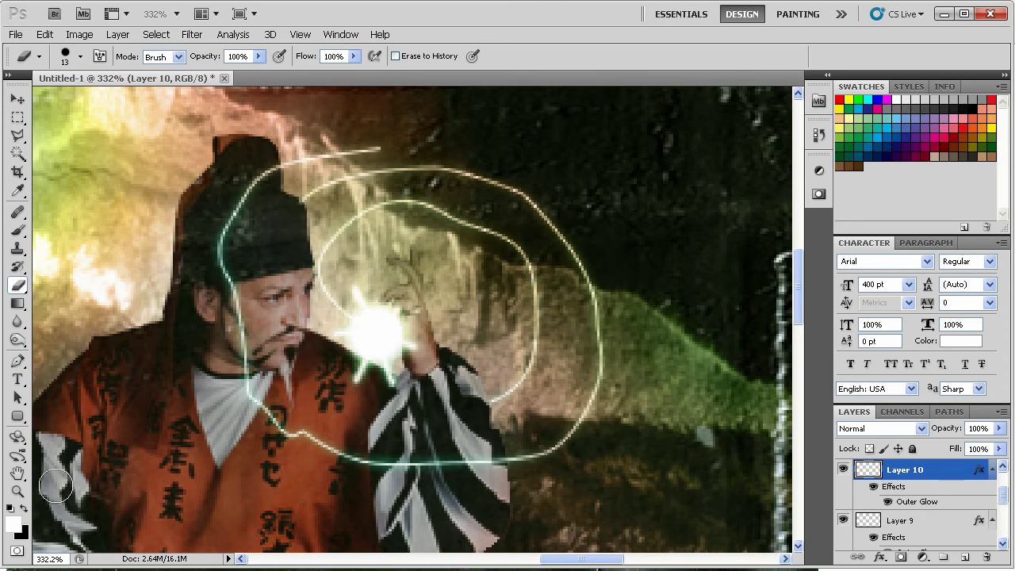
Set the Outer Glow on Layer 10 to a spread of 7% and a size of 8 px, and apply the style.
{"action": "left_click", "coordinate": [18, 492]}
{"action": "right_click", "coordinate": [221, 397]}
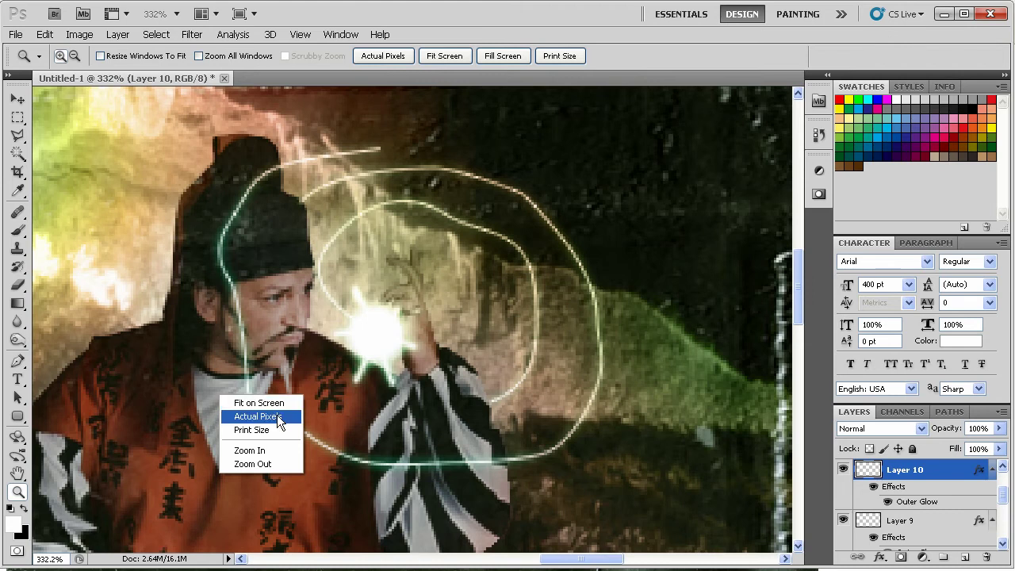
{"action": "left_click", "coordinate": [277, 416]}
{"action": "left_click", "coordinate": [397, 333], "text": "alt"}
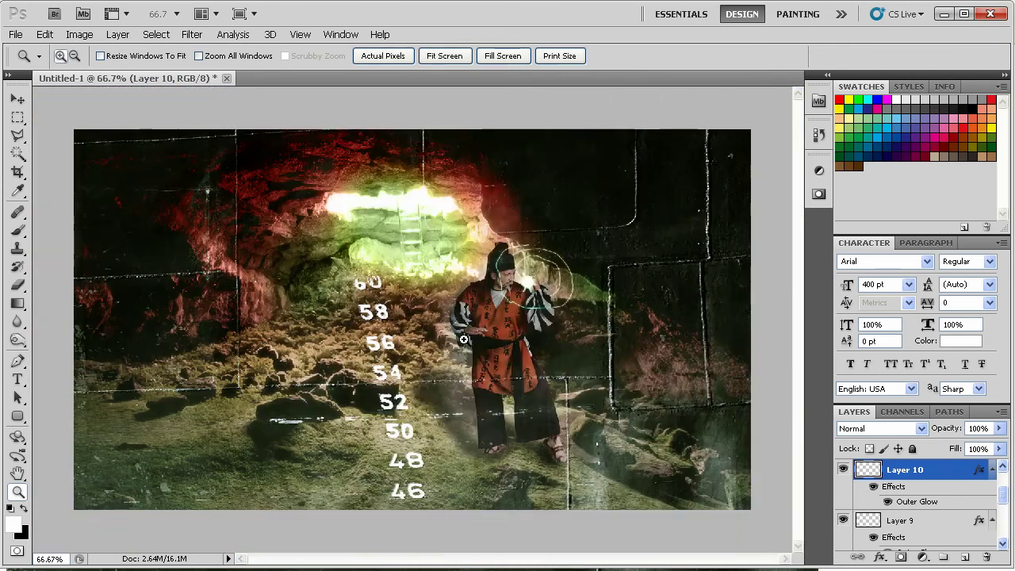
{"action": "double_click", "coordinate": [969, 473]}
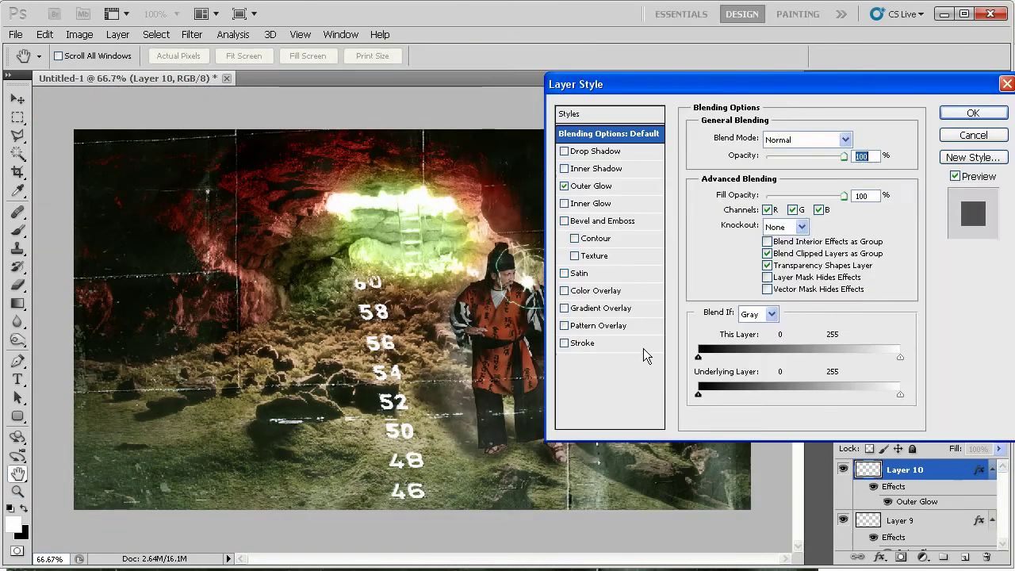
{"action": "left_click", "coordinate": [603, 186]}
{"action": "left_click", "coordinate": [850, 252]}
{"action": "key", "text": "Up"}
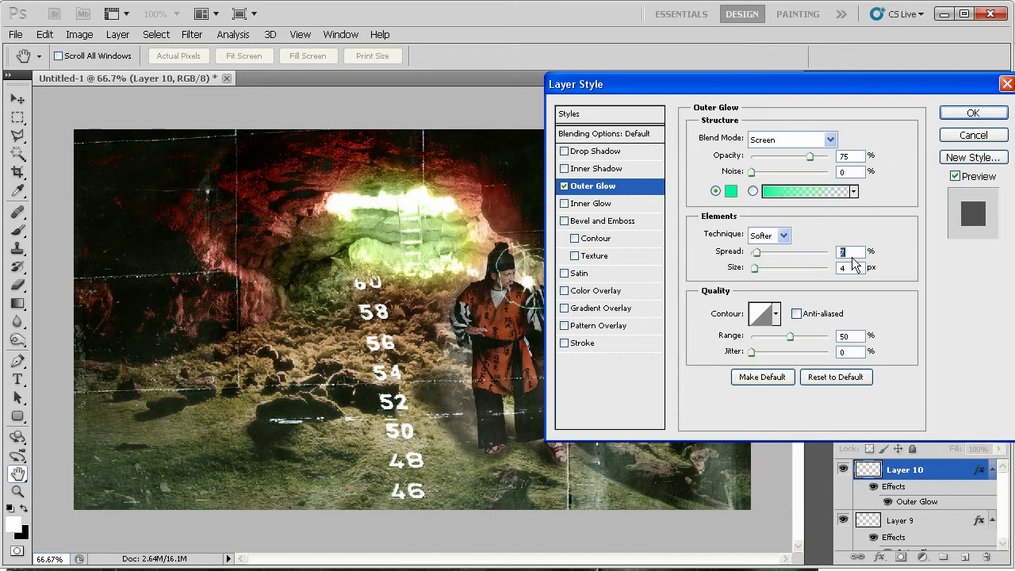
{"action": "key", "text": "Up"}
{"action": "key", "text": "Up"}
{"action": "key", "text": "Up"}
{"action": "key", "text": "Up"}
{"action": "key", "text": "Up"}
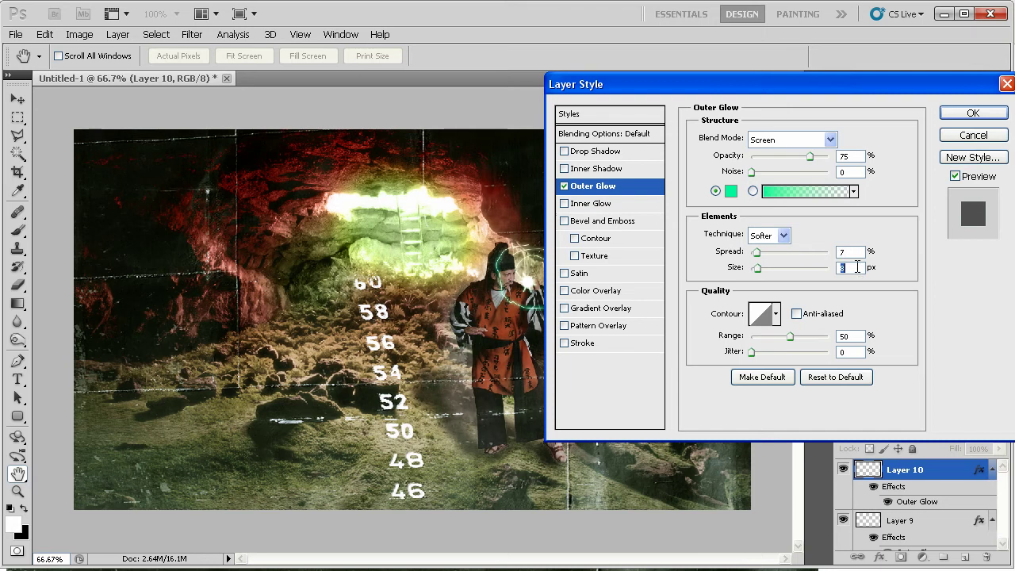
{"action": "left_click", "coordinate": [968, 113]}
Copy the updated glow style from Layer 10 and paste it onto Layer 9.
{"action": "right_click", "coordinate": [927, 486]}
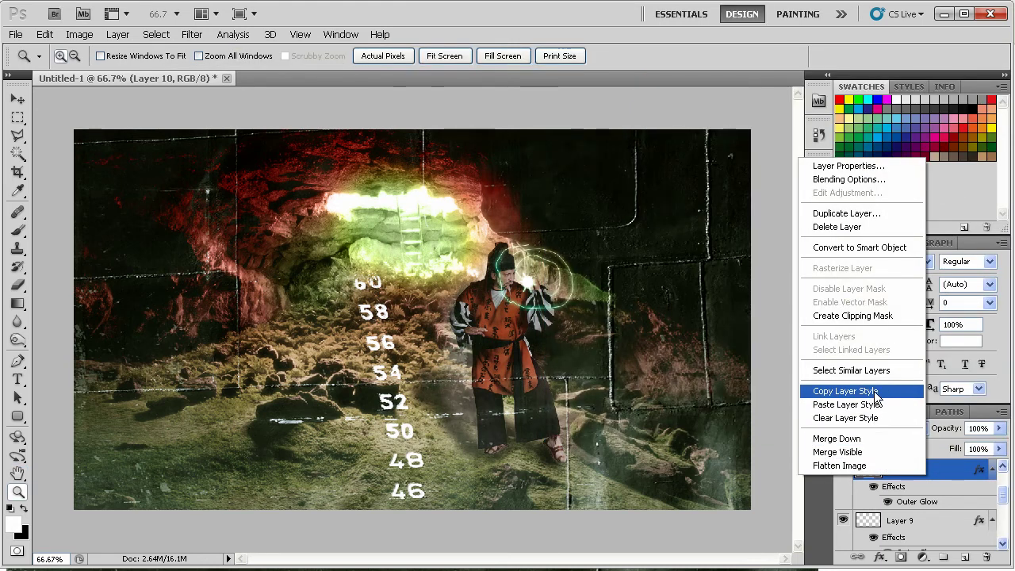
{"action": "left_click", "coordinate": [845, 390]}
{"action": "right_click", "coordinate": [926, 518]}
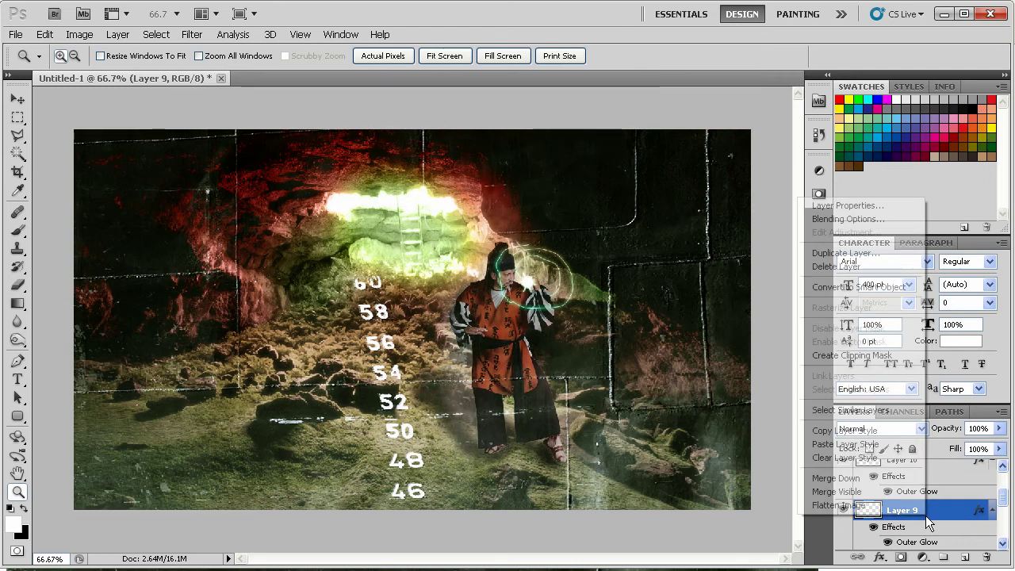
{"action": "left_click", "coordinate": [872, 445]}
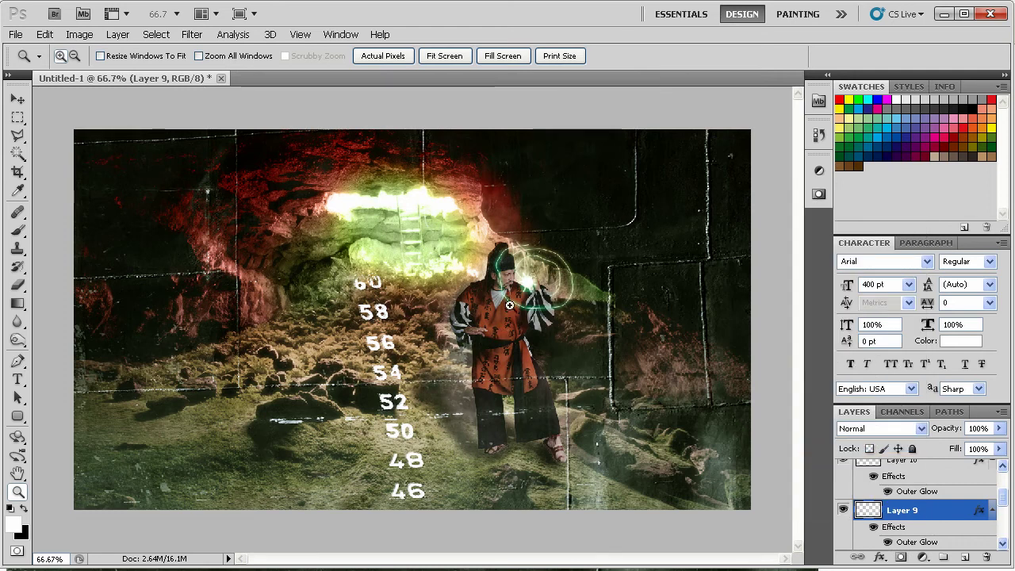
{"action": "left_click", "coordinate": [527, 279]}
{"action": "left_click_drag", "start_coordinate": [328, 338], "coordinate": [410, 336]}
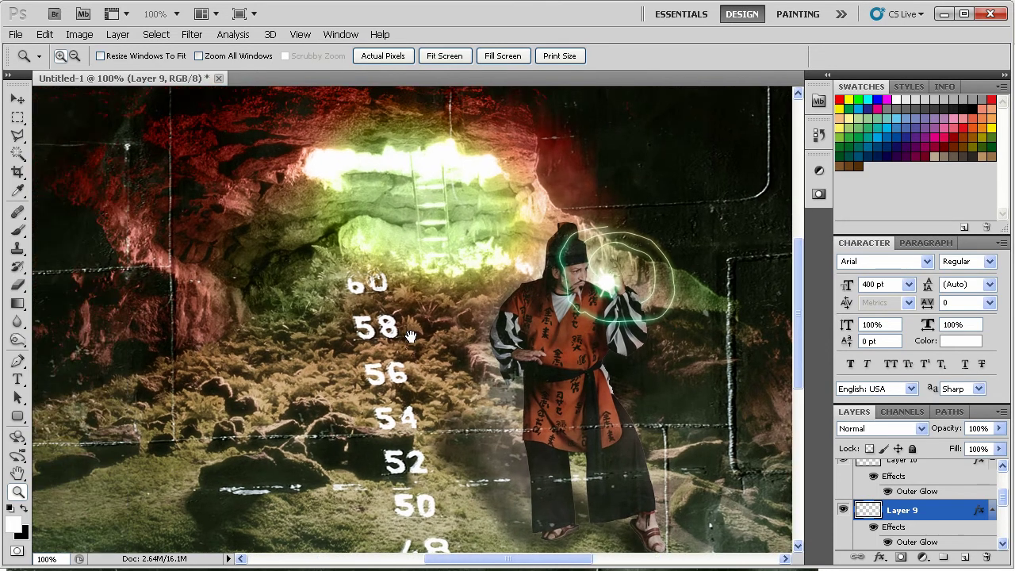
{"action": "left_click", "coordinate": [410, 336], "text": "alt"}
{"action": "left_click", "coordinate": [424, 332], "text": "alt"}
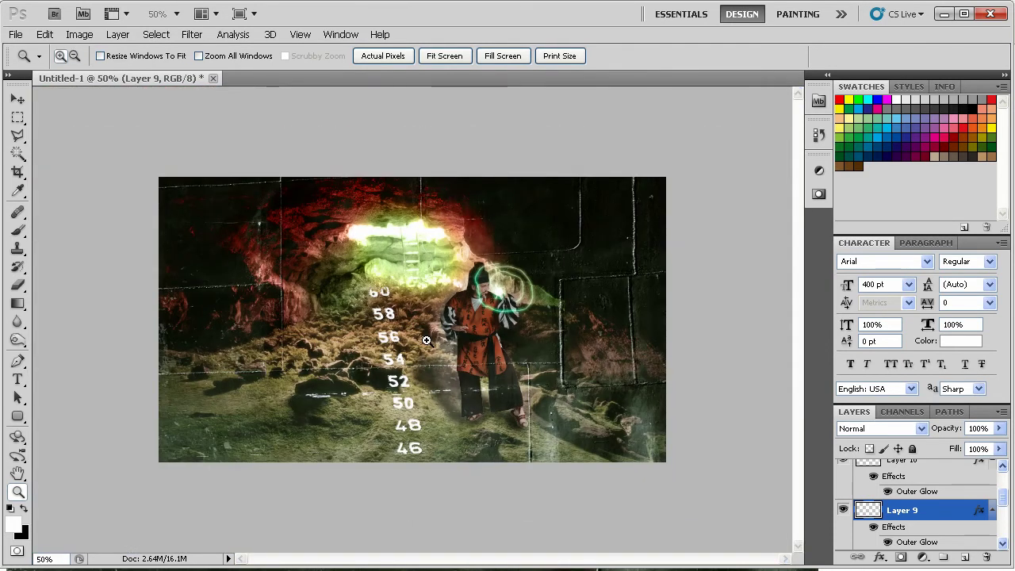
{"action": "left_click", "coordinate": [447, 317]}
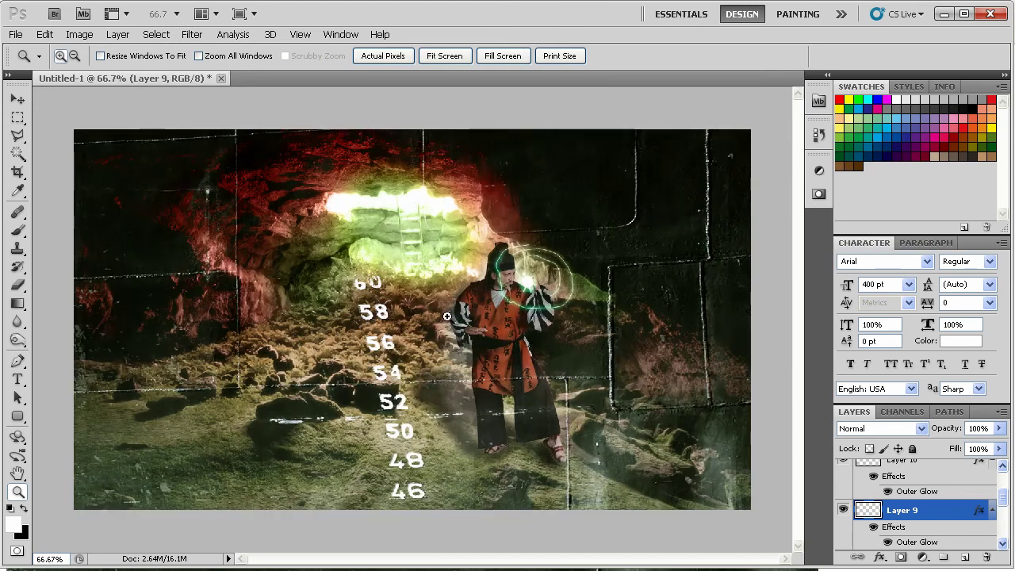